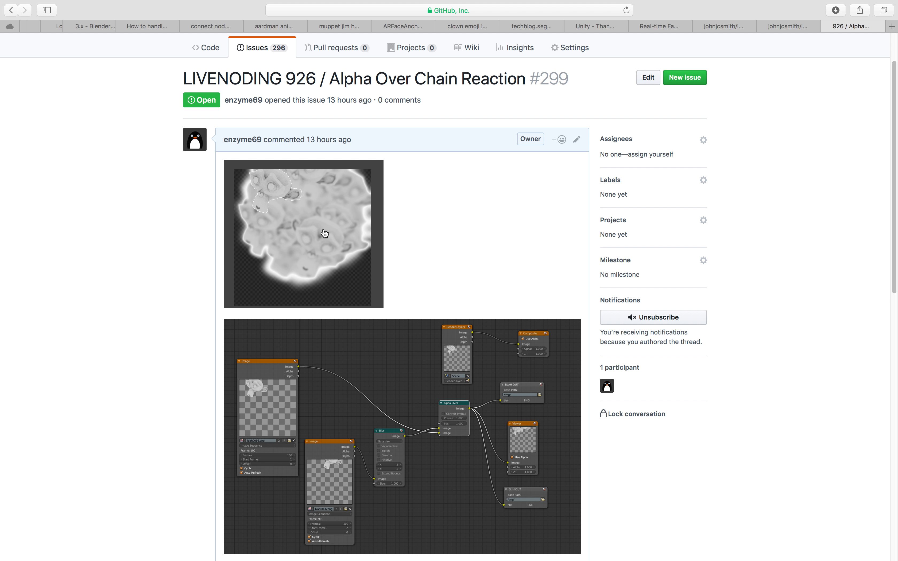
# Step: Examine the preview image and compositor node setups in the Alpha Over Chain Reaction issue
pyautogui.scroll(-1, 268, 230)
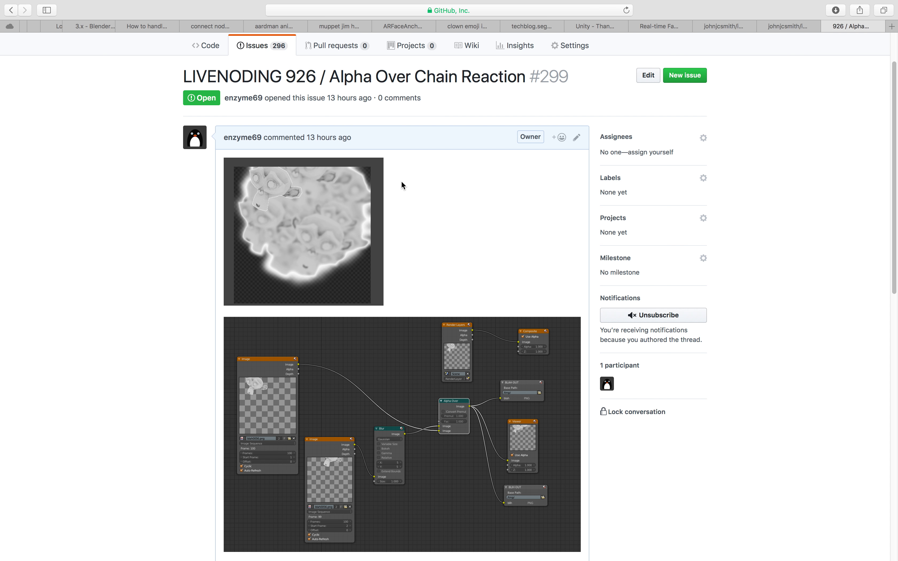
pyautogui.scroll(-2, 334, 210)
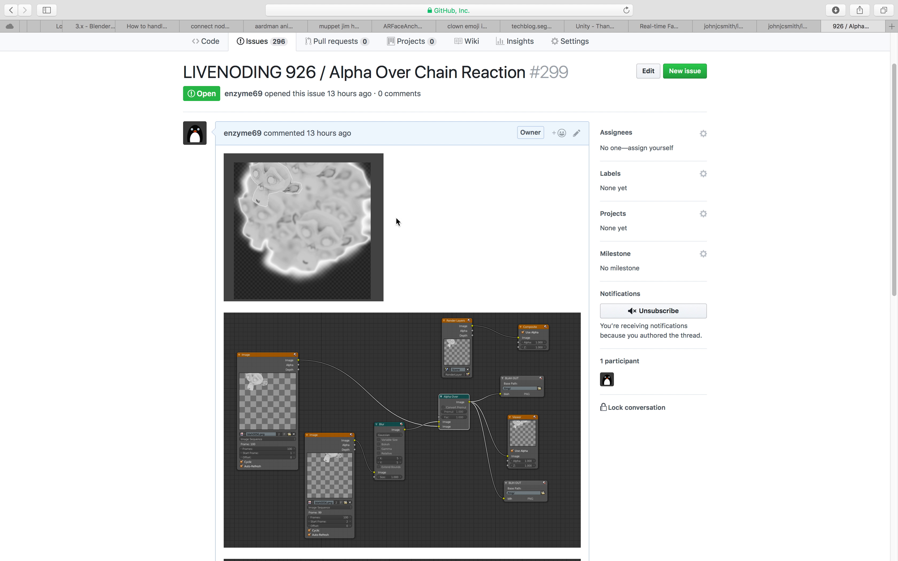
pyautogui.scroll(-1, 345, 232)
pyautogui.scroll(-15, 423, 253)
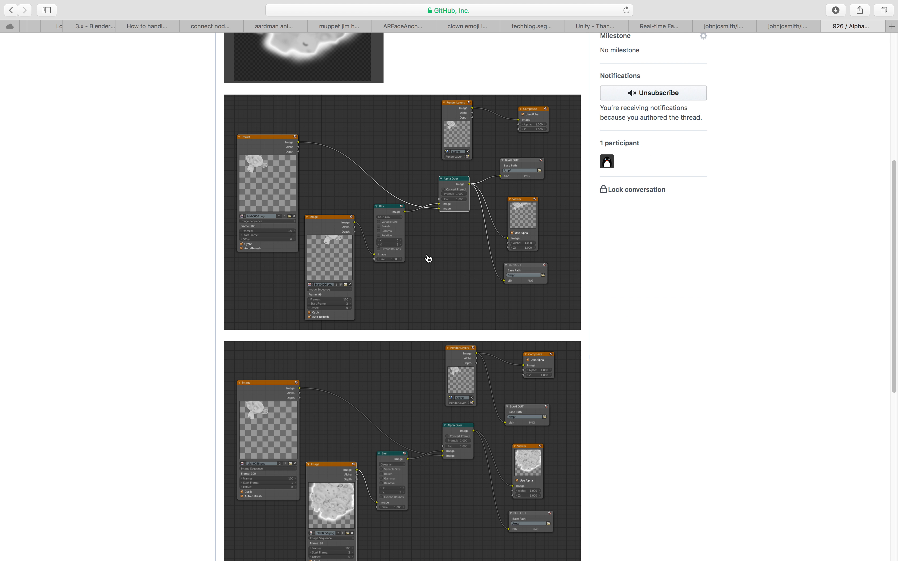
pyautogui.scroll(14, 363, 271)
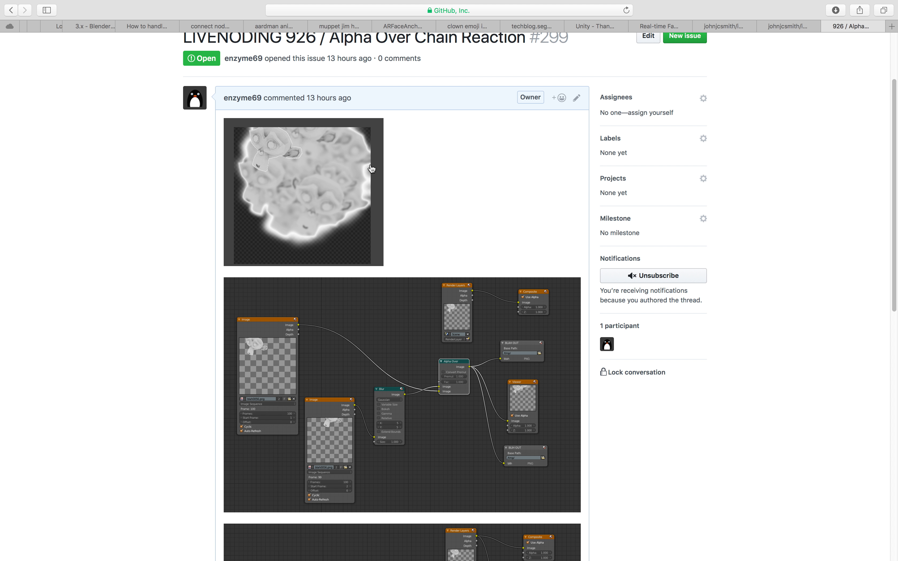
# Step: Switch to Blender and delete all default objects from the scene
pyautogui.hscroll(3, 372, 169)
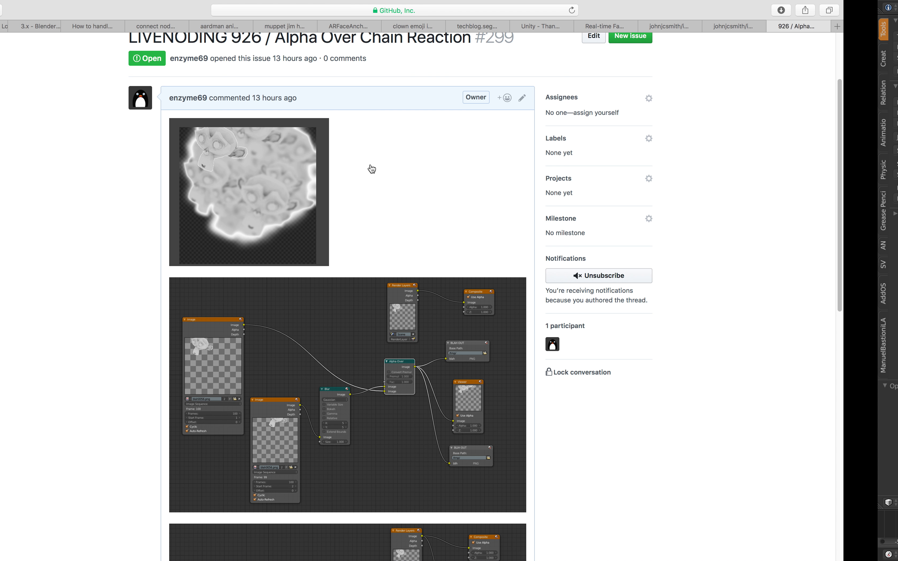
pyautogui.hscroll(10, 372, 169)
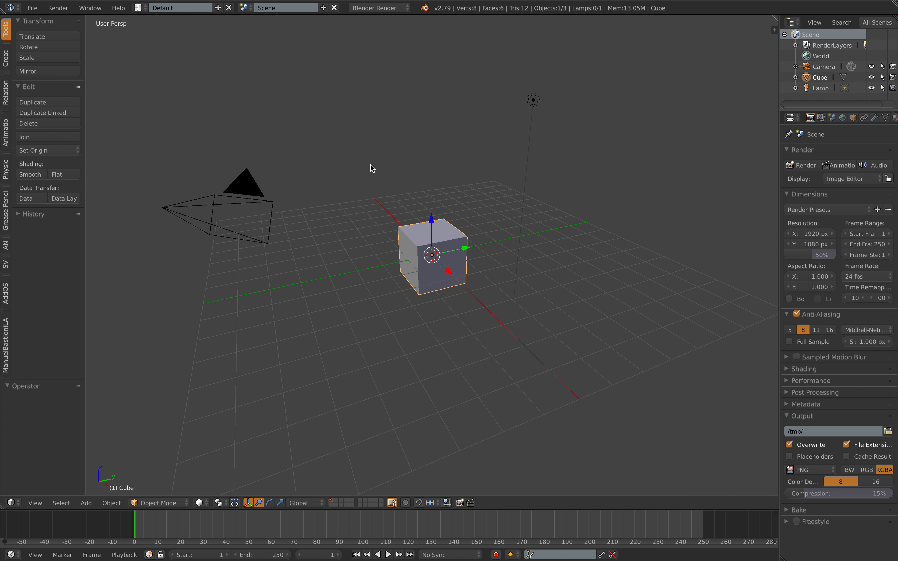
pyautogui.press('a')
pyautogui.press('a')
pyautogui.press('Delete')
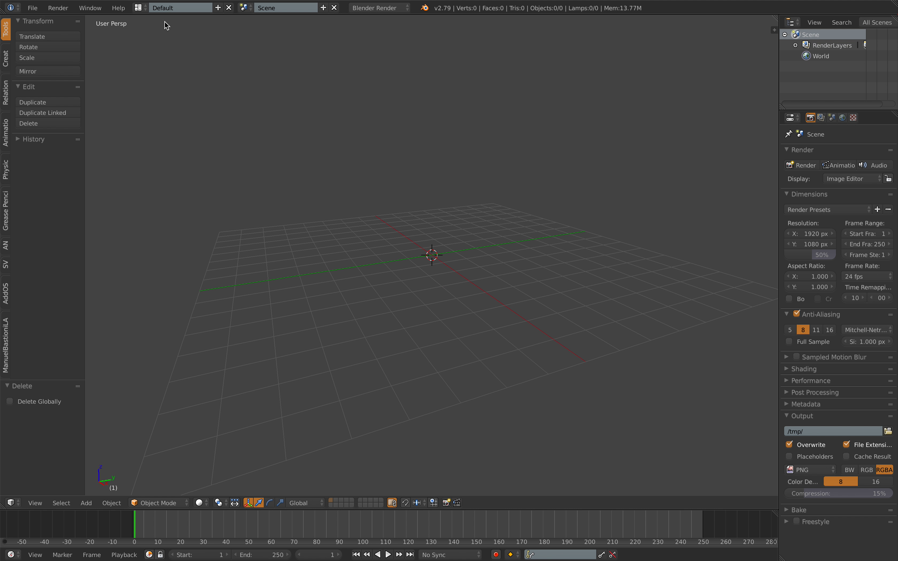
# Step: Set up the Compositing layout with the 3D view replacing the image editor and the node editor showing Sverchok nodes
pyautogui.click(139, 7)
pyautogui.click(164, 44)
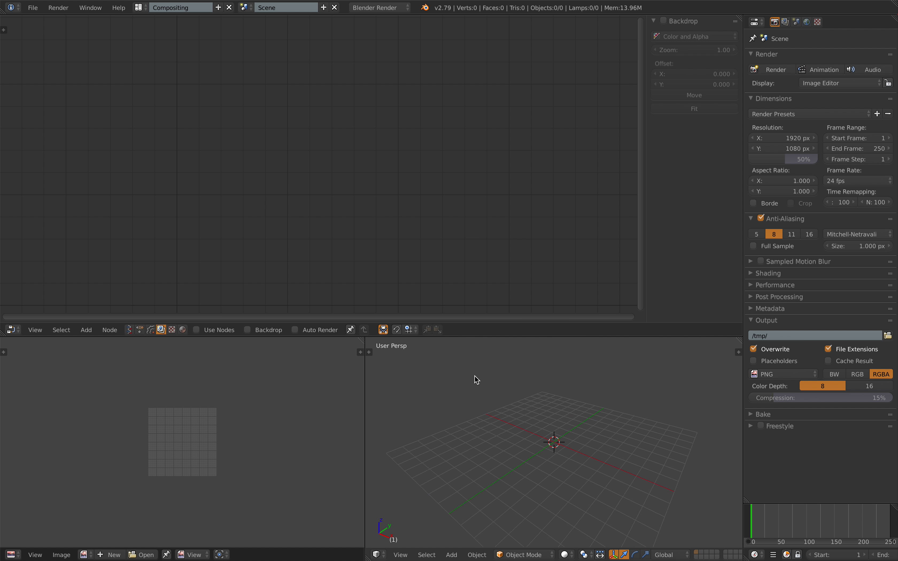
pyautogui.moveTo(363, 336); pyautogui.dragTo(317, 358)
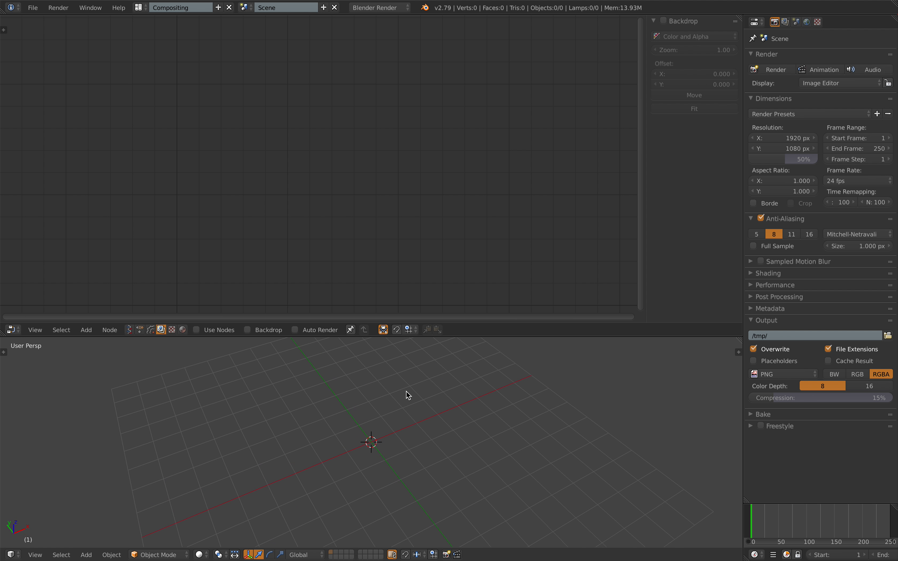
pyautogui.click(131, 331)
pyautogui.moveTo(331, 392); pyautogui.dragTo(311, 393, button='middle')
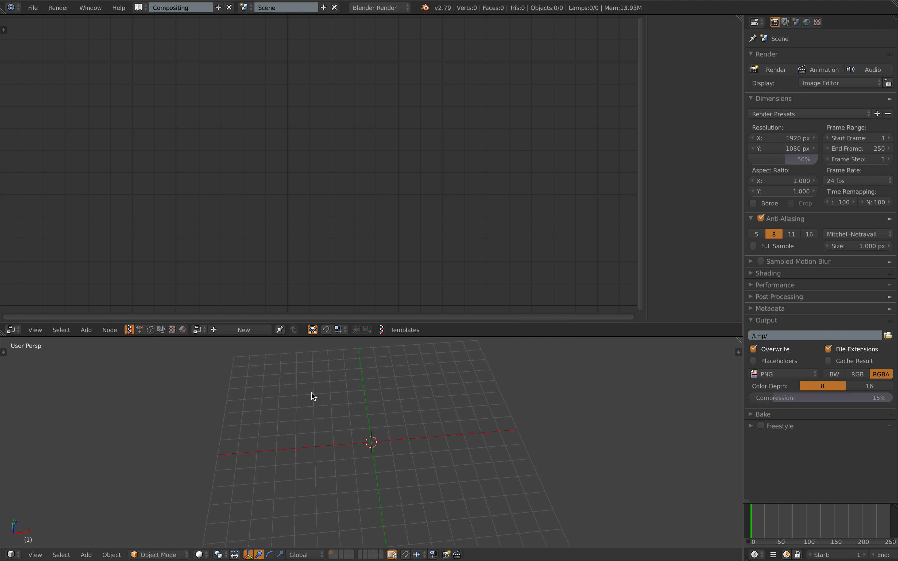
# Step: Save the scene to the Desktop as a new Blender file with a name starting with procedural_s
pyautogui.click(33, 8)
pyautogui.click(73, 97)
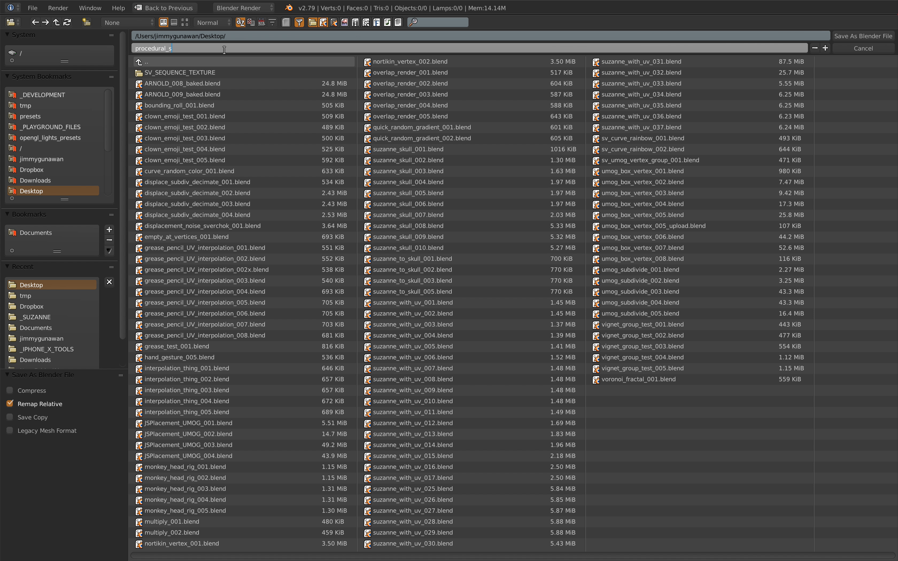
pyautogui.write('1')
pyautogui.press('Return')
pyautogui.click(862, 35)
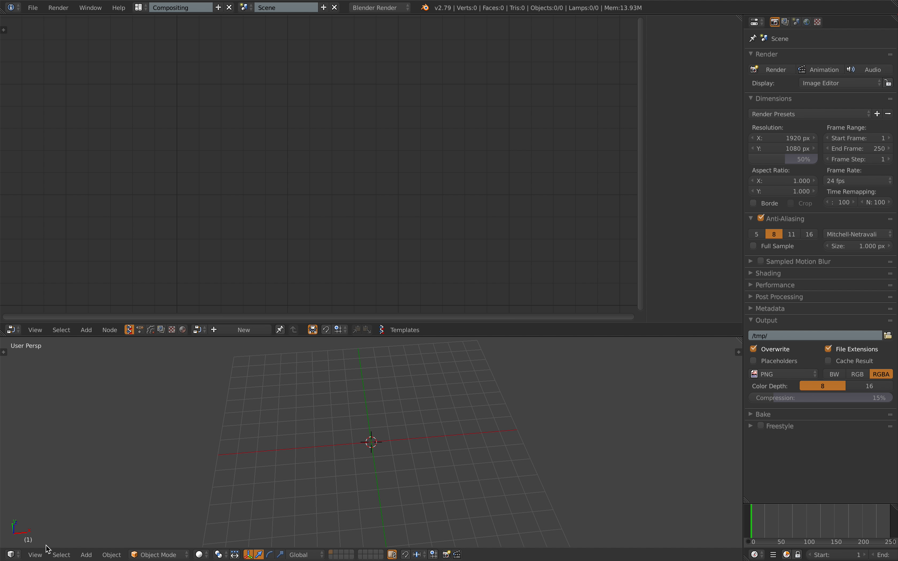
# Step: Switch the 3D view to the top view and save the file
pyautogui.click(36, 555)
pyautogui.click(86, 501)
pyautogui.keyDown('shift'); pyautogui.moveTo(331, 425); pyautogui.dragTo(329, 420, button='middle'); pyautogui.keyUp('shift')
pyautogui.hotkey('ctrl', 's')
pyautogui.click(329, 420)
pyautogui.click(508, 398)
pyautogui.hotkey('ctrl', 's')
pyautogui.click(509, 398)
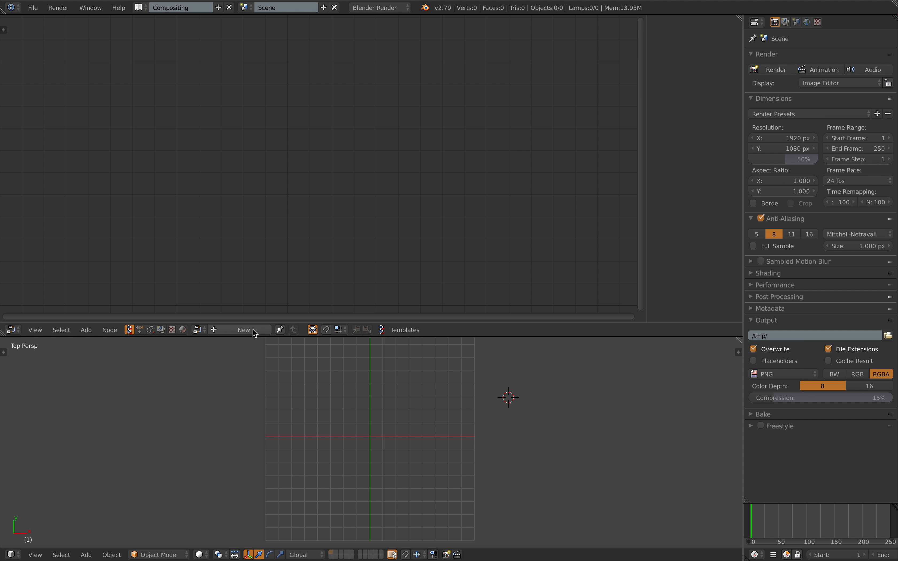
# Step: Create a new Sverchok node tree and add an IcoSphere node to it
pyautogui.click(253, 330)
pyautogui.press('space')
pyautogui.write('ico')
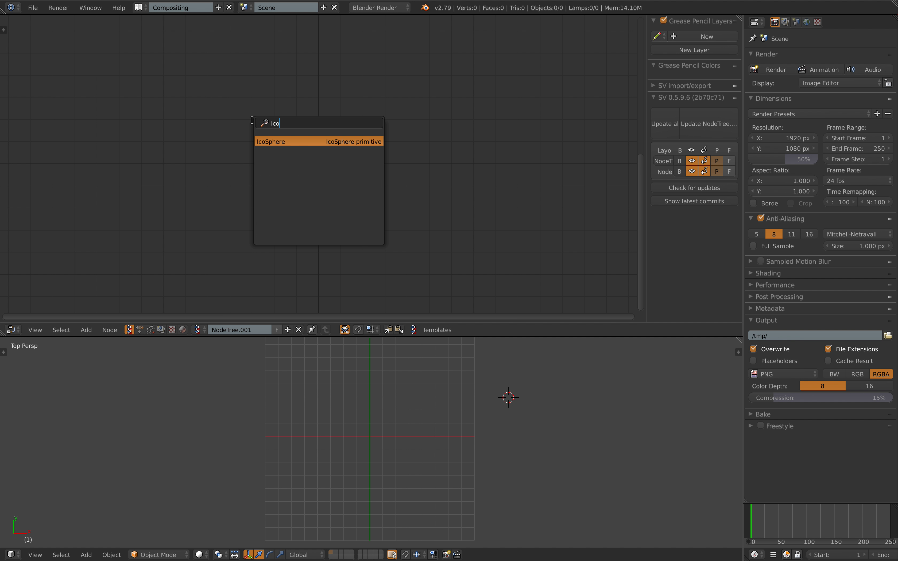
pyautogui.press('Return')
pyautogui.click(385, 127)
# Step: Add a Viewer BMesh node beside the IcoSphere node and save the file
pyautogui.press('space')
pyautogui.write('bme')
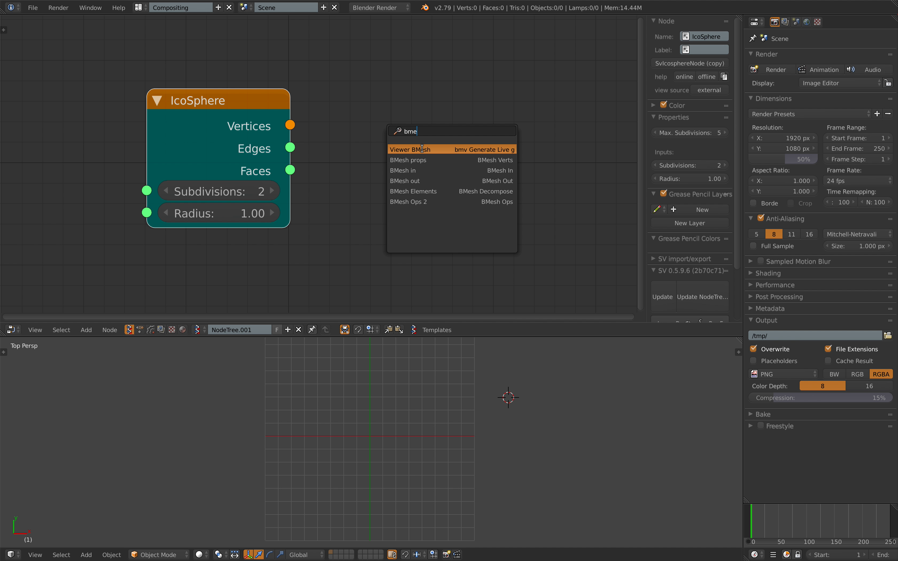
pyautogui.press('Return')
pyautogui.click(477, 93)
pyautogui.scroll(-5, 467, 106)
pyautogui.moveTo(438, 120); pyautogui.dragTo(442, 101, button='middle')
pyautogui.hotkey('ctrl', 's')
pyautogui.click(441, 100)
pyautogui.moveTo(442, 101); pyautogui.dragTo(466, 97)
# Step: Connect the IcoSphere Vertices and Faces outputs to the matching Viewer BMesh inputs
pyautogui.moveTo(304, 117); pyautogui.dragTo(415, 240)
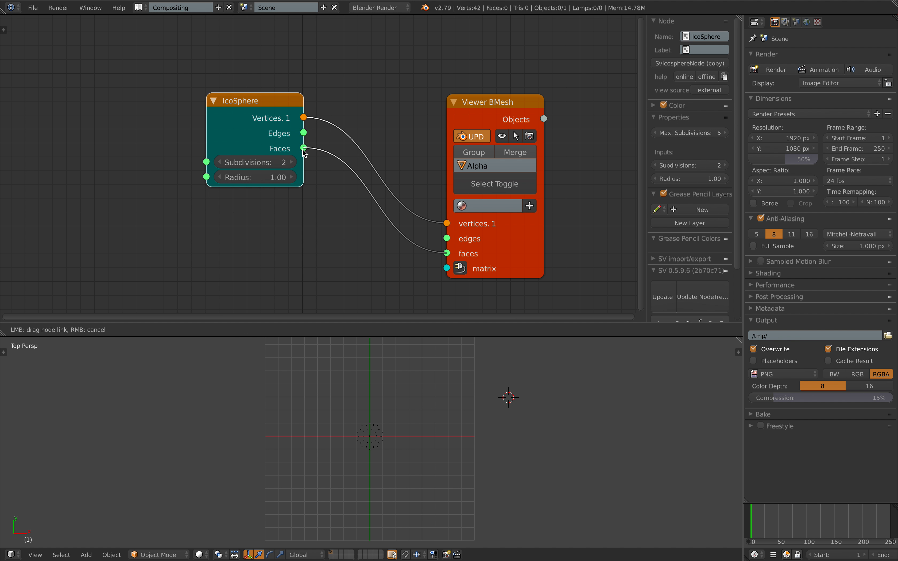
pyautogui.moveTo(305, 152); pyautogui.dragTo(304, 149)
pyautogui.moveTo(501, 269); pyautogui.dragTo(528, 254)
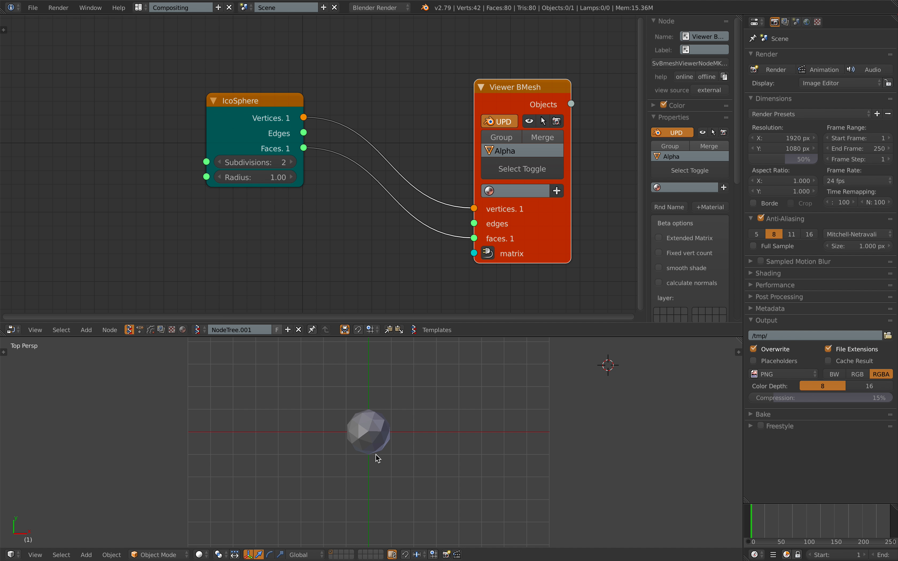
# Step: Insert a Randomize input vertices node into the vertices link, with X, Y and Z amplitudes of 0.72 and seed 82
pyautogui.moveTo(239, 136); pyautogui.dragTo(144, 150)
pyautogui.hotkey('alt', 'space')
pyautogui.write('randomi')
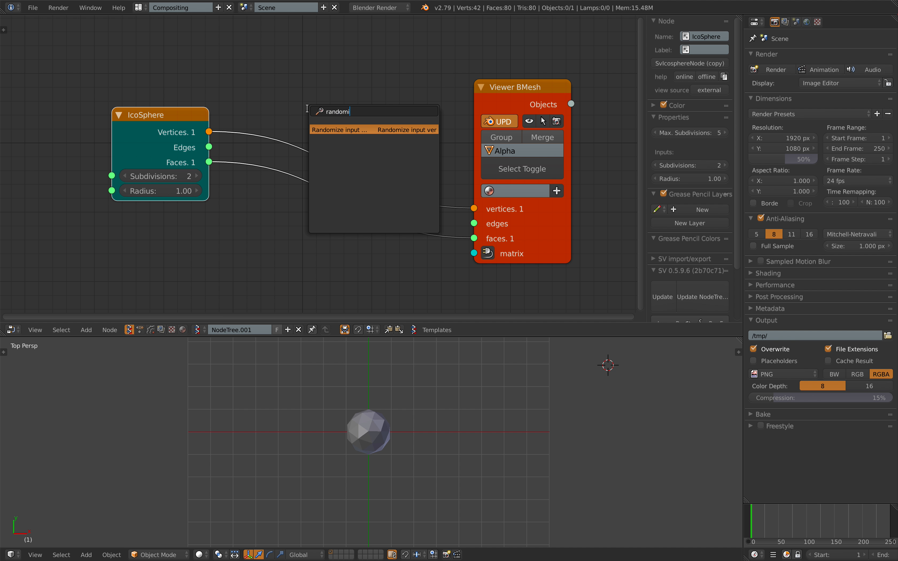
pyautogui.press('Return')
pyautogui.click(308, 108)
pyautogui.moveTo(336, 116); pyautogui.dragTo(345, 145)
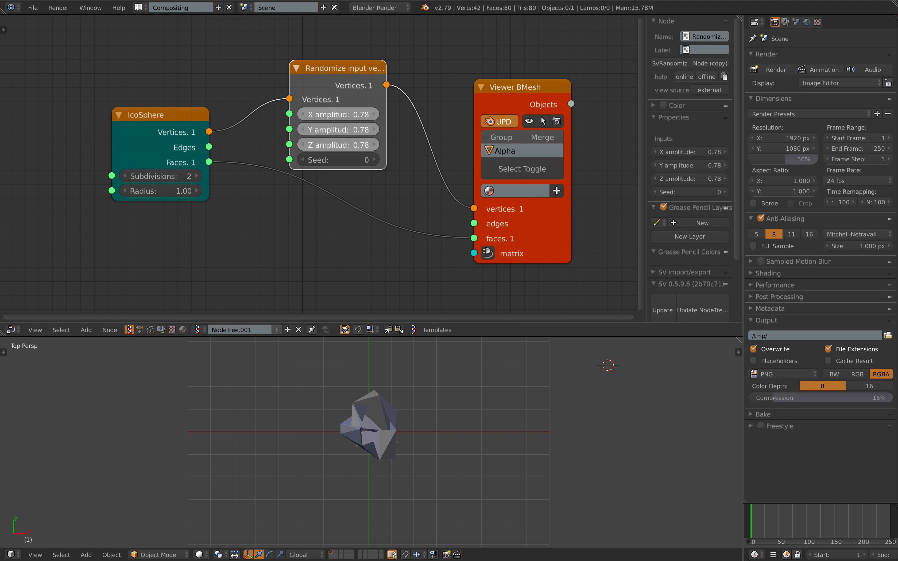
pyautogui.moveTo(338, 159); pyautogui.dragTo(363, 160)
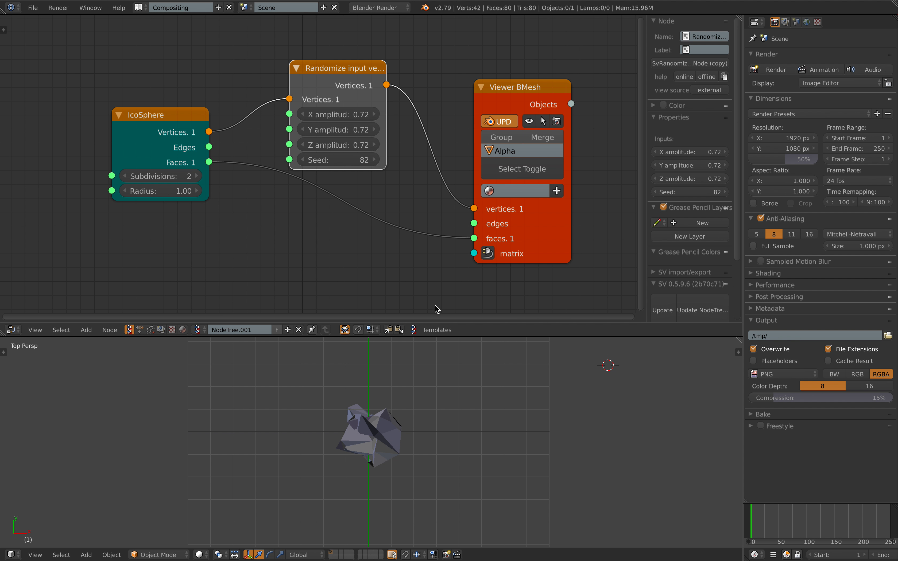
# Step: Add a Matrix in node, connect it to the Viewer BMesh matrix input, and save the file
pyautogui.scroll(-1, 470, 278)
pyautogui.moveTo(539, 231); pyautogui.dragTo(544, 223, button='middle')
pyautogui.moveTo(521, 223); pyautogui.dragTo(529, 206)
pyautogui.click(481, 212)
pyautogui.moveTo(328, 125); pyautogui.dragTo(357, 227)
pyautogui.moveTo(252, 224); pyautogui.dragTo(275, 212, button='middle')
pyautogui.hotkey('ctrl', 's')
pyautogui.click(275, 214)
pyautogui.press('space')
pyautogui.write('vect')
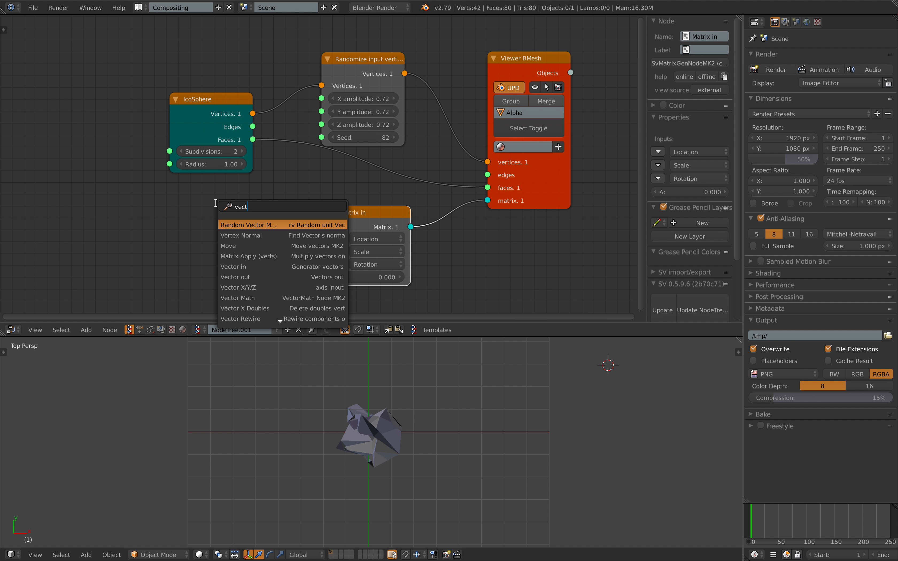
pyautogui.write('or in')
pyautogui.press('Return')
pyautogui.click(216, 204)
pyautogui.press('x')
# Step: Add a Random Vector MK2 node with seed 73 and connect its output to the Matrix in Location input
pyautogui.press('space')
pyautogui.click(216, 203)
pyautogui.write('random v')
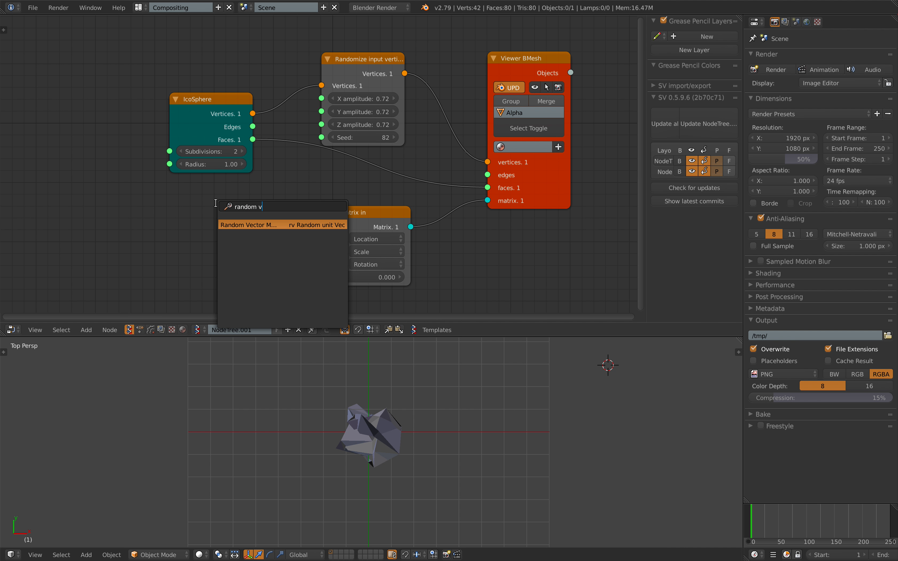
pyautogui.press('Return')
pyautogui.click(190, 197)
pyautogui.moveTo(275, 217); pyautogui.dragTo(273, 219)
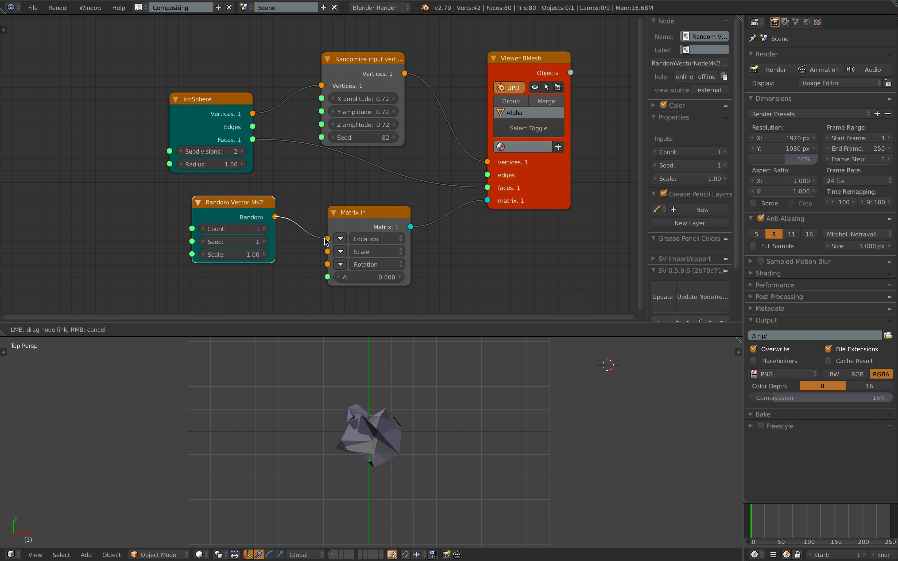
pyautogui.moveTo(326, 242); pyautogui.dragTo(328, 239)
pyautogui.moveTo(234, 241); pyautogui.dragTo(279, 241)
# Step: Add a Frame info node and connect its Current Frame output to the Random Vector Seed input
pyautogui.moveTo(82, 202); pyautogui.dragTo(116, 196, button='middle')
pyautogui.hotkey('alt', 'space')
pyautogui.write('ra')
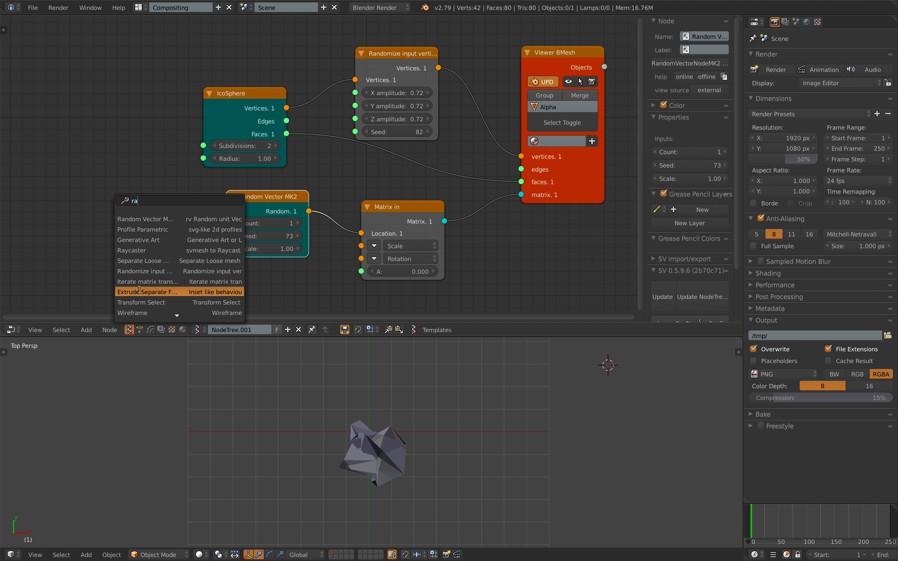
pyautogui.press('BackSpace')
pyautogui.press('BackSpace')
pyautogui.write('fram')
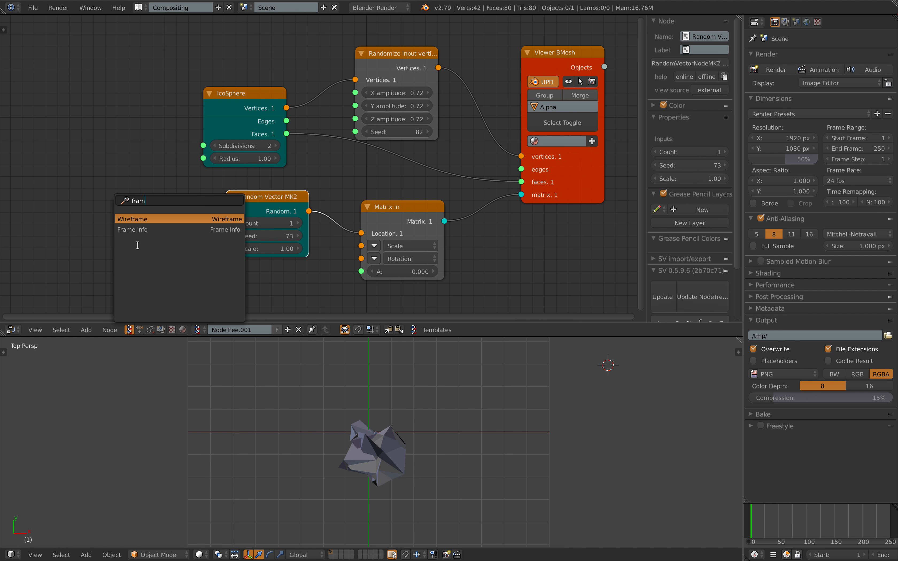
pyautogui.click(122, 228)
pyautogui.click(55, 151)
pyautogui.moveTo(154, 191); pyautogui.dragTo(221, 238)
# Step: Set the Random Vector scale to 2.58 and preview the animation in an enlarged 3D view
pyautogui.moveTo(766, 520); pyautogui.dragTo(788, 519)
pyautogui.moveTo(295, 245); pyautogui.dragTo(336, 246)
pyautogui.moveTo(427, 336); pyautogui.dragTo(428, 248)
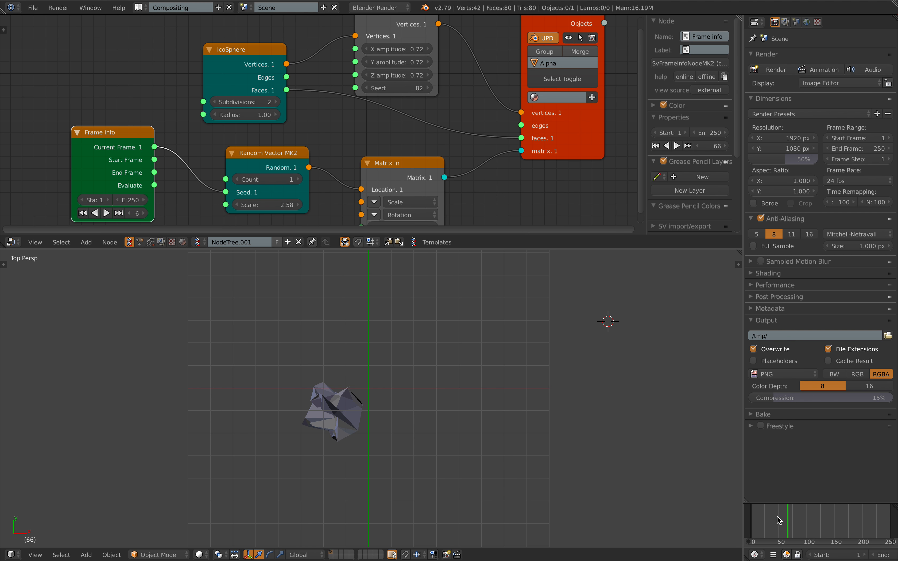
pyautogui.hotkey('alt', 'a')
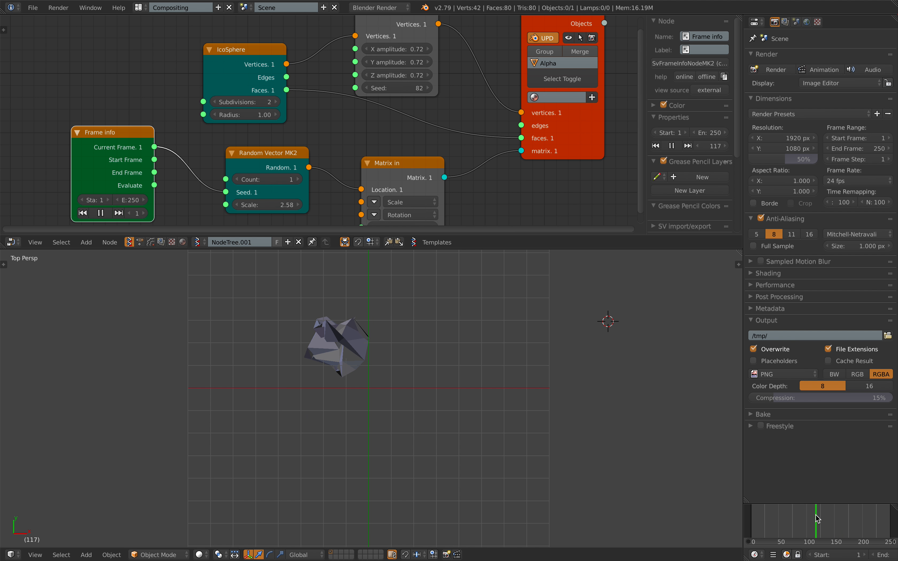
pyautogui.hotkey('alt', 'a')
# Step: Connect Current Frame to the Randomize input vertices Seed input and scrub the timeline to frame 107
pyautogui.moveTo(185, 141); pyautogui.dragTo(195, 172, button='middle')
pyautogui.moveTo(163, 179); pyautogui.dragTo(365, 119)
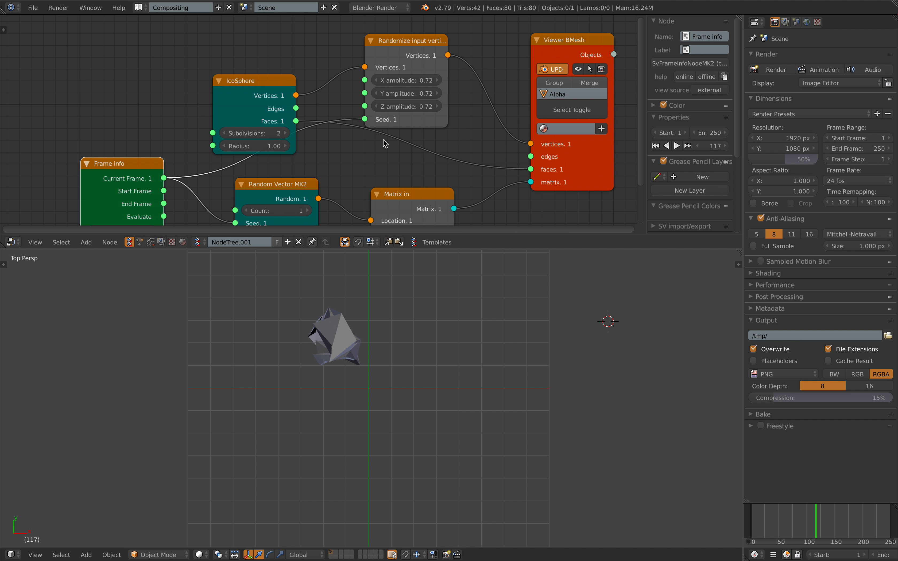
pyautogui.moveTo(766, 519); pyautogui.dragTo(811, 518)
pyautogui.scroll(-2, 485, 376)
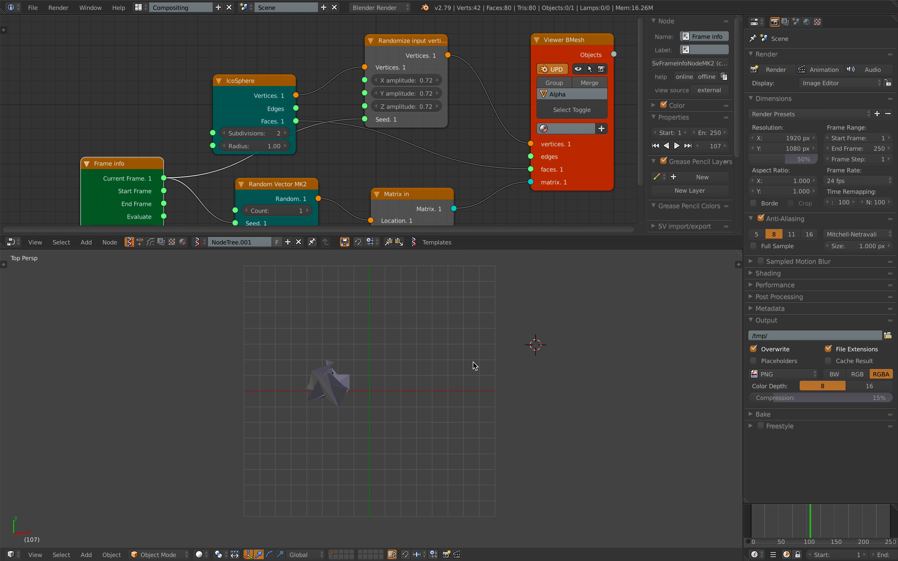
# Step: Select the generated mesh and set the 3D view to the top view
pyautogui.moveTo(473, 364); pyautogui.dragTo(451, 361, button='middle')
pyautogui.rightClick(360, 368)
pyautogui.click(35, 555)
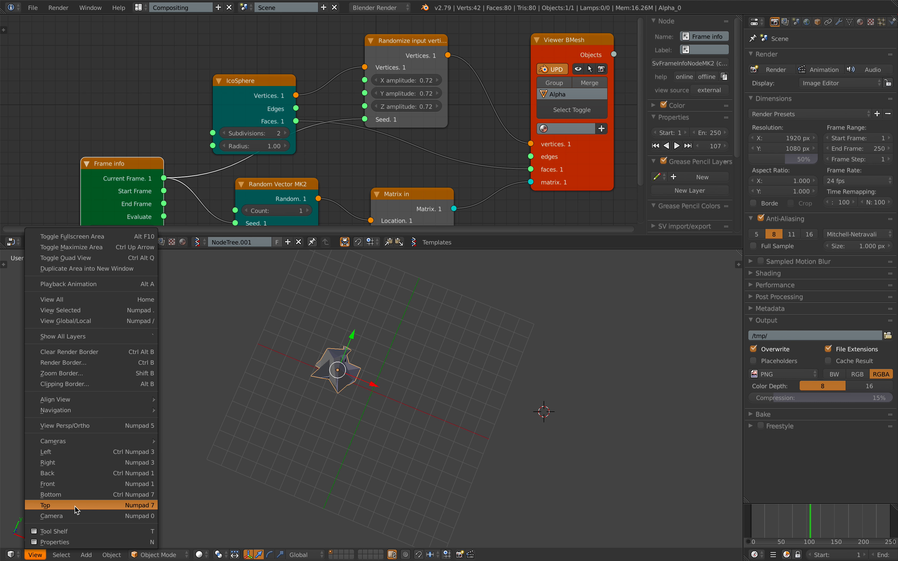
pyautogui.click(78, 482)
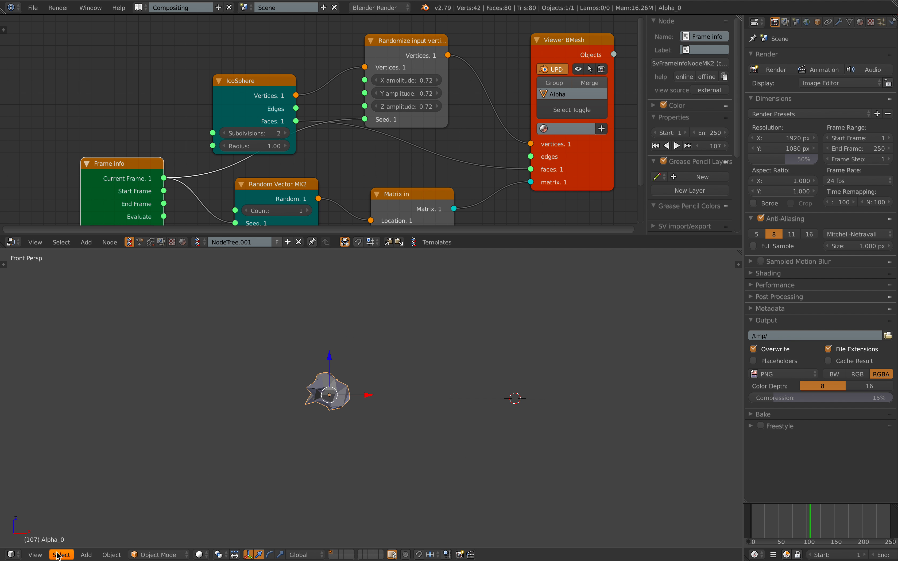
pyautogui.click(35, 555)
pyautogui.click(68, 507)
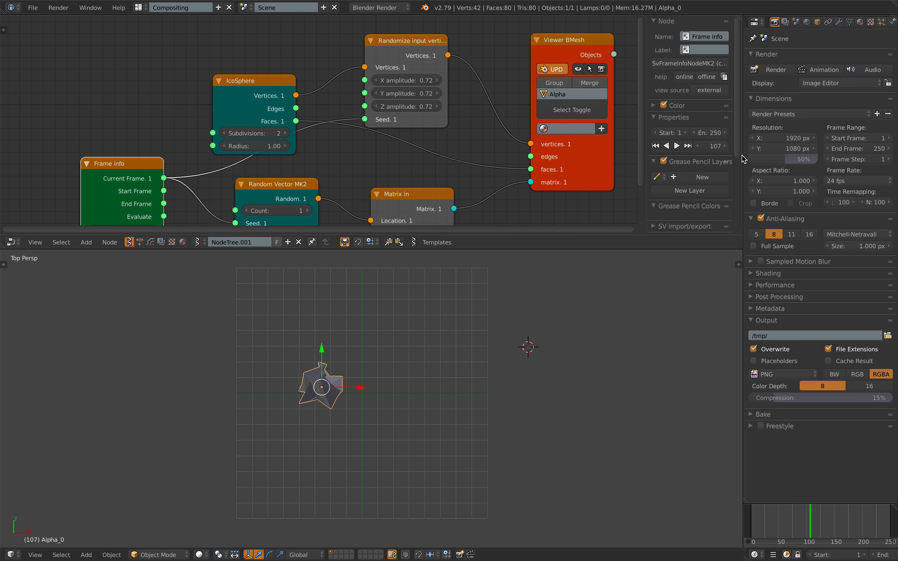
# Step: Create a new material with Object Color enabled for the mesh and assign Material.001 in the Viewer BMesh node
pyautogui.click(860, 22)
pyautogui.click(802, 95)
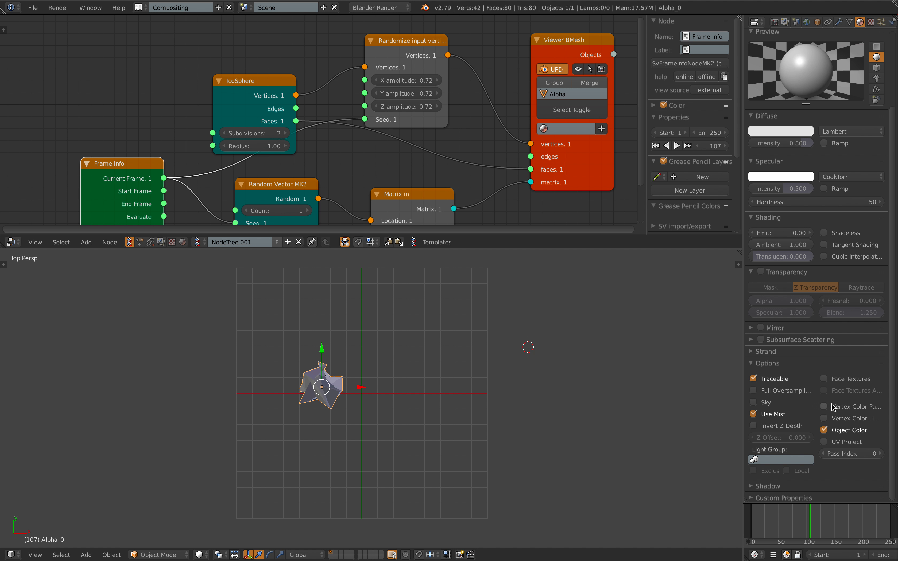
pyautogui.moveTo(894, 359); pyautogui.dragTo(893, 277)
pyautogui.click(555, 129)
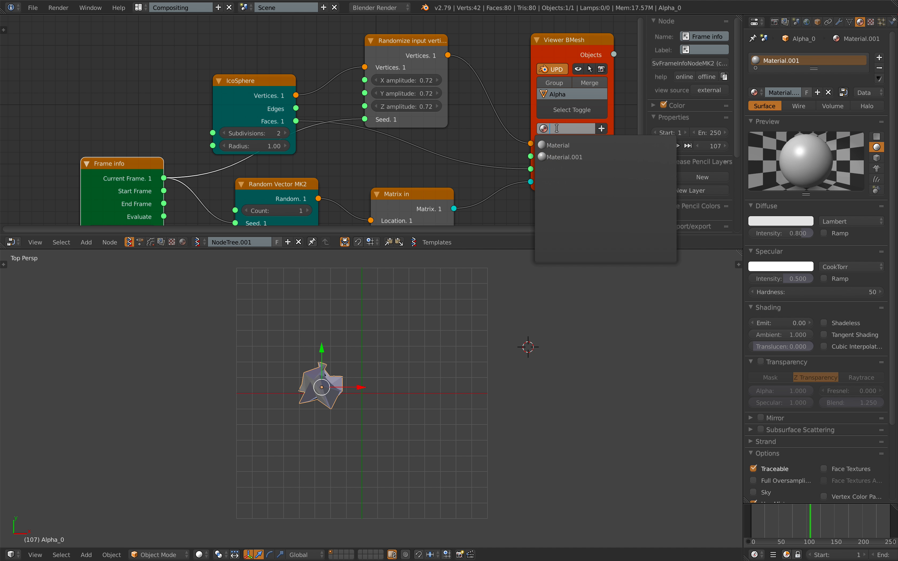
pyautogui.click(556, 156)
# Step: Add an Object ID Set MK2 node, feed it the Viewer BMesh Objects output and set its property to color
pyautogui.scroll(-1, 483, 119)
pyautogui.moveTo(483, 119); pyautogui.dragTo(391, 114, button='middle')
pyautogui.hotkey('alt', 'space')
pyautogui.write('set')
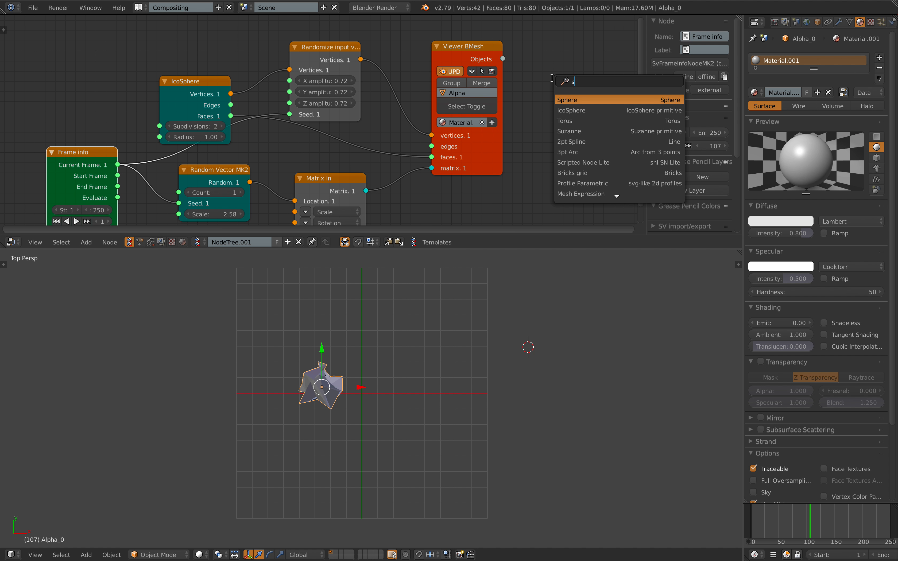
pyautogui.press('Down')
pyautogui.press('Down')
pyautogui.press('Down')
pyautogui.press('Down')
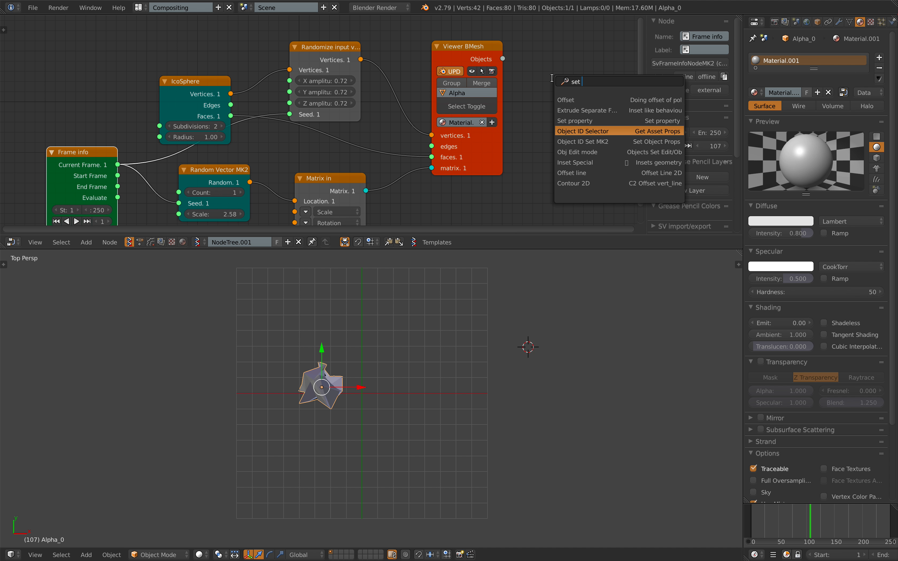
pyautogui.press('Return')
pyautogui.click(552, 78)
pyautogui.moveTo(503, 59); pyautogui.dragTo(553, 132)
pyautogui.click(571, 120)
# Step: Add a Color in MK1 node below the Viewer BMesh and Object ID Set MK2 nodes
pyautogui.moveTo(531, 123); pyautogui.dragTo(500, 16, button='middle')
pyautogui.hotkey('shift', 'a')
pyautogui.click(485, 92)
pyautogui.write('colopr i')
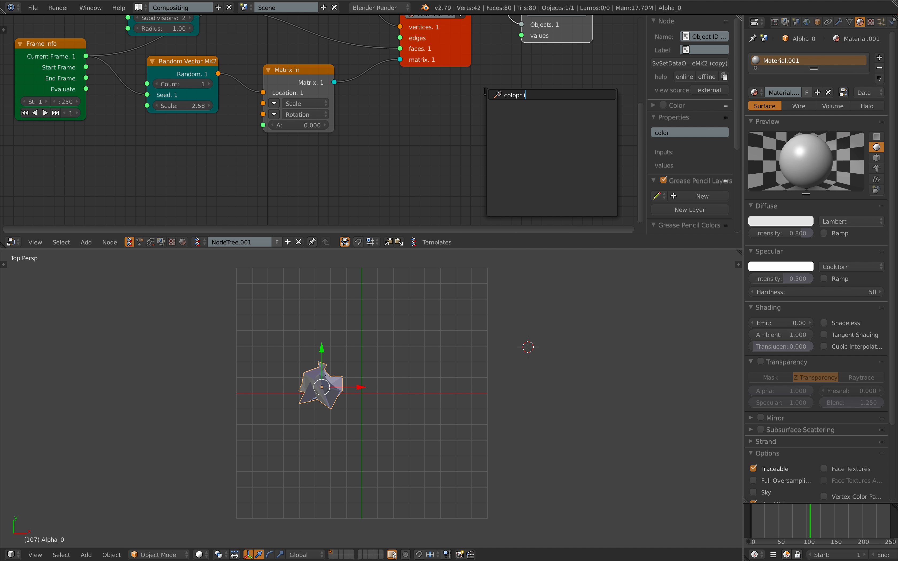
pyautogui.write('color i')
pyautogui.press('Return')
pyautogui.click(486, 92)
# Step: Connect the Color in MK1 Colors output to the Object ID Set MK2 values input and rearrange both nodes
pyautogui.scroll(-1, 459, 81)
pyautogui.moveTo(460, 81); pyautogui.dragTo(476, 142, button='middle')
pyautogui.scroll(-2, 476, 141)
pyautogui.hotkey('ctrl', 's')
pyautogui.click(477, 141)
pyautogui.moveTo(518, 160); pyautogui.dragTo(504, 102)
pyautogui.moveTo(549, 98); pyautogui.dragTo(586, 101)
pyautogui.moveTo(500, 152); pyautogui.dragTo(497, 124)
# Step: Switch Color in MK1 to HSV with use_alpha enabled, and set H to 1.000, S to 0.760 and V to 0.880
pyautogui.click(493, 143)
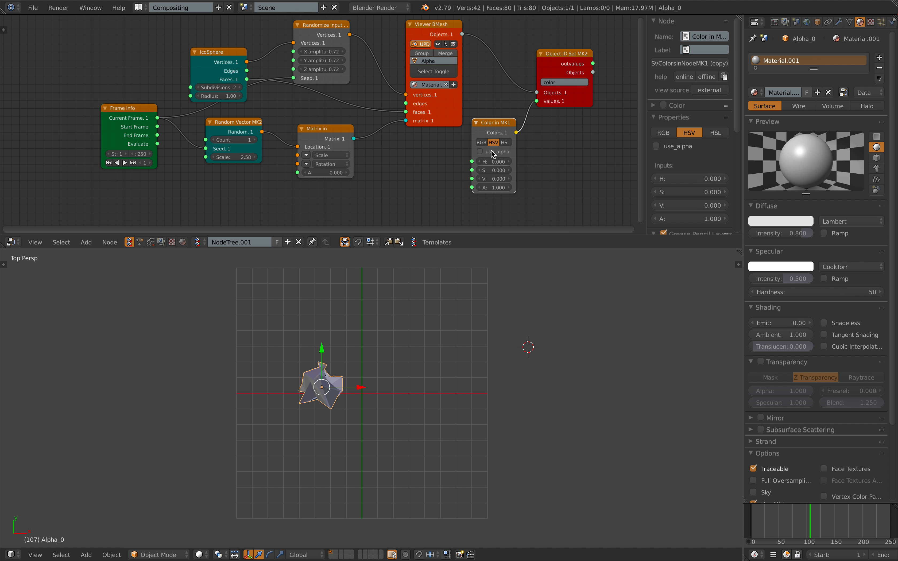
pyautogui.hotkey('ctrl', 's')
pyautogui.click(491, 153)
pyautogui.moveTo(492, 161)
pyautogui.mouseDown()
pyautogui.moveTo(535, 176)
pyautogui.moveTo(483, 171)
pyautogui.mouseUp()
# Step: Add a Random Num Gen node beside Color in MK1 and set it to Float with Size 1
pyautogui.moveTo(458, 172); pyautogui.dragTo(501, 175, button='middle')
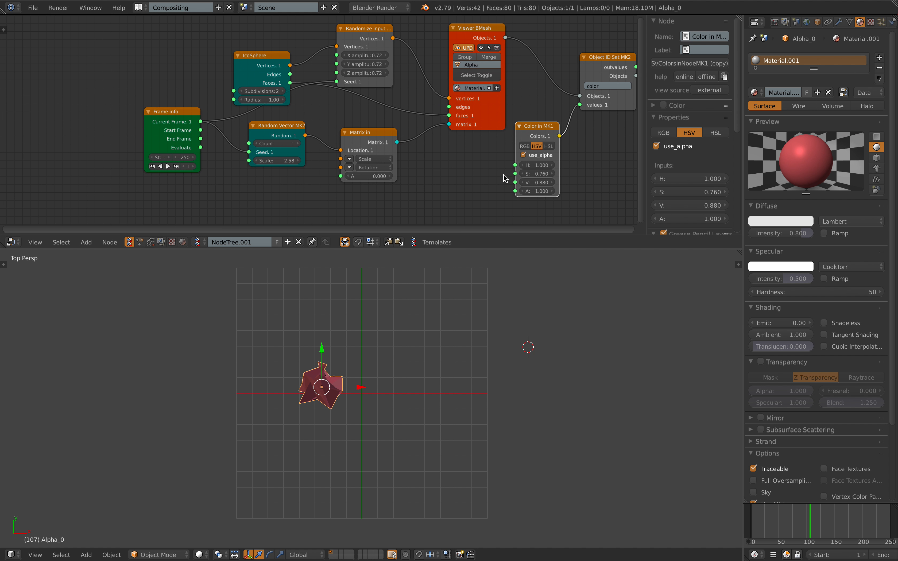
pyautogui.hotkey('shift', 'a')
pyautogui.click(437, 170)
pyautogui.write('random n')
pyautogui.press('Escape')
pyautogui.hotkey('shift', 'a')
pyautogui.click(436, 173)
pyautogui.write('random n')
pyautogui.press('Return')
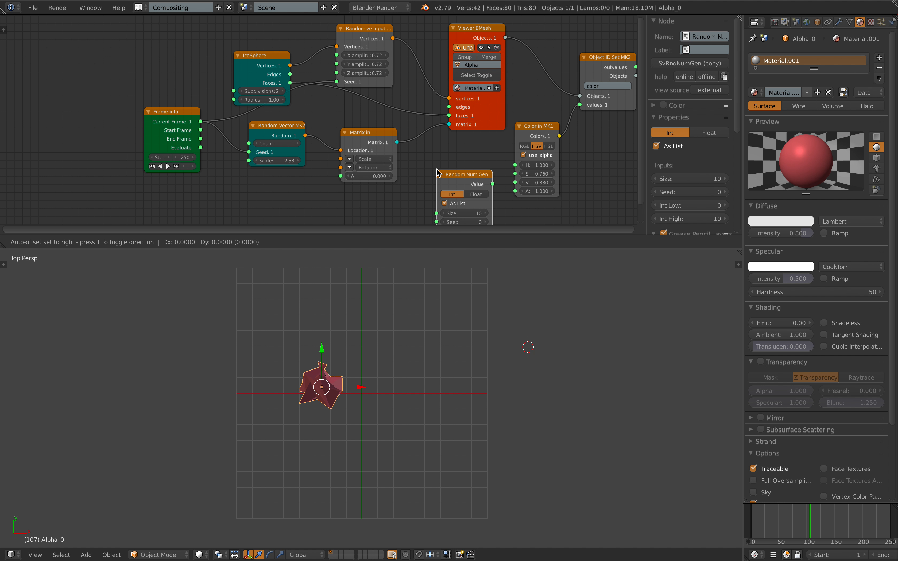
pyautogui.click(436, 153)
pyautogui.click(470, 174)
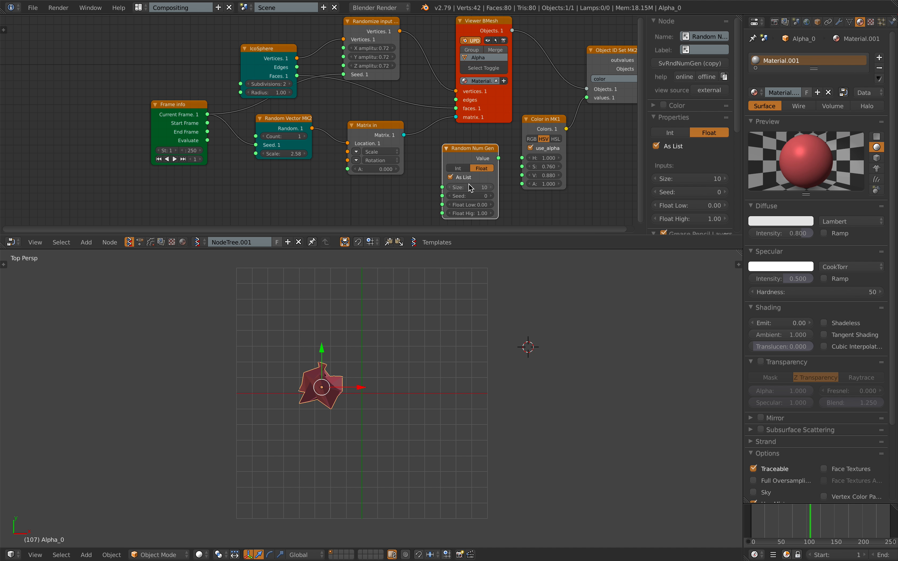
pyautogui.moveTo(476, 188); pyautogui.dragTo(451, 188)
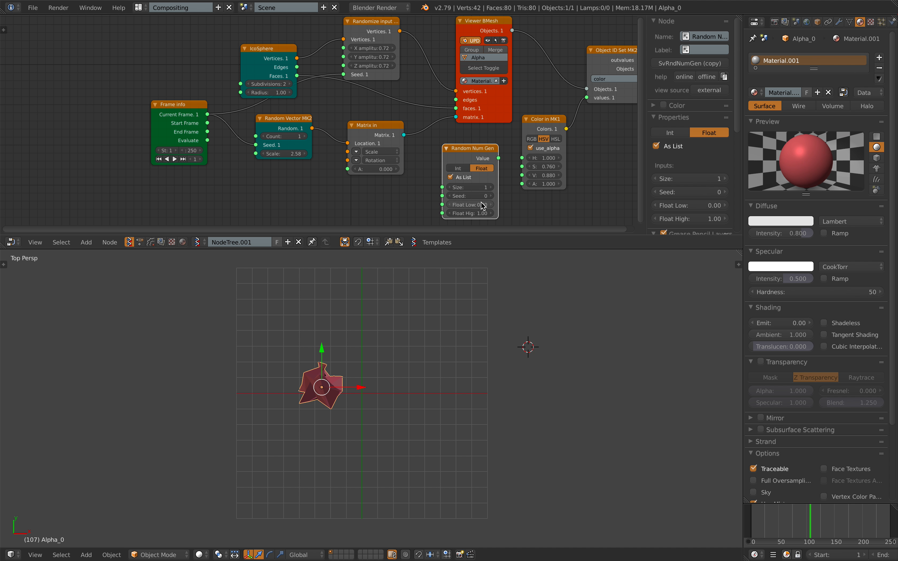
# Step: Connect Current Frame to the Random Num Gen Seed and its Value to the Color in H input, and scrub to frame 83
pyautogui.moveTo(443, 196); pyautogui.dragTo(148, 104)
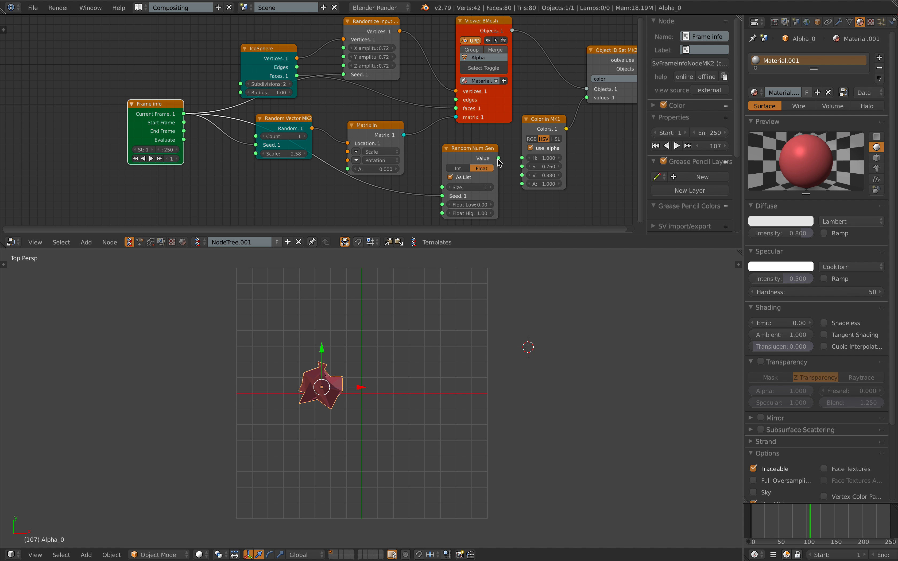
pyautogui.moveTo(499, 159); pyautogui.dragTo(522, 158)
pyautogui.click(787, 519)
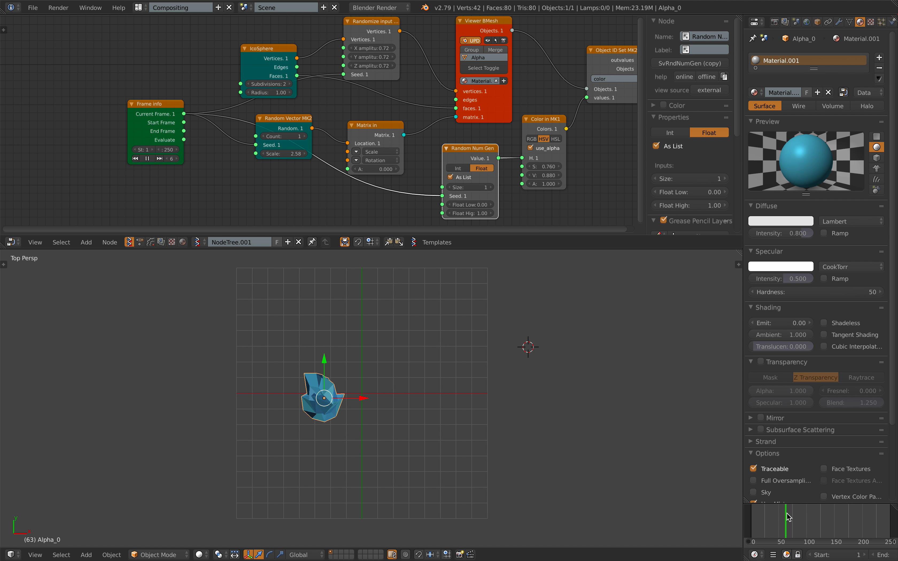
pyautogui.scroll(1, 548, 404)
pyautogui.moveTo(779, 516); pyautogui.dragTo(798, 515)
# Step: Set the Random Vector scale to 3.66 and move the Frame info and Random Vector nodes to make room before Matrix in
pyautogui.moveTo(360, 127); pyautogui.dragTo(362, 123, button='middle')
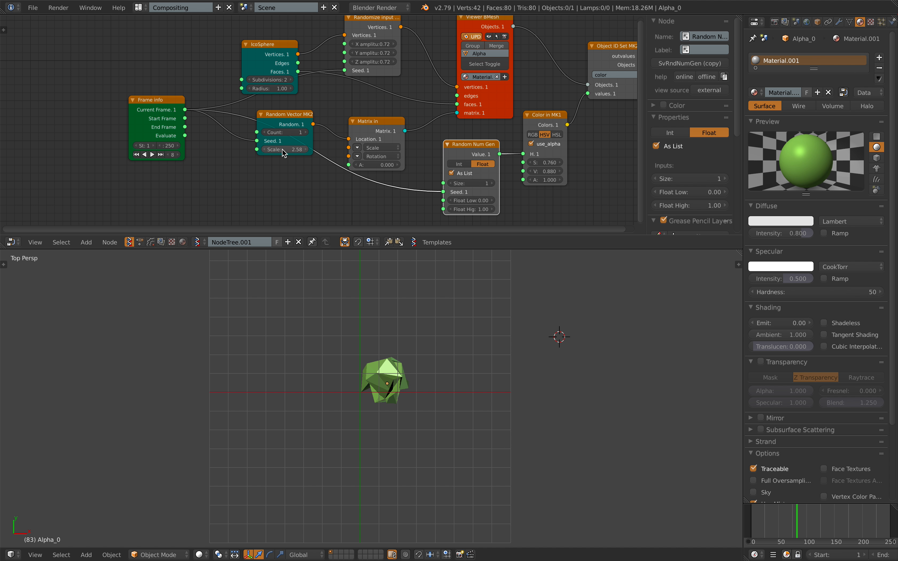
pyautogui.moveTo(278, 121); pyautogui.dragTo(241, 148)
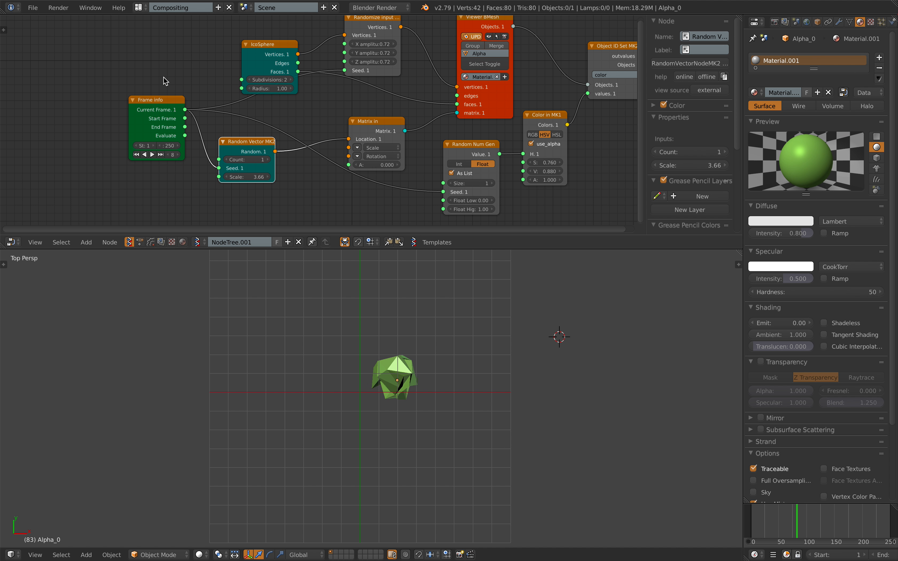
pyautogui.moveTo(166, 108); pyautogui.dragTo(98, 86)
pyautogui.moveTo(256, 147); pyautogui.dragTo(209, 164)
# Step: Insert Randomize input vertices between Random Vector and Matrix in with amplitudes of 0.35 and Current Frame as Seed, and scrub to frame 68
pyautogui.press('space')
pyautogui.write('randomi')
pyautogui.press('Return')
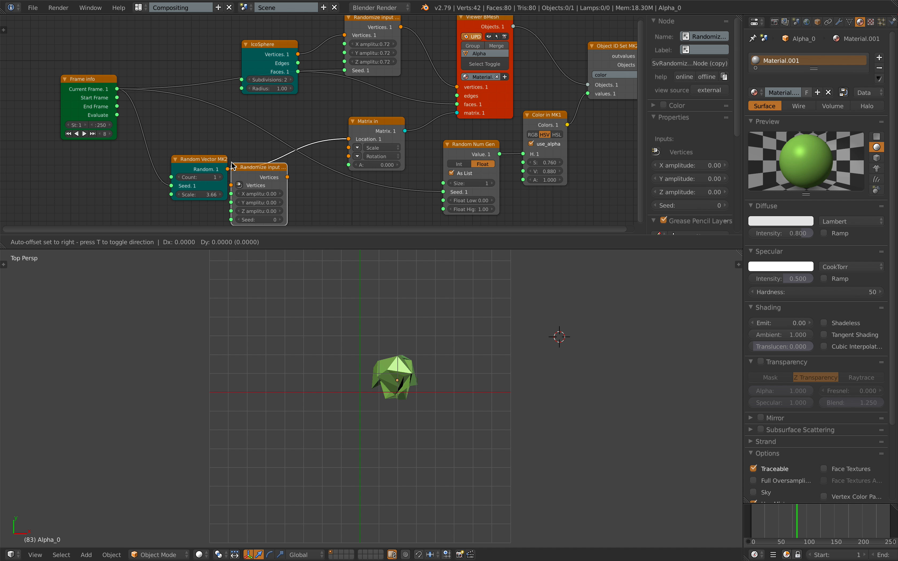
pyautogui.click(232, 163)
pyautogui.moveTo(288, 193); pyautogui.dragTo(118, 89)
pyautogui.moveTo(781, 532)
pyautogui.mouseDown()
pyautogui.moveTo(772, 529)
pyautogui.moveTo(789, 527)
pyautogui.mouseUp()
# Step: Save the file as procedural_stamping_002.blend on the Desktop
pyautogui.hotkey('ctrl', 's')
pyautogui.click(612, 343)
pyautogui.hotkey('shift', 'a')
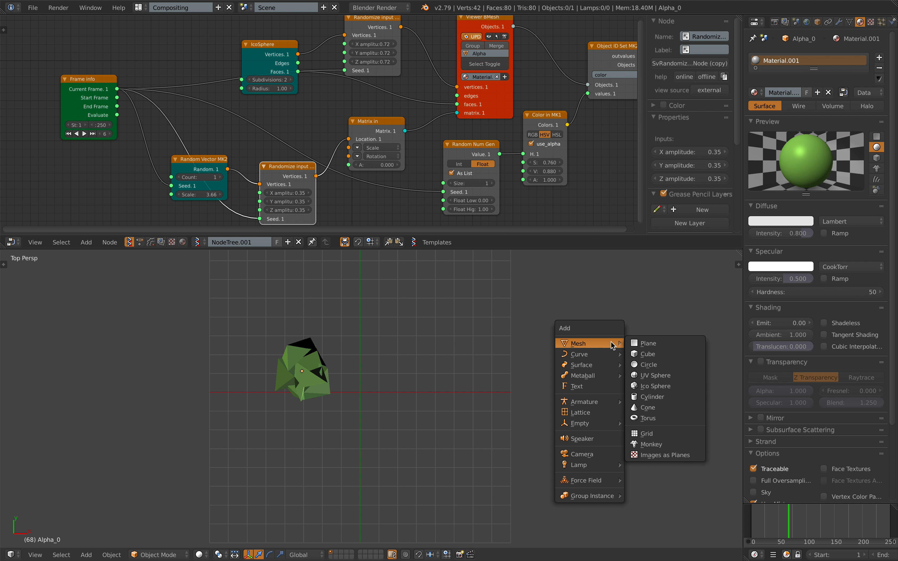
pyautogui.click(38, 9)
pyautogui.click(55, 100)
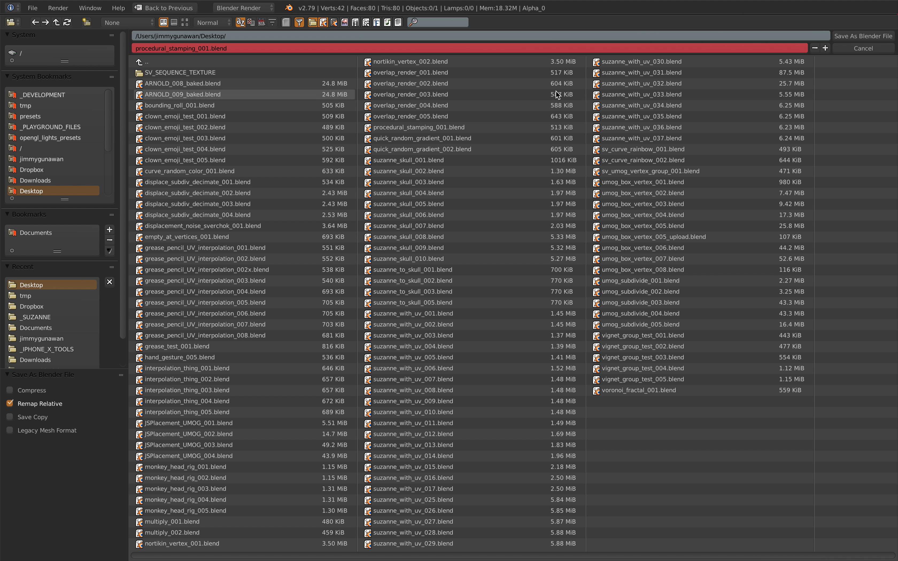
pyautogui.click(828, 49)
pyautogui.click(851, 37)
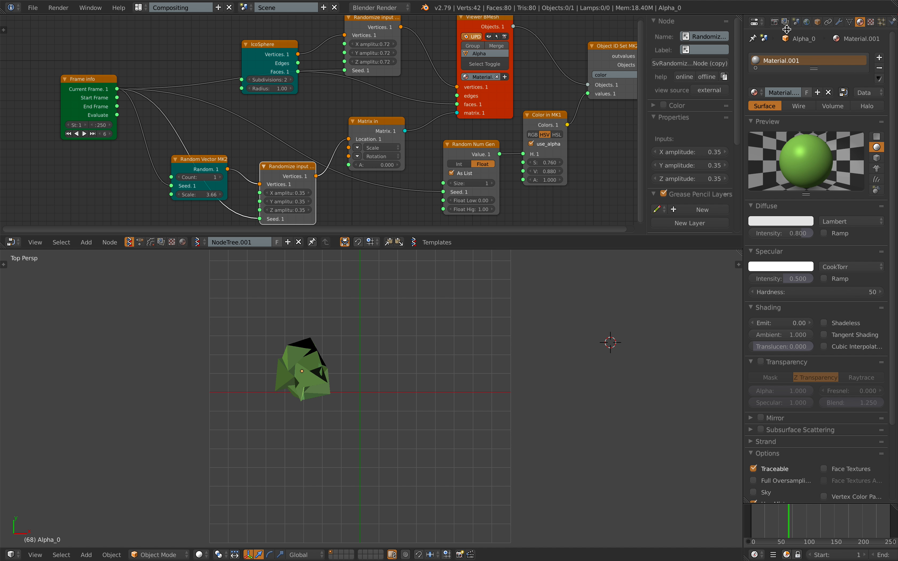
# Step: Add a camera beside the mesh in the enlarged 3D view and bring up the view alignment options
pyautogui.scroll(-1, 542, 310)
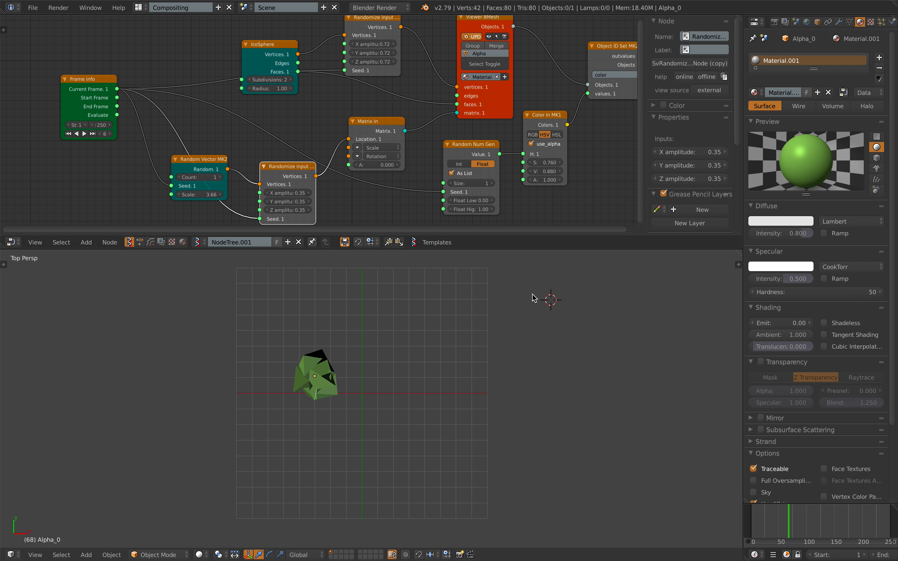
pyautogui.moveTo(526, 249); pyautogui.dragTo(530, 220)
pyautogui.scroll(1, 547, 251)
pyautogui.press('space')
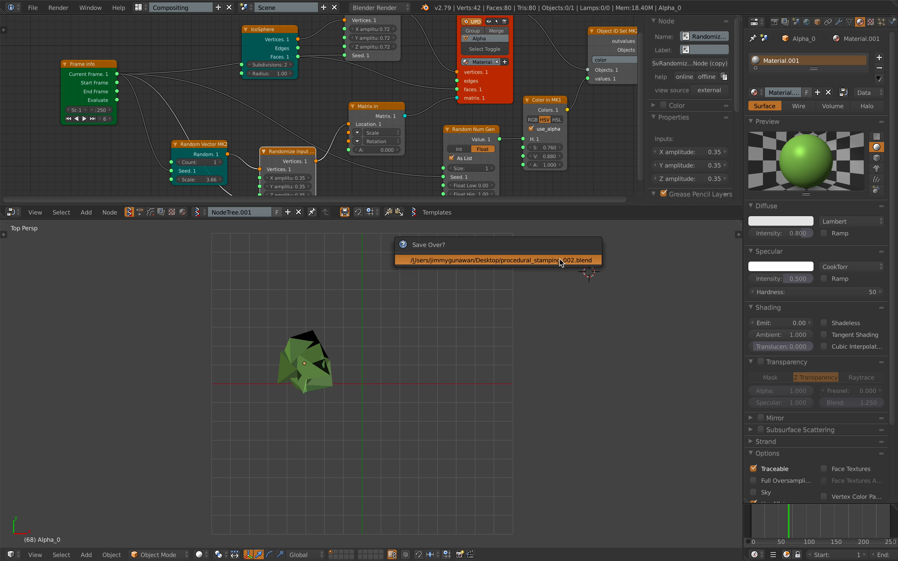
pyautogui.click(564, 279)
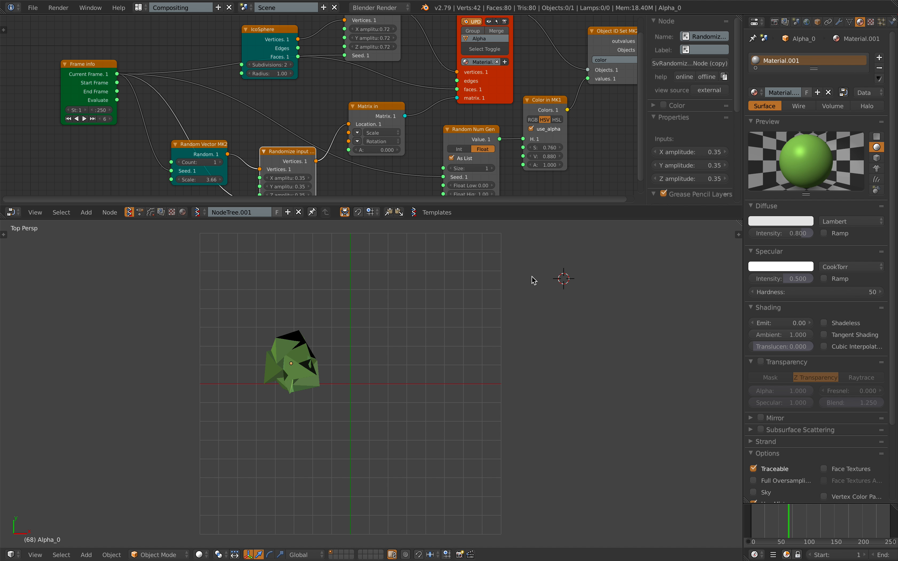
pyautogui.hotkey('shift', 'a')
pyautogui.click(520, 396)
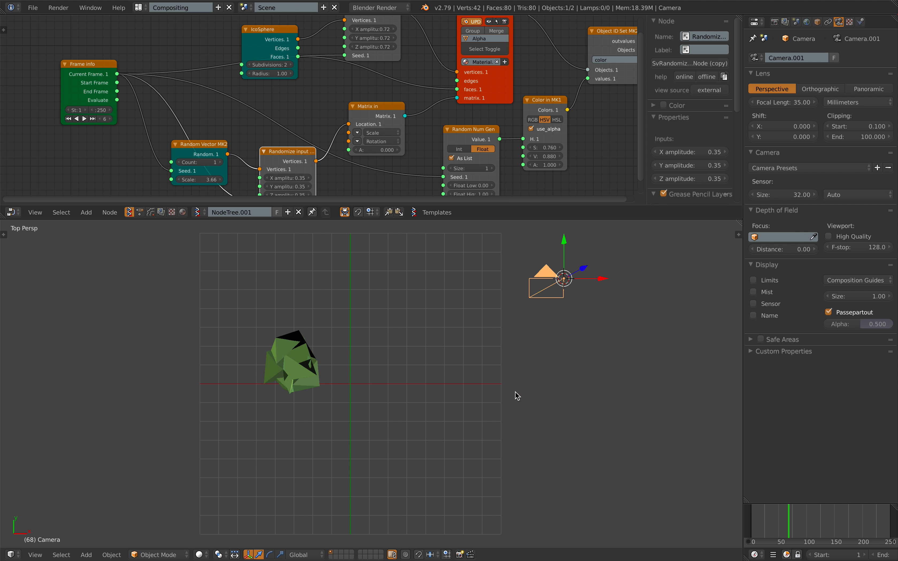
pyautogui.click(40, 557)
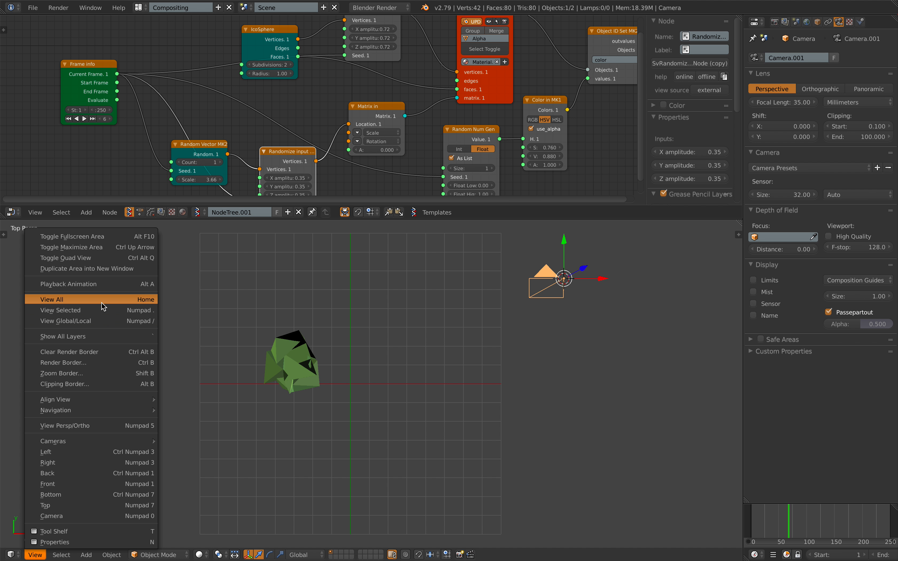
pyautogui.moveTo(99, 401)
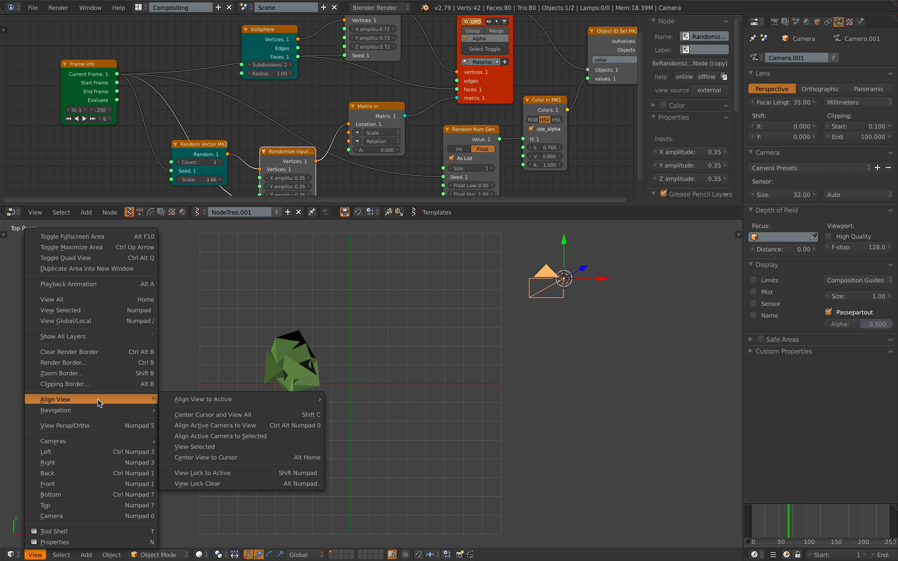
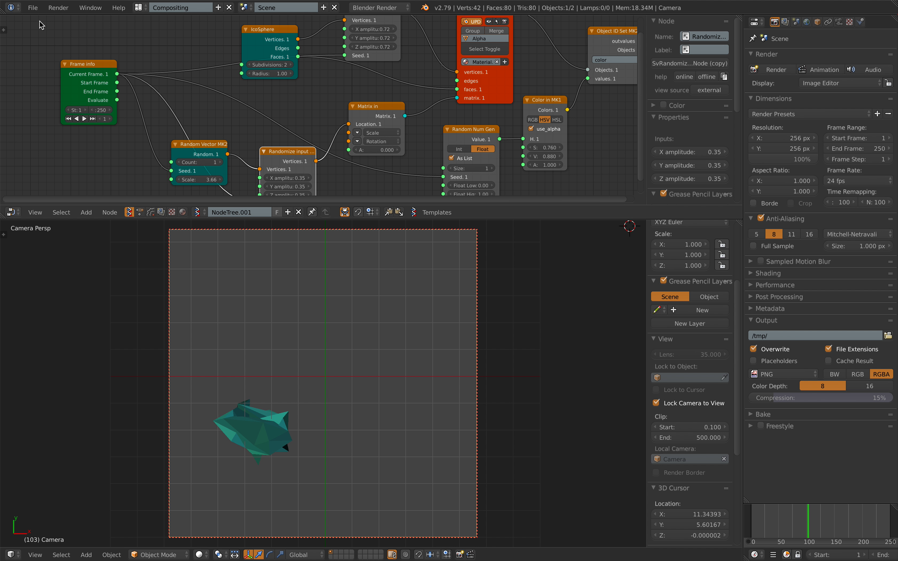
# Step: Save the file as the next numbered procedural_stamping version on the Desktop
pyautogui.click(32, 7)
pyautogui.click(52, 98)
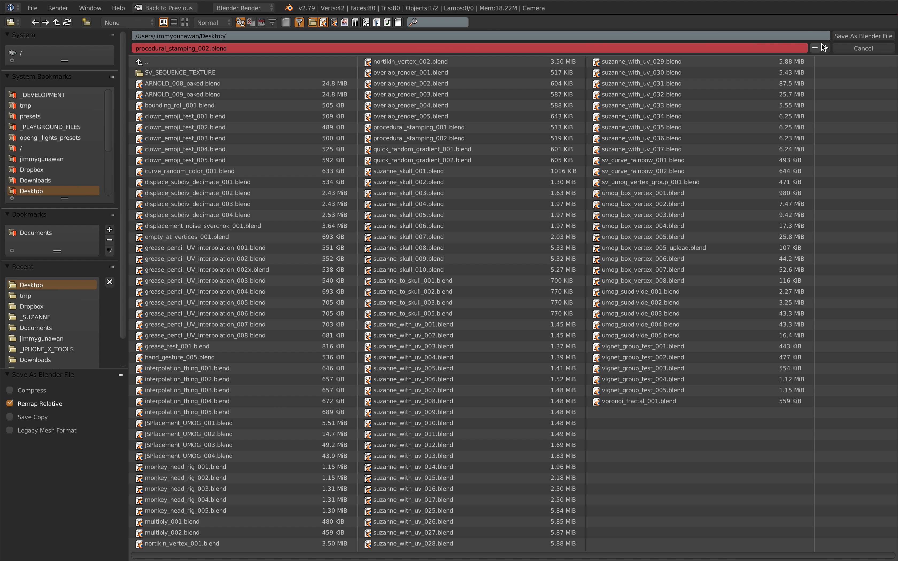
pyautogui.click(863, 35)
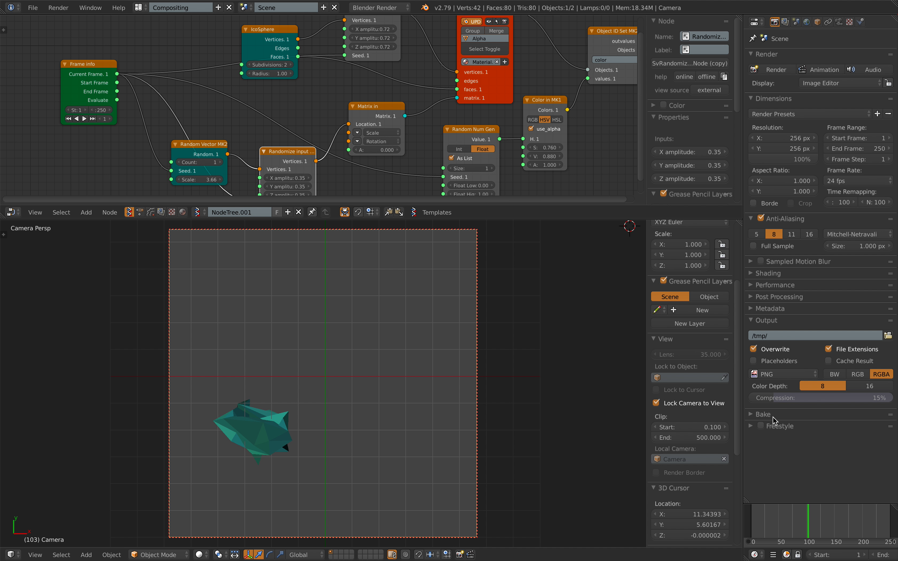
# Step: Find the render Shading settings and set the Alpha mode to Transparent
pyautogui.click(772, 308)
pyautogui.click(772, 309)
pyautogui.click(775, 297)
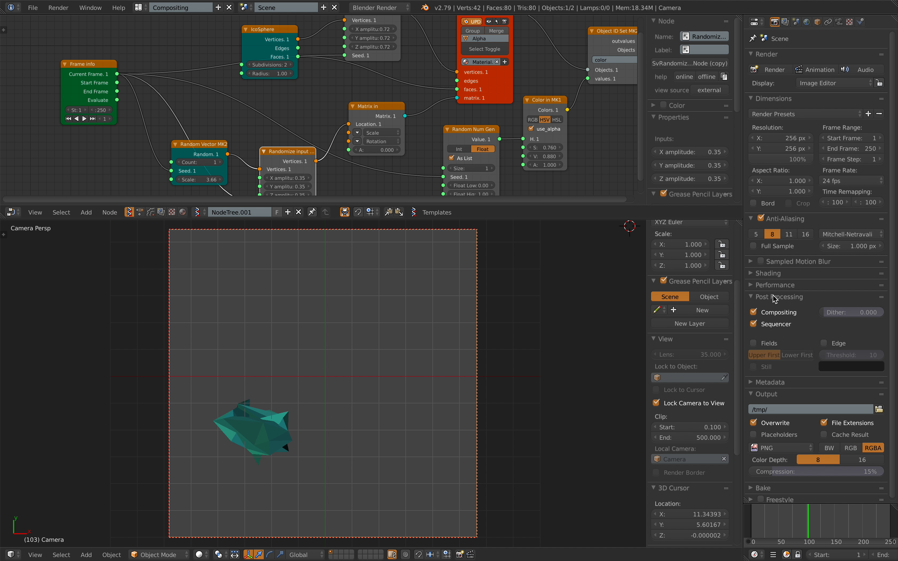
pyautogui.click(773, 296)
pyautogui.click(776, 286)
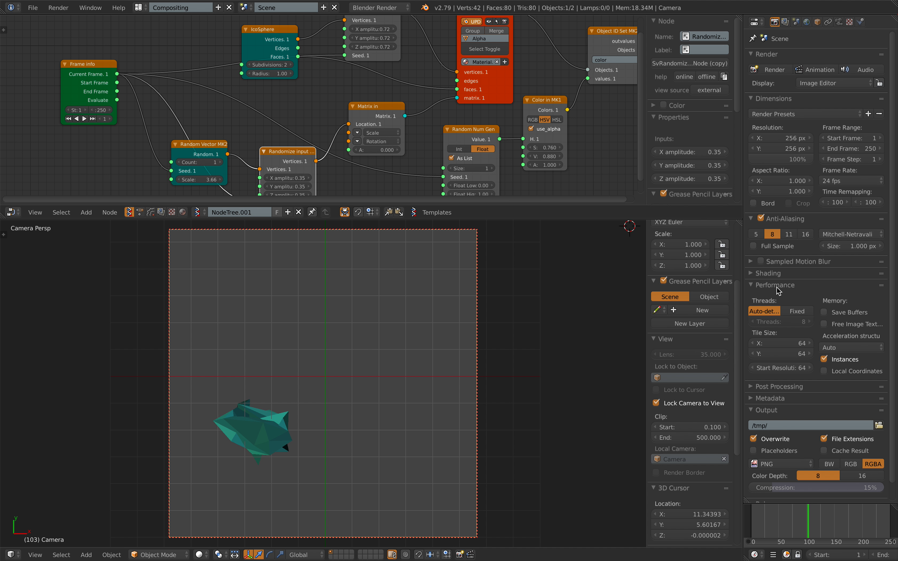
pyautogui.click(779, 291)
pyautogui.click(774, 274)
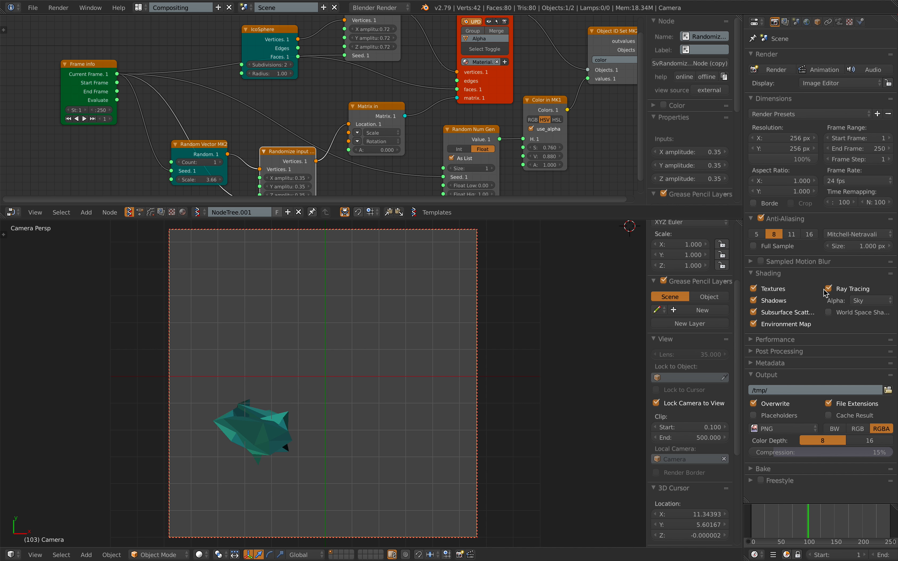
pyautogui.click(870, 301)
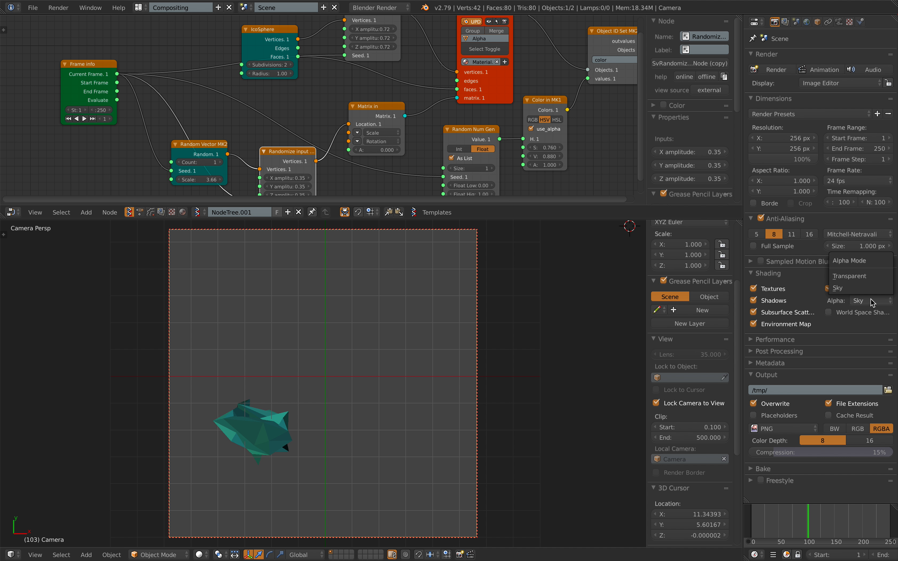
pyautogui.click(866, 281)
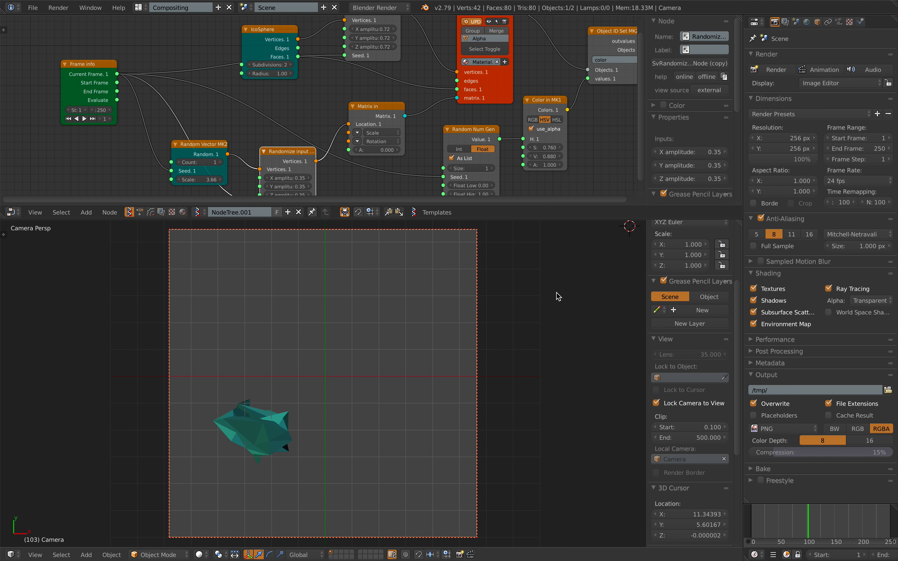
# Step: Switch to Finder, open the tmp folder and reposition its window
pyautogui.hotkey('ctrl', 'Left')
pyautogui.hotkey('ctrl', 'Left')
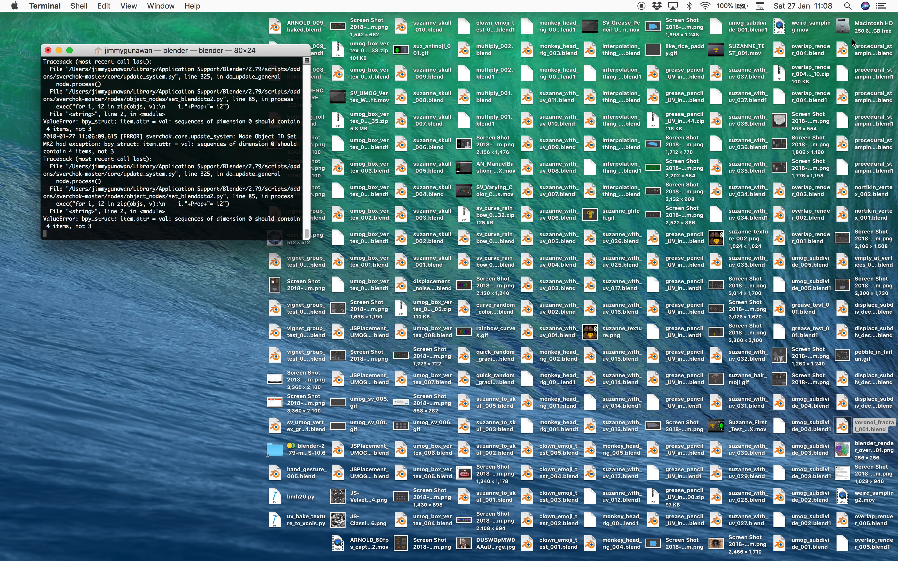
pyautogui.click(842, 29)
pyautogui.press('super+o')
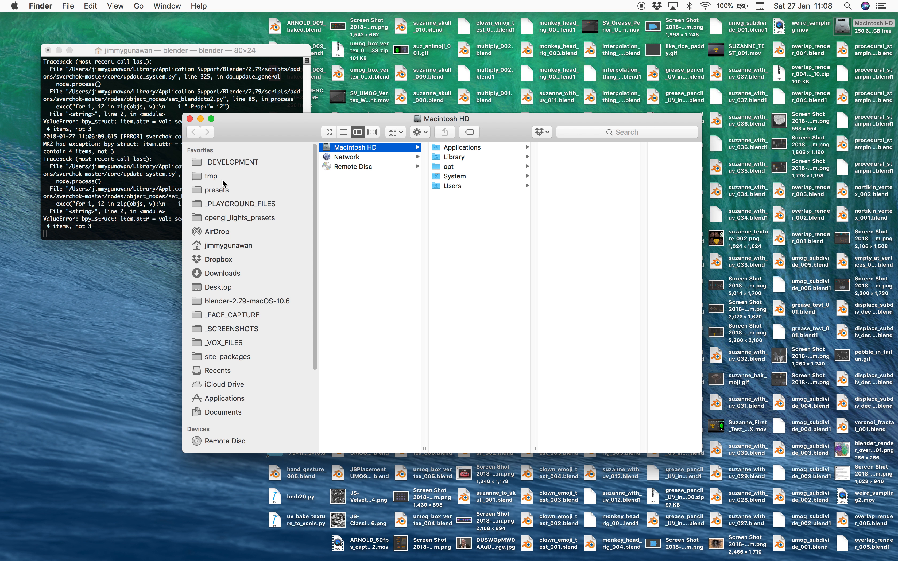
pyautogui.click(223, 179)
pyautogui.moveTo(283, 129); pyautogui.dragTo(224, 104)
# Step: Preview the rendered images from 0017.png through 0026.png and place the preview beside the file list
pyautogui.click(472, 300)
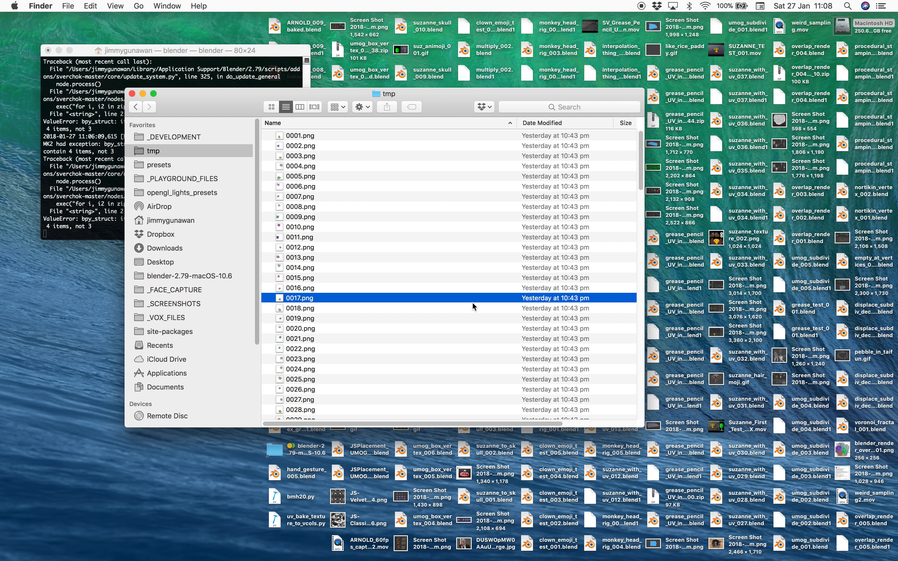
pyautogui.press('space')
pyautogui.press('Down')
pyautogui.press('Down')
pyautogui.press('Down')
pyautogui.press('Down')
pyautogui.press('Down')
pyautogui.press('Down')
pyautogui.press('Down')
pyautogui.press('Down')
pyautogui.press('Down')
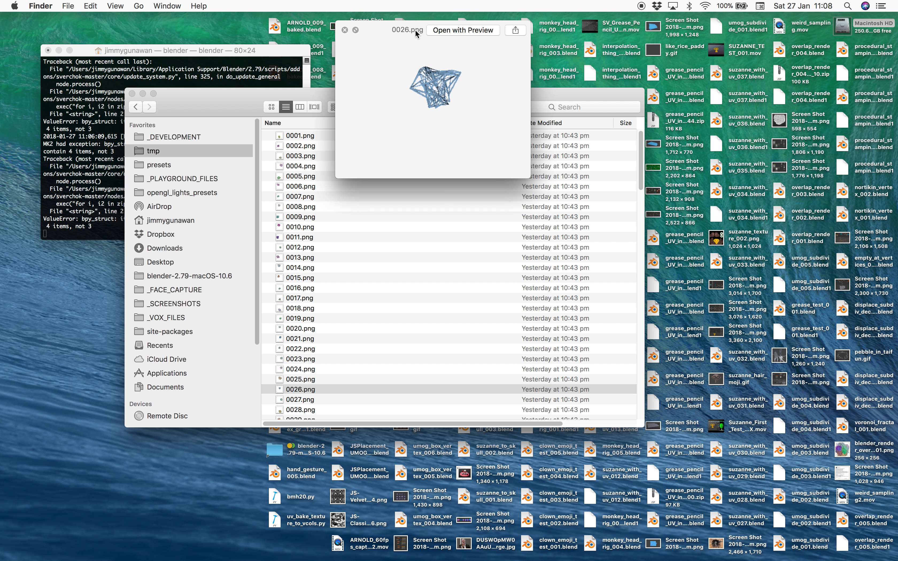
pyautogui.moveTo(416, 33); pyautogui.dragTo(767, 117)
# Step: Preview successive blih images further down the tmp folder up to blih0024.png
pyautogui.moveTo(643, 160); pyautogui.dragTo(647, 367)
pyautogui.click(421, 224)
pyautogui.press('Down')
pyautogui.press('Down')
pyautogui.press('Down')
pyautogui.press('Down')
pyautogui.press('Down')
pyautogui.press('Down')
pyautogui.press('Down')
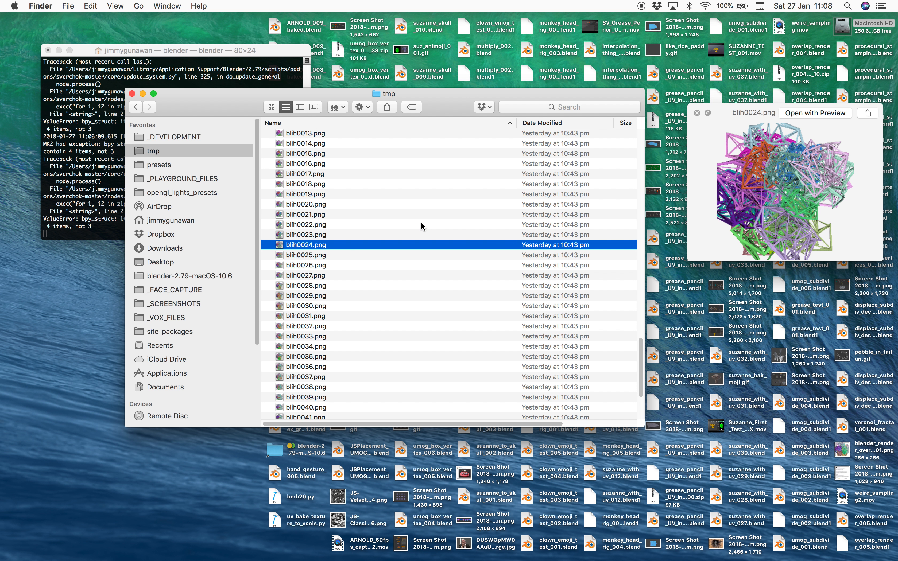
# Step: Preview the remaining files down the tmp folder, from blih0025.png to displace_subdiv_decimate_001.crash.txt
pyautogui.press('Down')
pyautogui.press('Down')
pyautogui.press('Down')
pyautogui.press('Down')
pyautogui.press('Down')
pyautogui.press('Down')
pyautogui.press('Down')
pyautogui.press('Down')
pyautogui.press('Down')
pyautogui.press('Down')
pyautogui.press('Down')
pyautogui.press('Down')
pyautogui.press('Down')
pyautogui.press('Down')
pyautogui.press('Down')
pyautogui.press('Down')
pyautogui.press('Down')
pyautogui.press('Down')
pyautogui.press('Down')
pyautogui.press('Down')
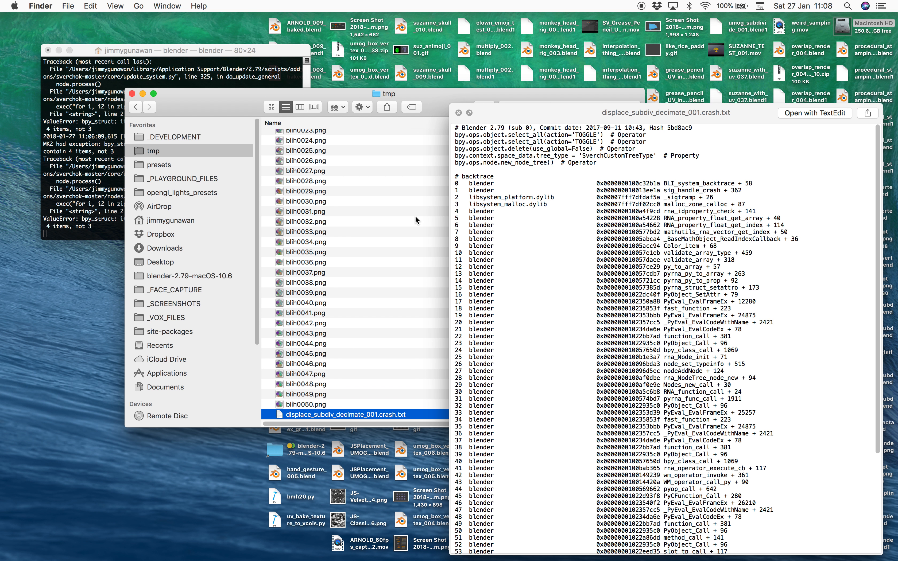
# Step: Clear the old rendered PNG files out of the tmp folder and switch back to Blender
pyautogui.click(416, 212)
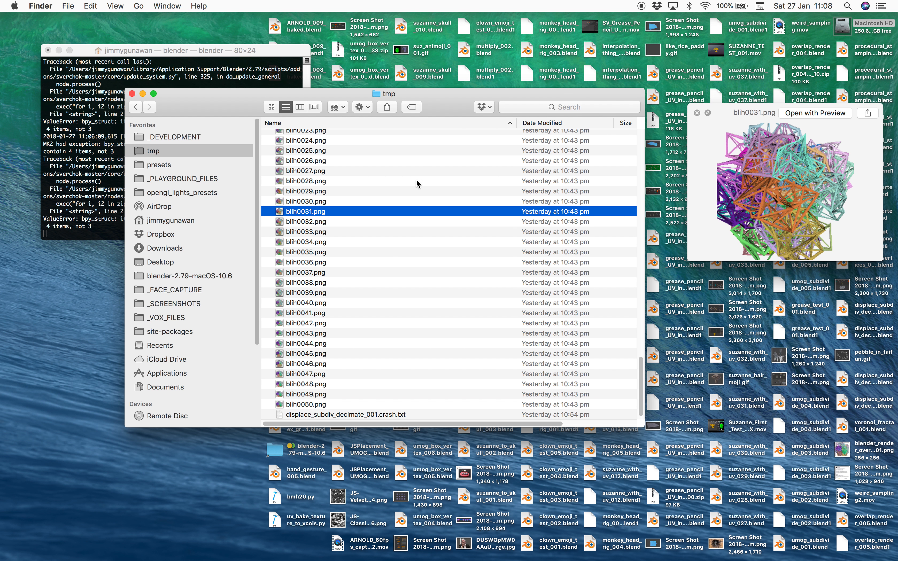
pyautogui.press('super+a')
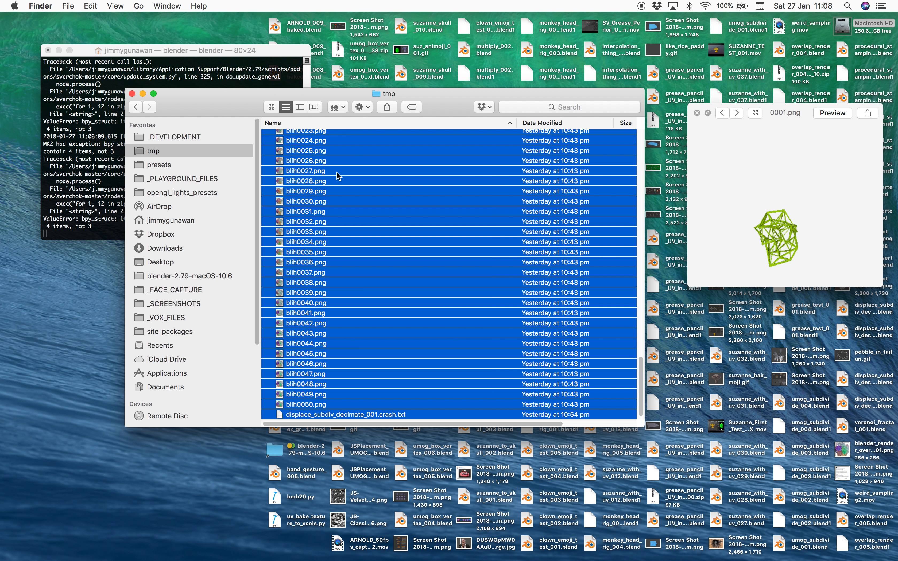
pyautogui.rightClick(337, 172)
pyautogui.click(376, 222)
pyautogui.click(570, 114)
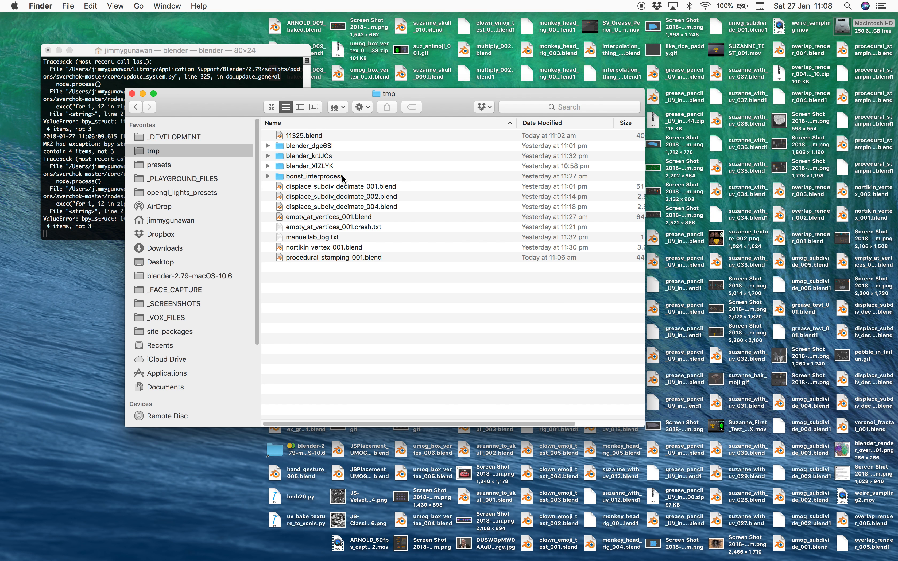
pyautogui.hotkey('ctrl', 'Right')
pyautogui.hotkey('ctrl', 'Right')
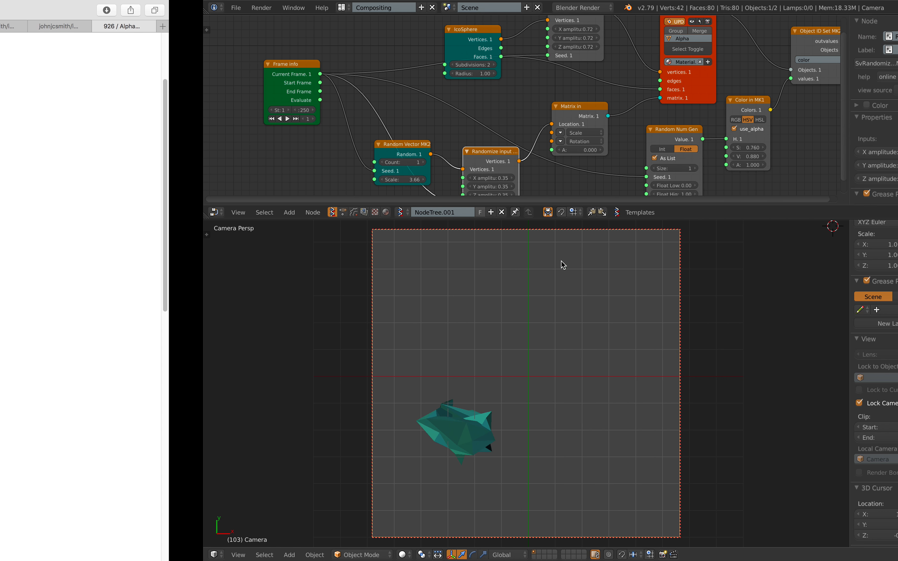
# Step: Start a trial render of the animation and cancel it
pyautogui.press('s')
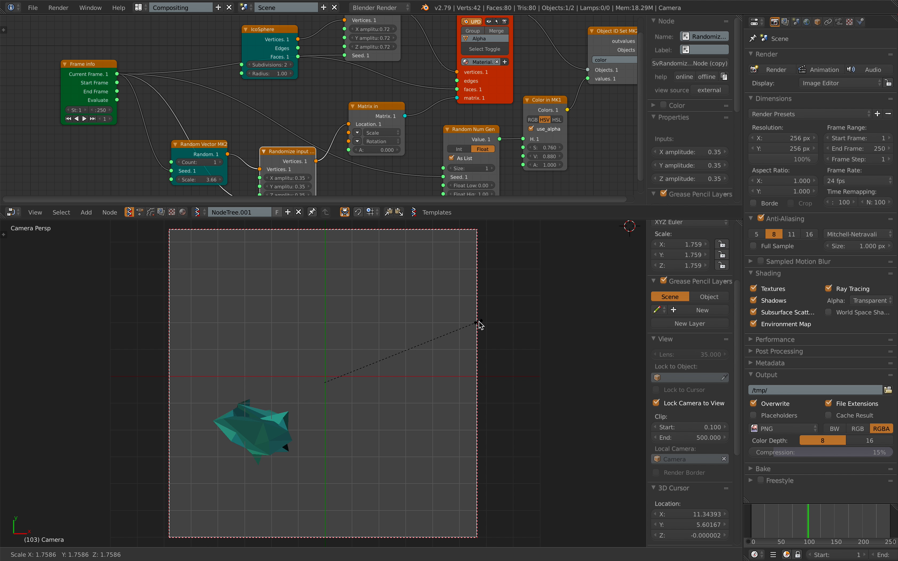
pyautogui.press('Escape')
pyautogui.click(433, 331)
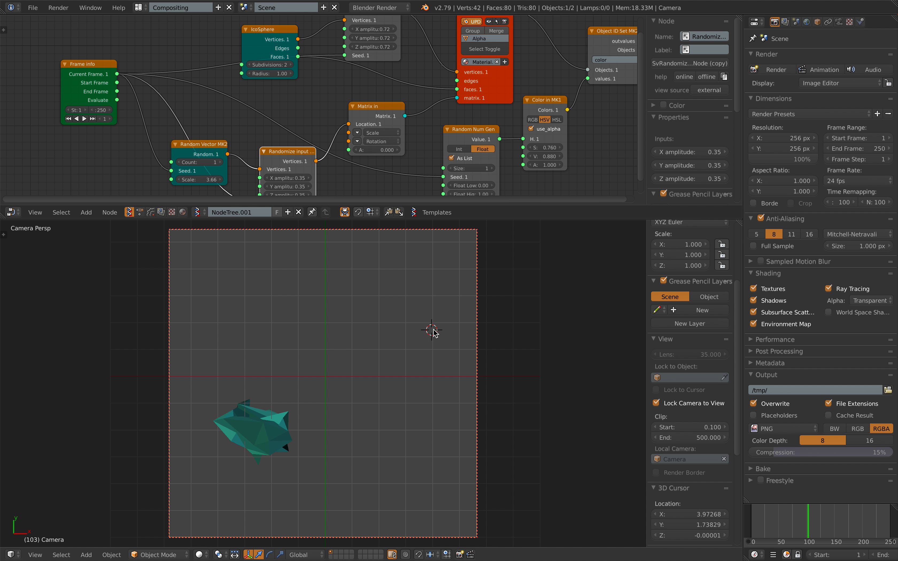
pyautogui.click(813, 71)
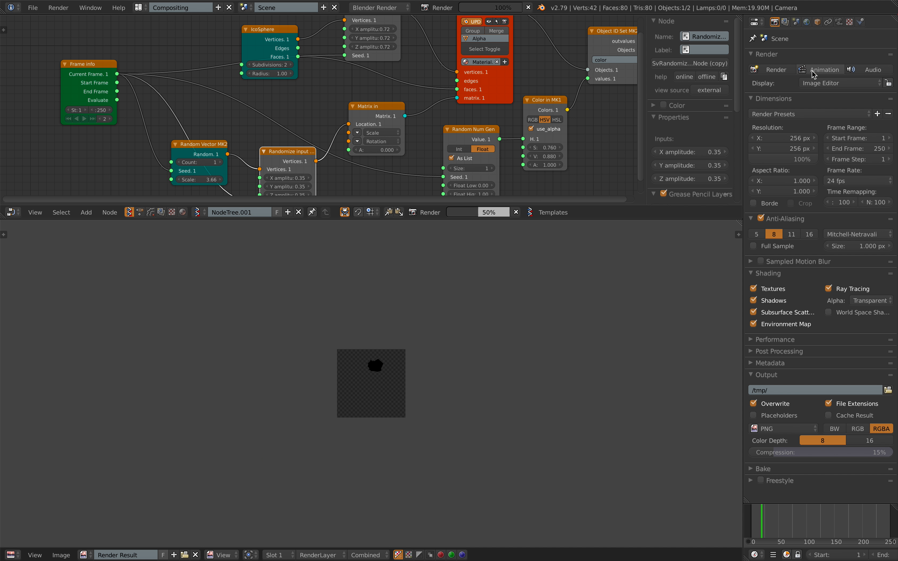
pyautogui.press('Escape')
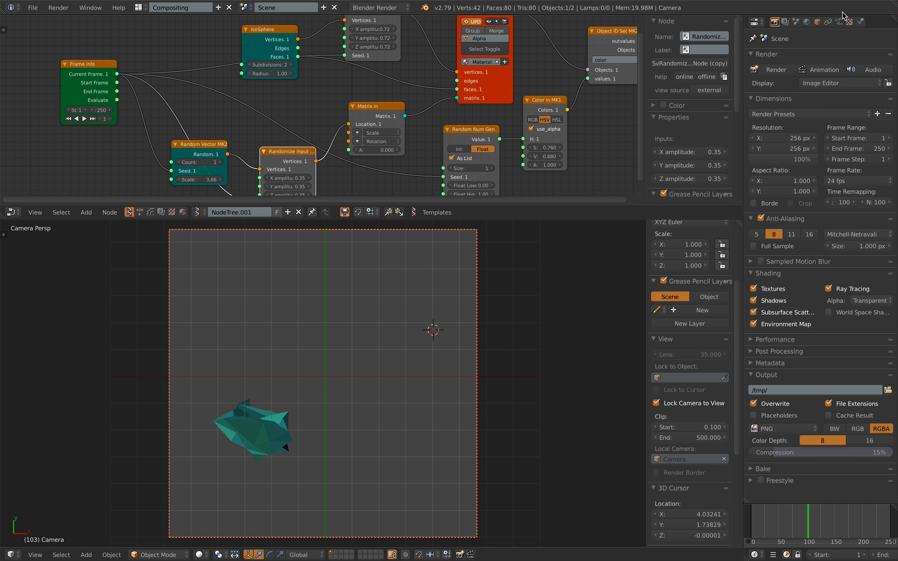
# Step: Enable Ambient Occlusion with a factor of 0.94 in the World settings and render the animation
pyautogui.click(807, 22)
pyautogui.click(772, 175)
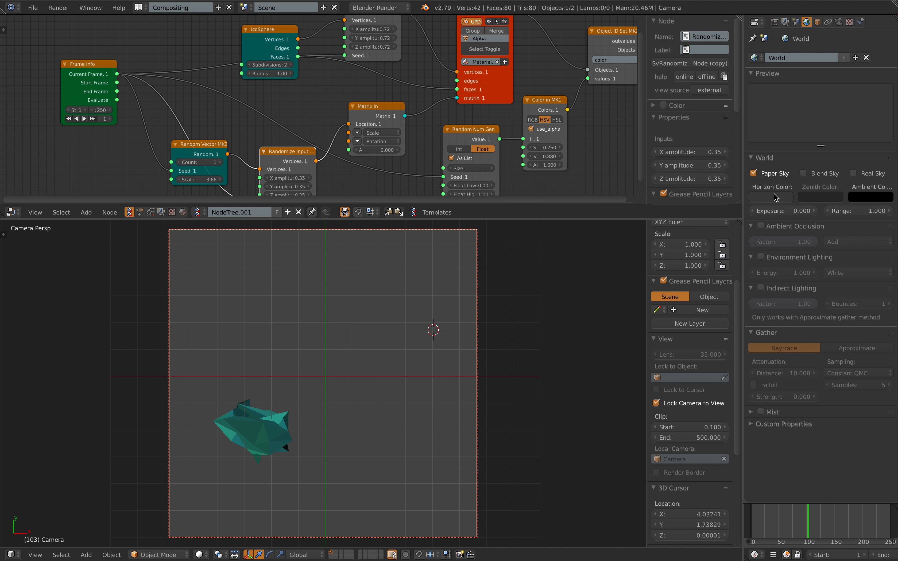
pyautogui.click(777, 228)
pyautogui.click(762, 226)
pyautogui.click(752, 226)
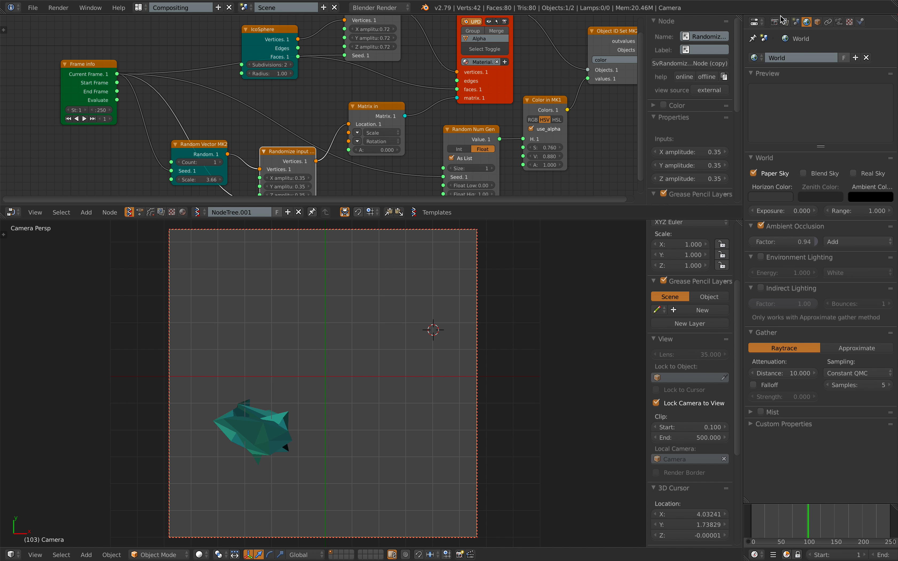
pyautogui.click(775, 21)
pyautogui.click(816, 67)
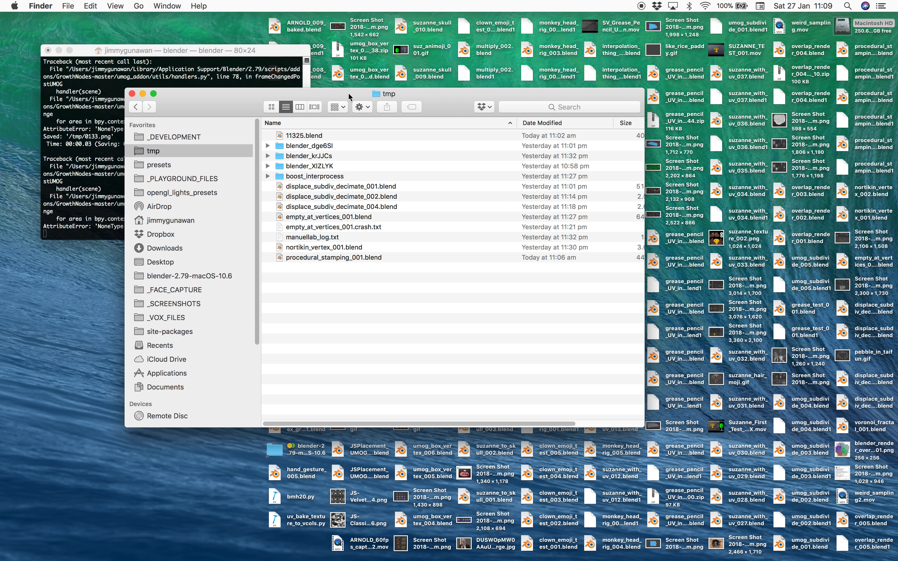
# Step: Switch to Finder, reposition the window and refresh the tmp folder's file list
pyautogui.moveTo(349, 93); pyautogui.dragTo(354, 105)
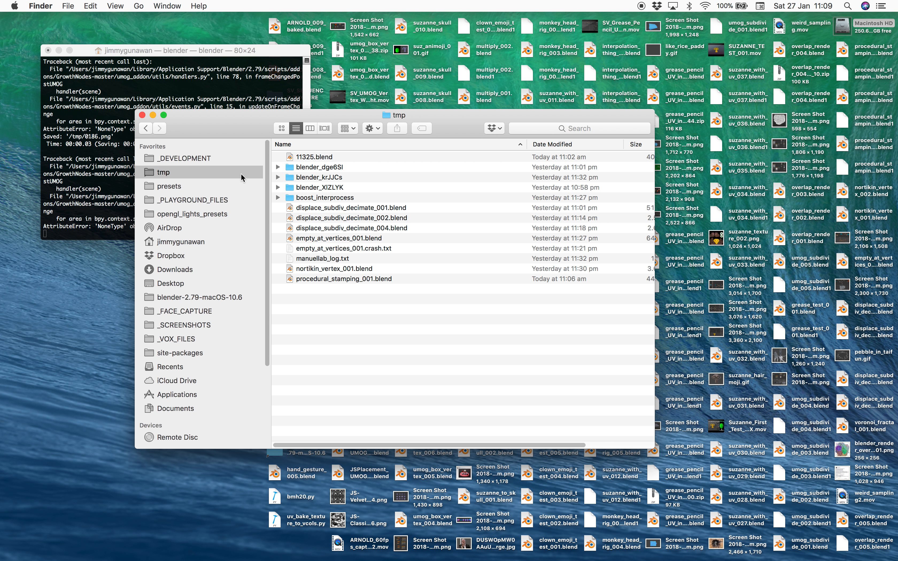
pyautogui.click(202, 185)
pyautogui.click(203, 174)
# Step: Preview the newly rendered images from 0004.png through 0013.png and move the preview closer to the file list
pyautogui.click(311, 187)
pyautogui.press('space')
pyautogui.press('Down')
pyautogui.press('Down')
pyautogui.press('Down')
pyautogui.press('Down')
pyautogui.press('Down')
pyautogui.press('Down')
pyautogui.press('Down')
pyautogui.press('Down')
pyautogui.press('Down')
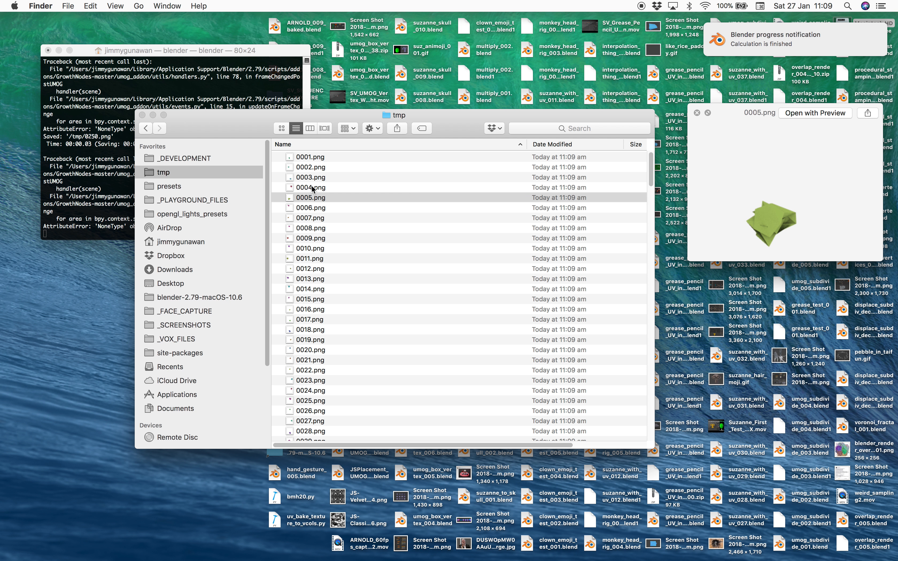
pyautogui.moveTo(750, 109); pyautogui.dragTo(642, 101)
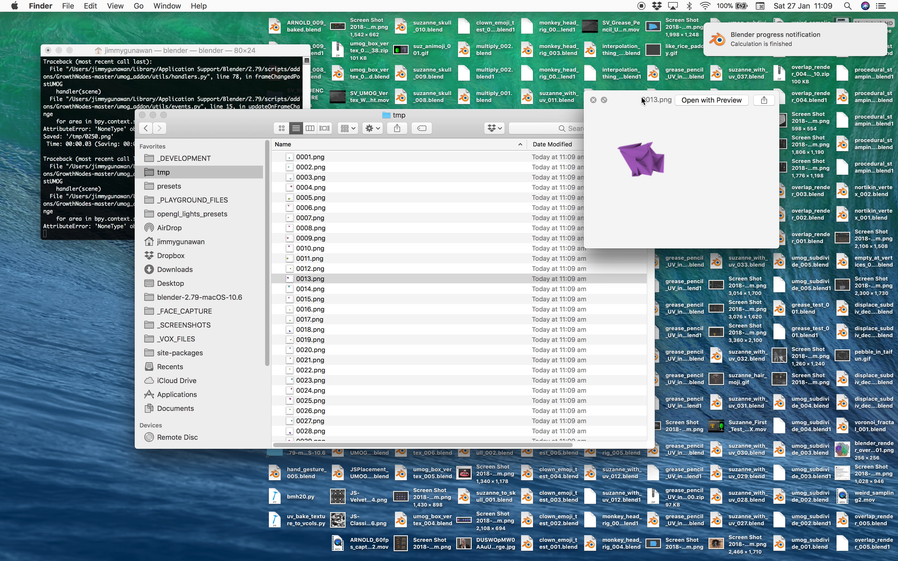
# Step: Return to Blender, close the render view and enable Use Nodes for the scene's compositing node tree
pyautogui.click(735, 38)
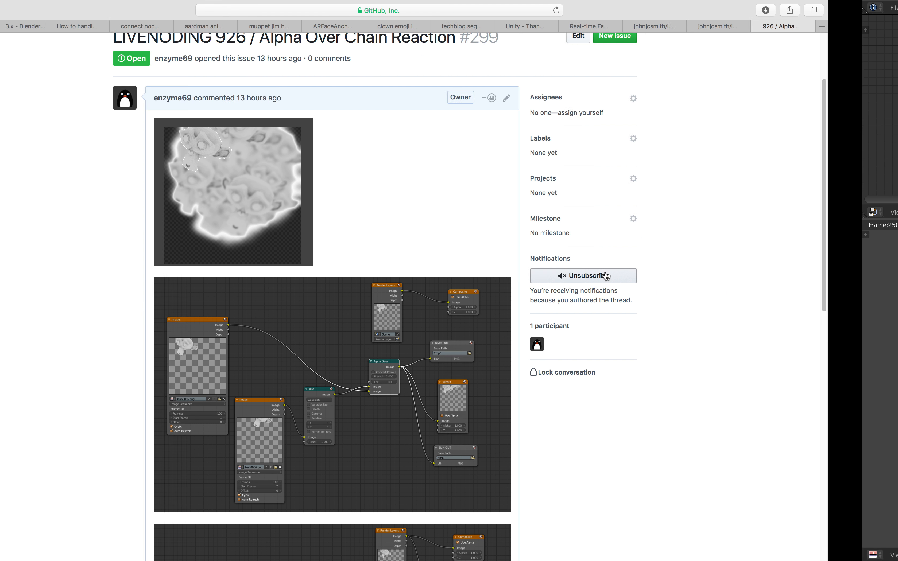
pyautogui.press('Escape')
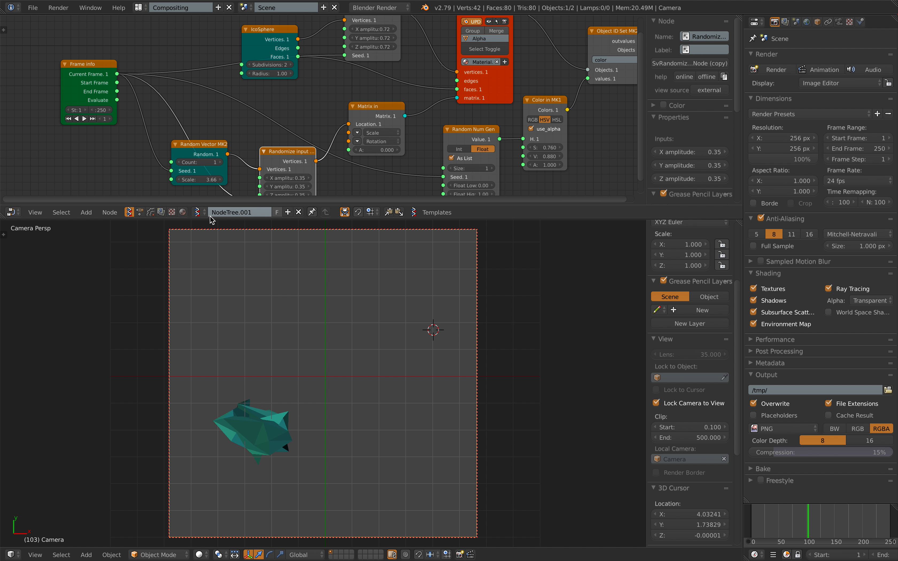
pyautogui.moveTo(213, 220); pyautogui.dragTo(213, 227)
pyautogui.press('Home')
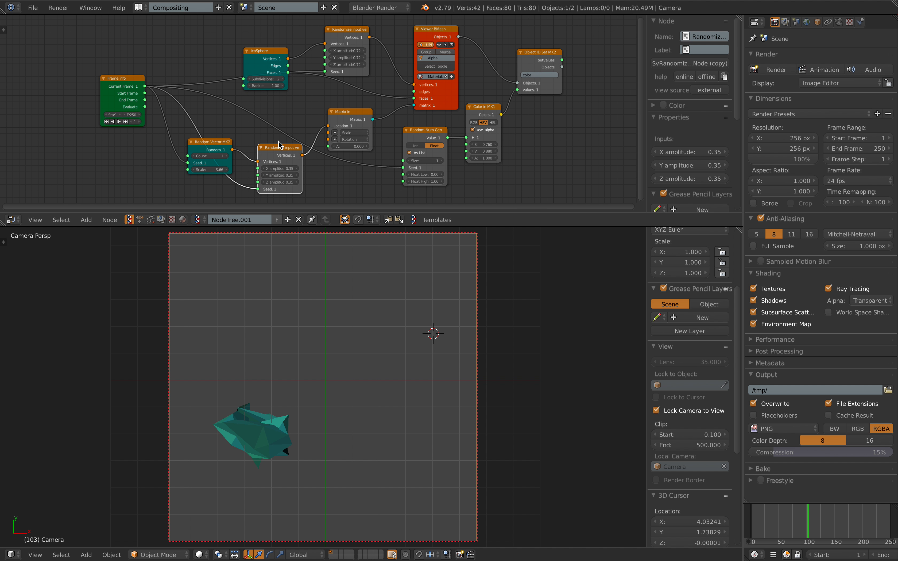
pyautogui.click(163, 219)
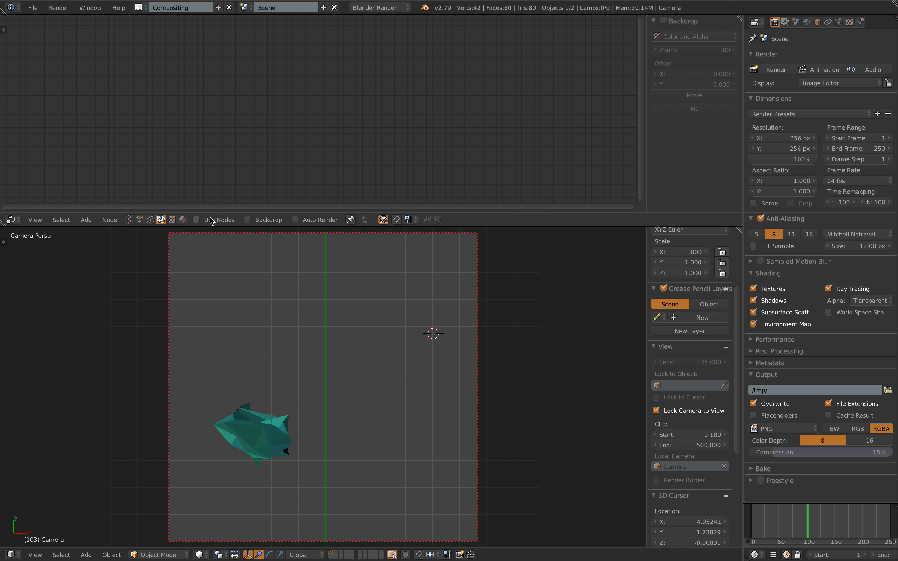
pyautogui.click(197, 220)
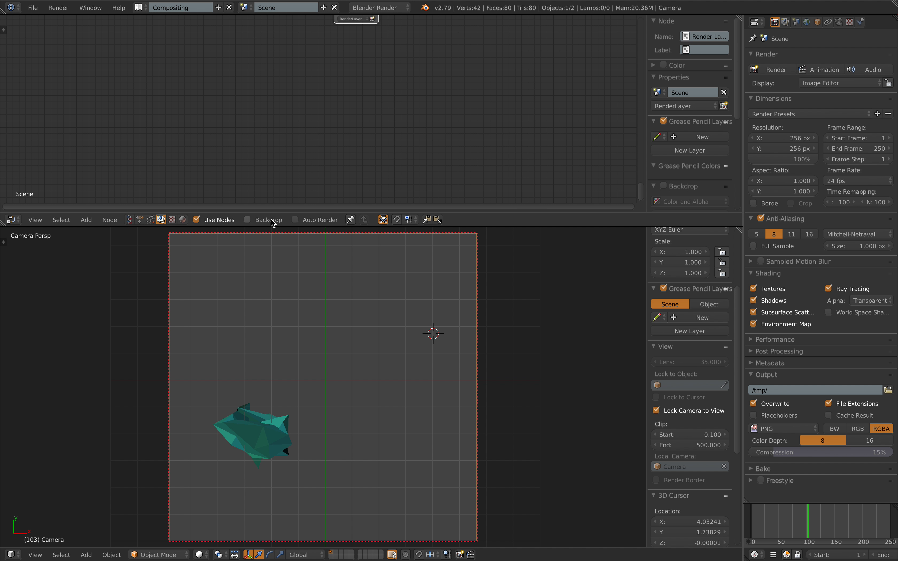
# Step: Enlarge the node editor and spread the Render Layers and Composite nodes far apart
pyautogui.moveTo(280, 227); pyautogui.dragTo(281, 260)
pyautogui.scroll(-2, 291, 126)
pyautogui.moveTo(324, 98); pyautogui.dragTo(237, 188, button='middle')
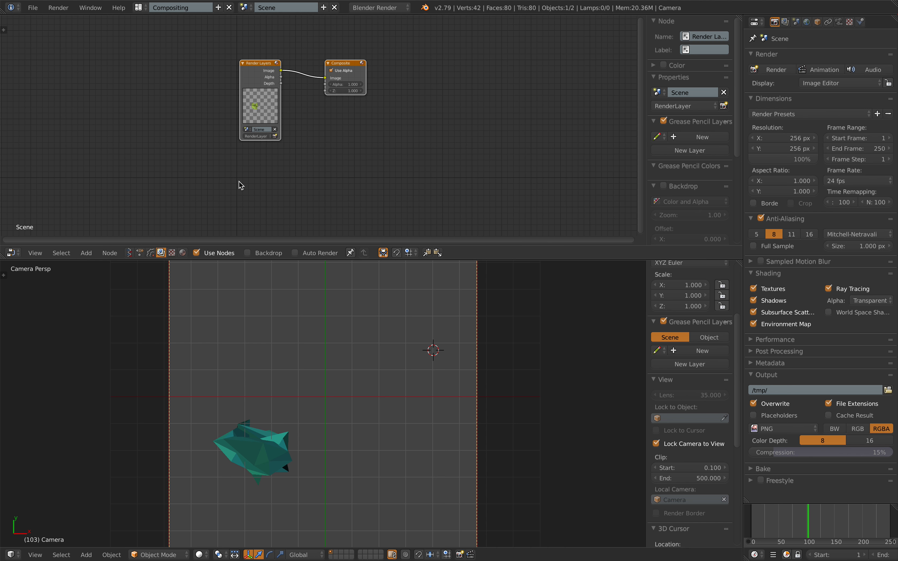
pyautogui.scroll(5, 236, 141)
pyautogui.moveTo(234, 120); pyautogui.dragTo(230, 158, button='middle')
pyautogui.scroll(1, 228, 130)
pyautogui.moveTo(224, 86); pyautogui.dragTo(185, 67)
pyautogui.moveTo(339, 76); pyautogui.dragTo(403, 81)
pyautogui.hotkey('ctrl', 's')
pyautogui.click(351, 79)
pyautogui.moveTo(481, 120); pyautogui.dragTo(452, 98, button='middle')
pyautogui.hotkey('shift', 'a')
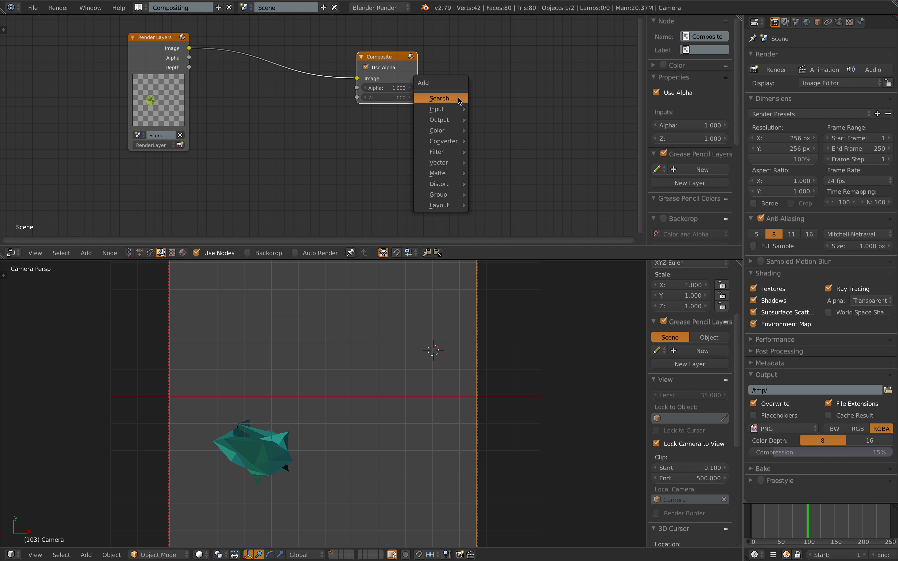
pyautogui.moveTo(454, 119)
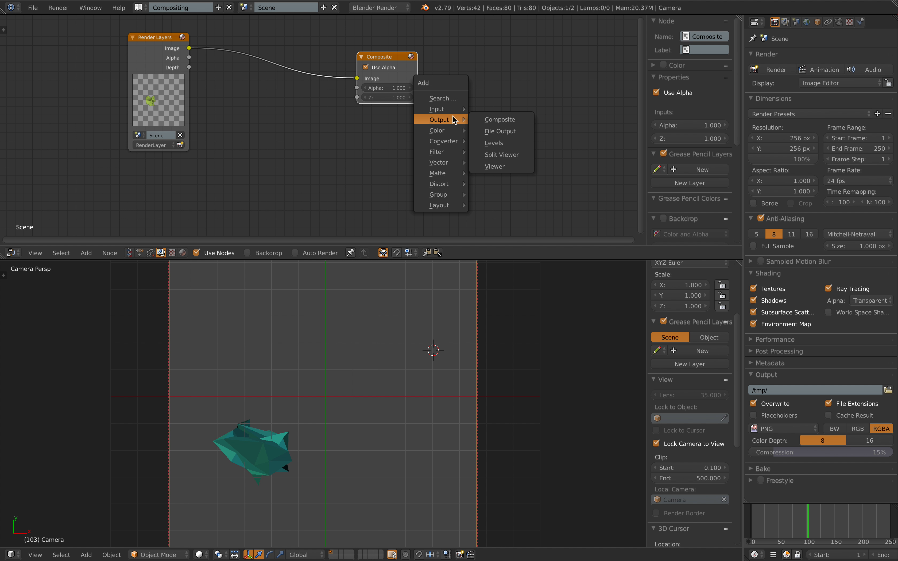
pyautogui.moveTo(386, 57); pyautogui.dragTo(450, 41)
# Step: Add a File Output node below the Composite node
pyautogui.hotkey('shift', 'a')
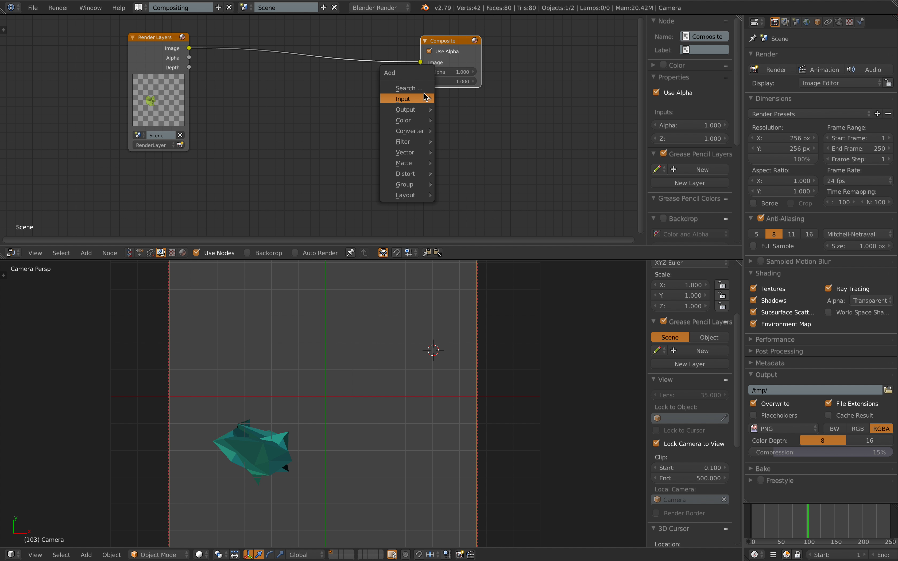
pyautogui.click(419, 88)
pyautogui.write('file')
pyautogui.press('Return')
pyautogui.click(427, 122)
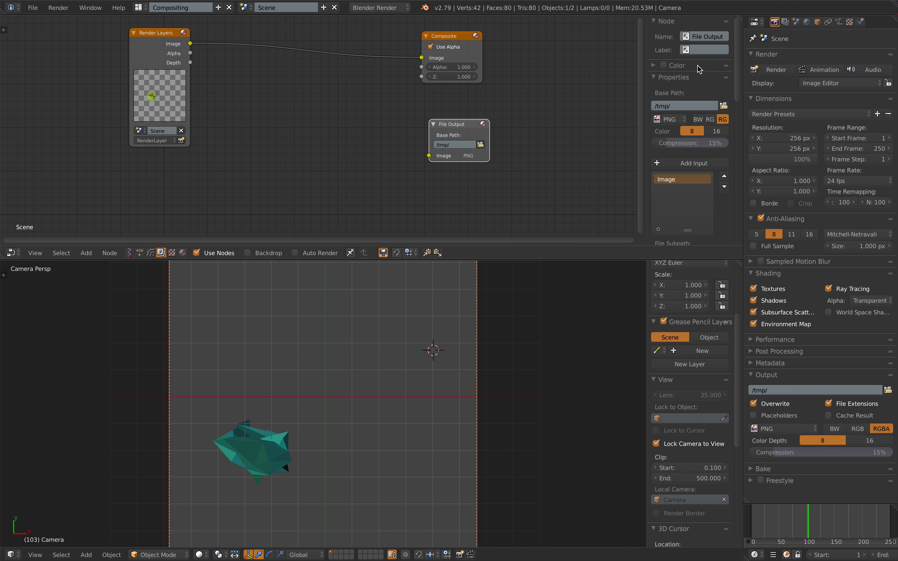
# Step: Rename the File Output node's input BLAH and connect the Render Layers Image output to it
pyautogui.doubleClick(666, 180)
pyautogui.write('BLAH')
pyautogui.press('Return')
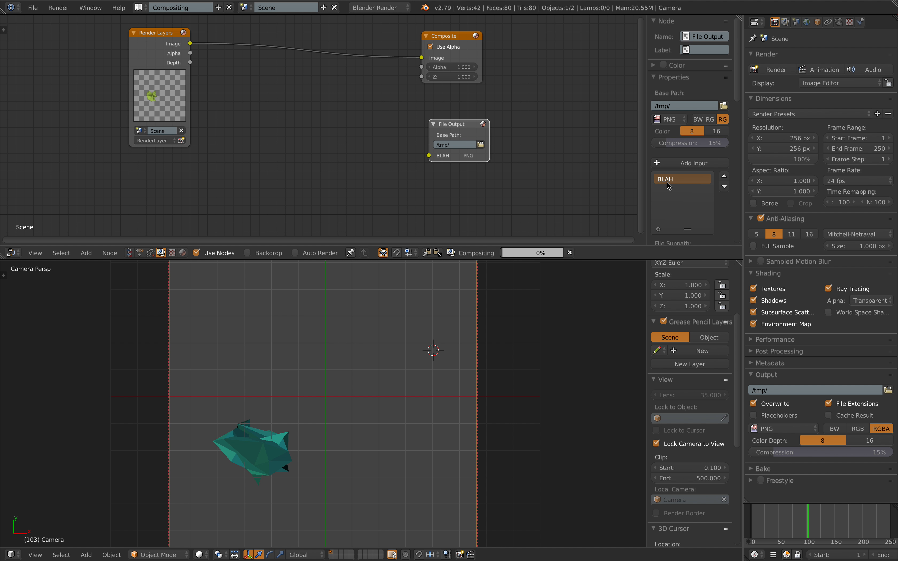
pyautogui.moveTo(190, 44); pyautogui.dragTo(435, 118)
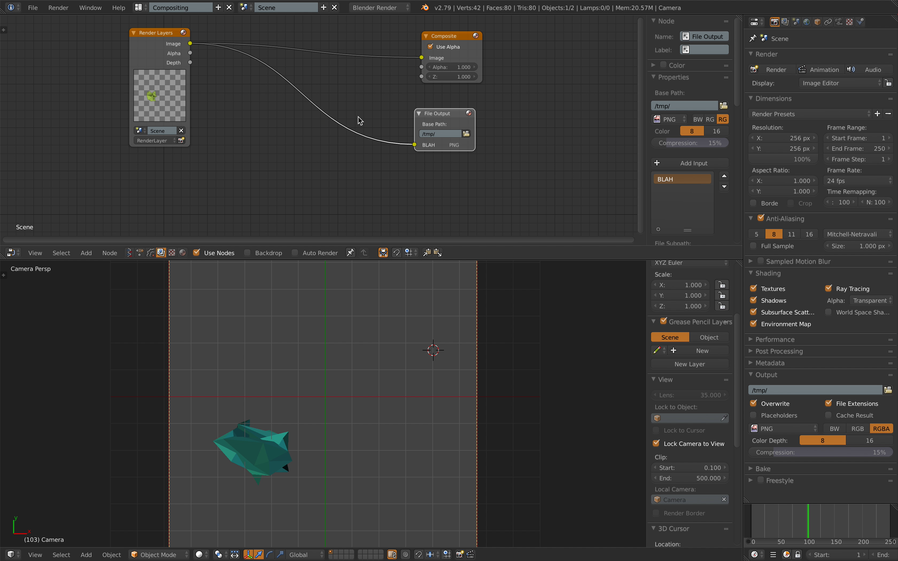
pyautogui.scroll(-1, 511, 139)
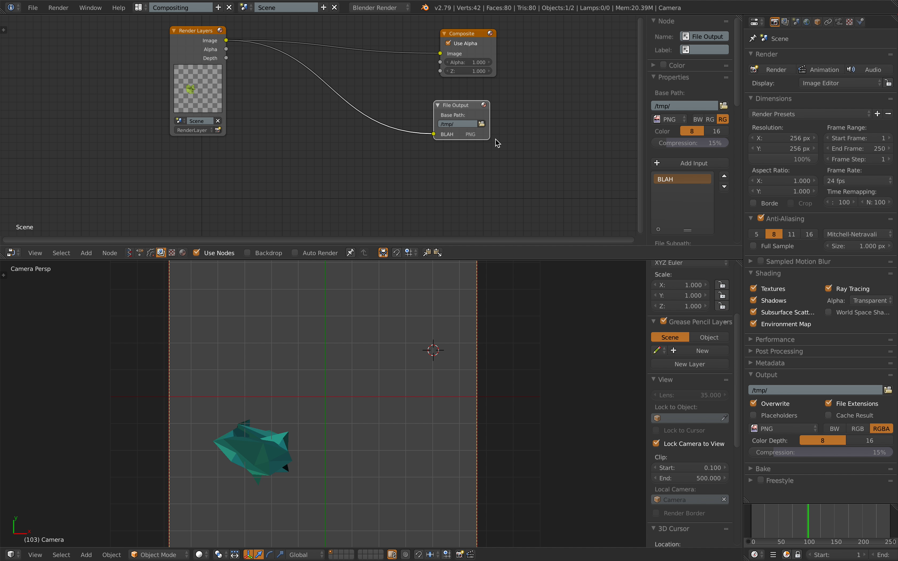
pyautogui.moveTo(499, 144); pyautogui.dragTo(508, 140, button='middle')
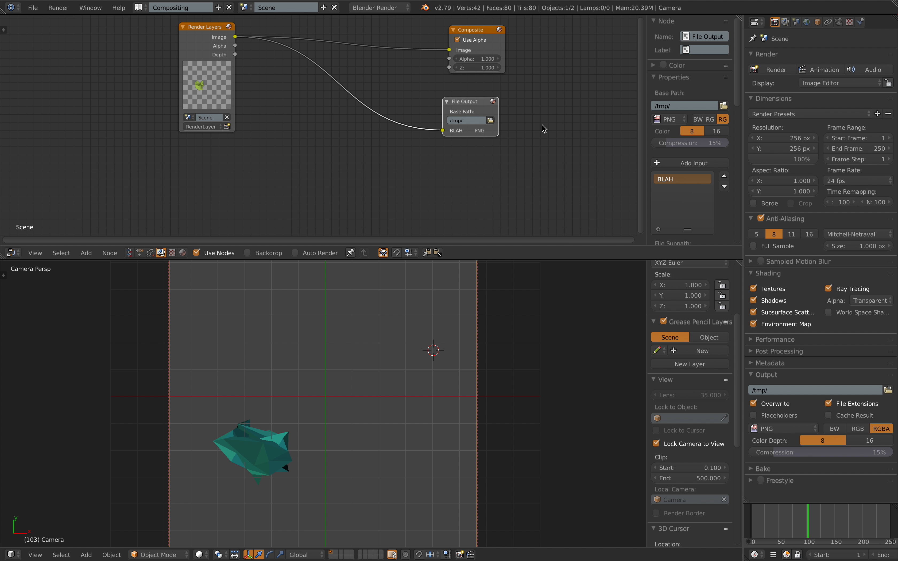
# Step: Start rendering the animation through the File Output node, cancel it and set the end frame to 50
pyautogui.click(776, 69)
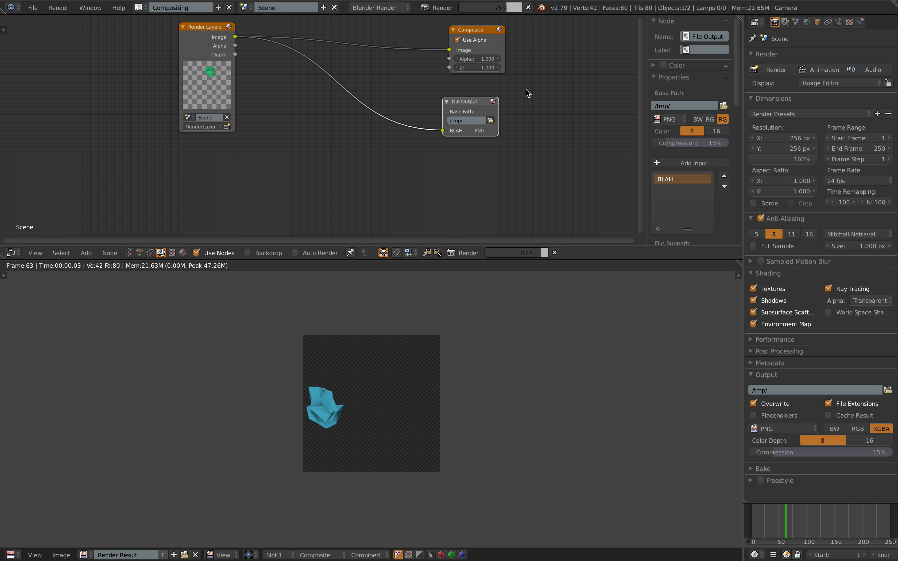
pyautogui.press('Escape')
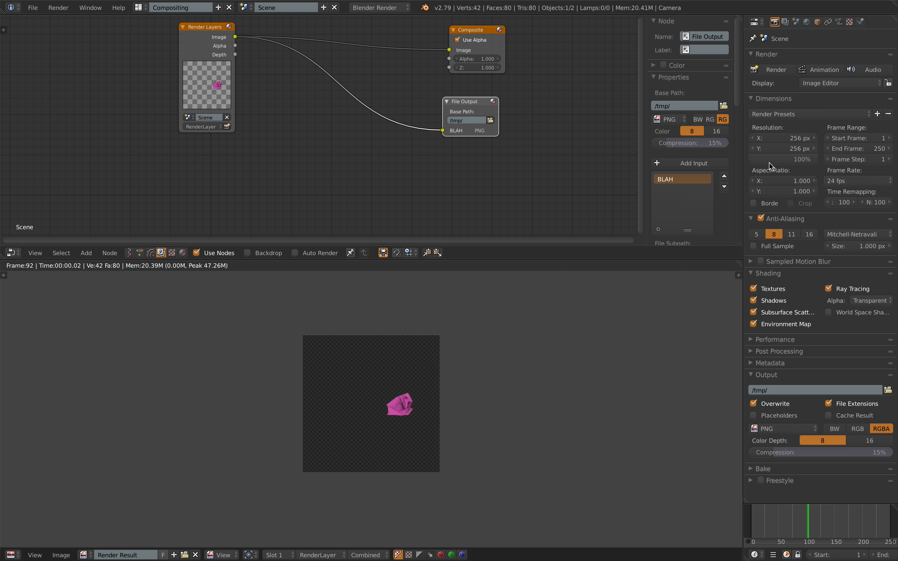
pyautogui.doubleClick(853, 149)
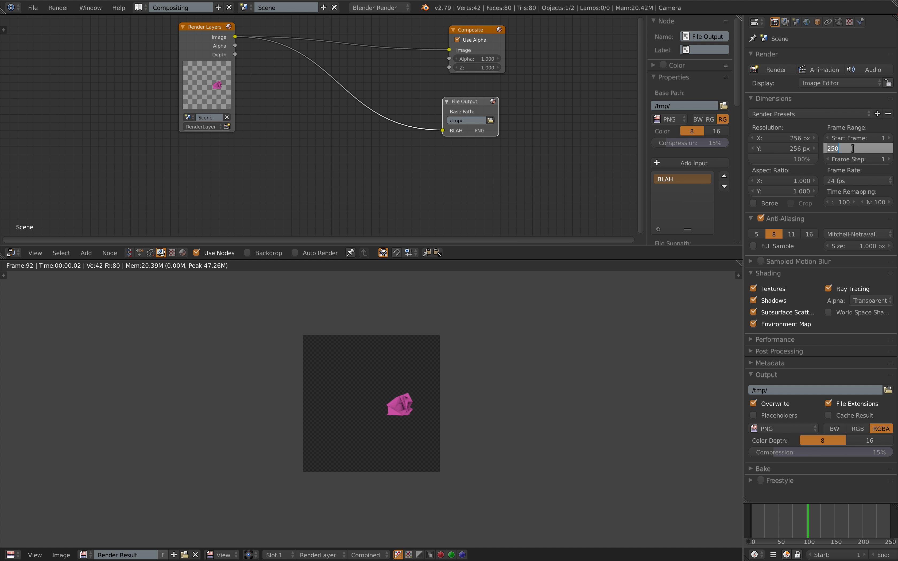
pyautogui.write('50')
pyautogui.press('Return')
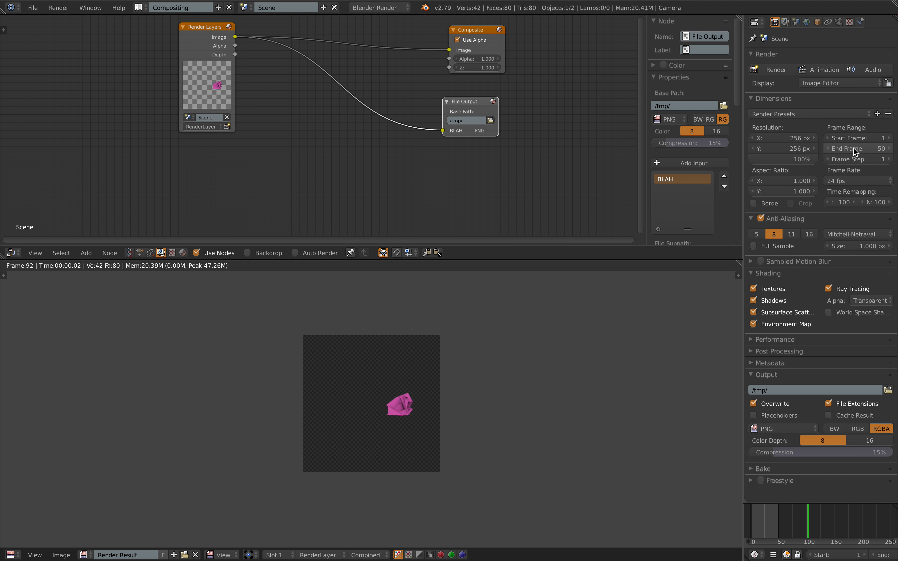
# Step: Switch to Finder and move all rendered files in the tmp folder to the Trash
pyautogui.hotkey('ctrl', 'Left')
pyautogui.hotkey('ctrl', 'Left')
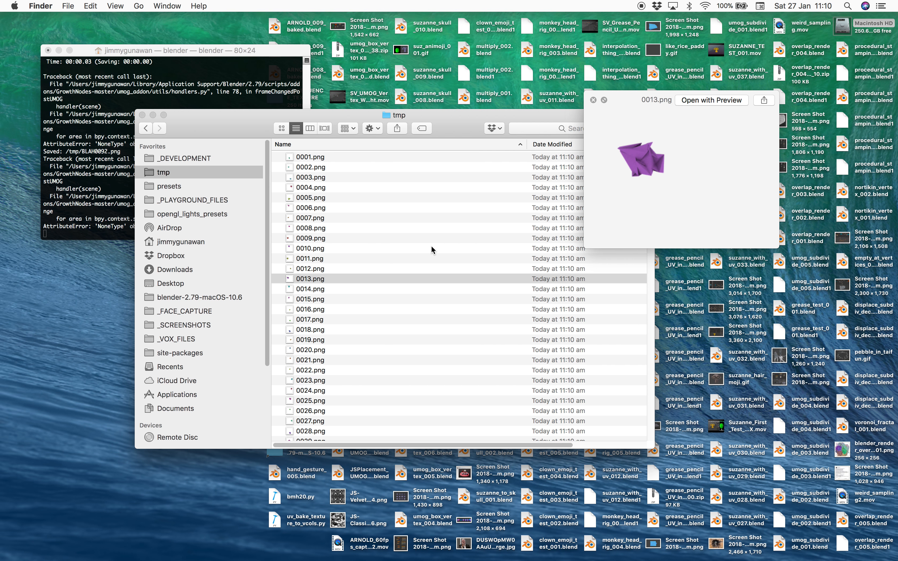
pyautogui.click(386, 221)
pyautogui.press('super+a')
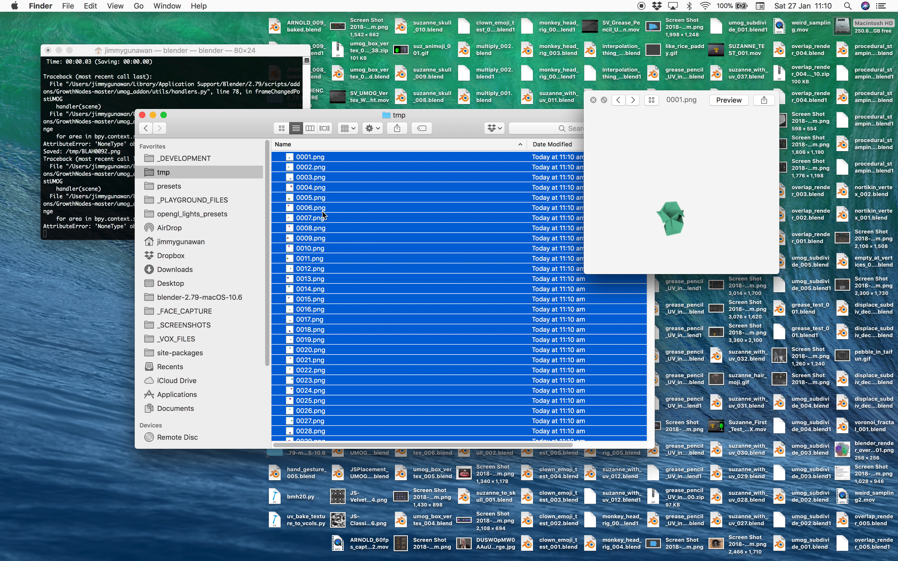
pyautogui.rightClick(323, 215)
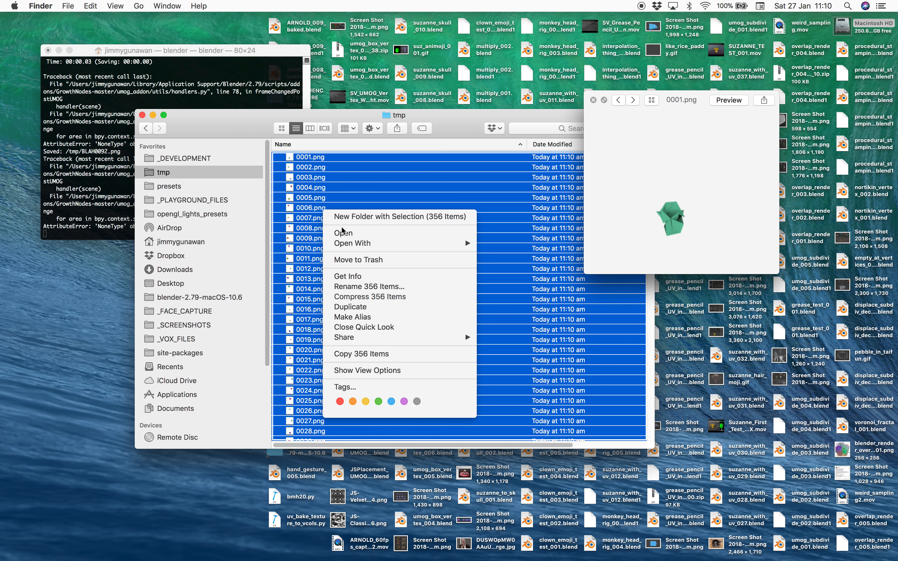
pyautogui.click(352, 259)
# Step: Switch back to Blender, shift the Render Layers node slightly and render the 50-frame animation
pyautogui.hotkey('ctrl', 'Right')
pyautogui.hotkey('ctrl', 'Right')
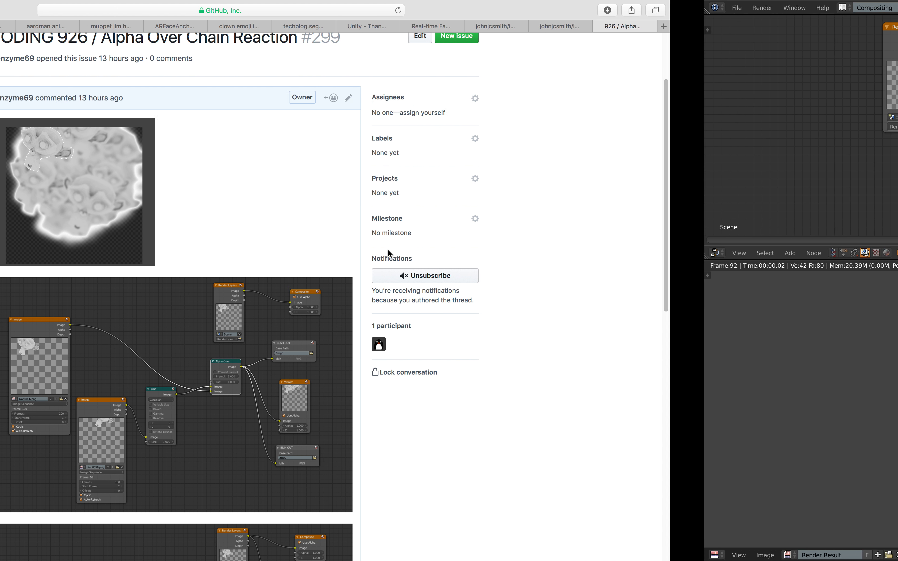
pyautogui.moveTo(210, 41); pyautogui.dragTo(239, 71)
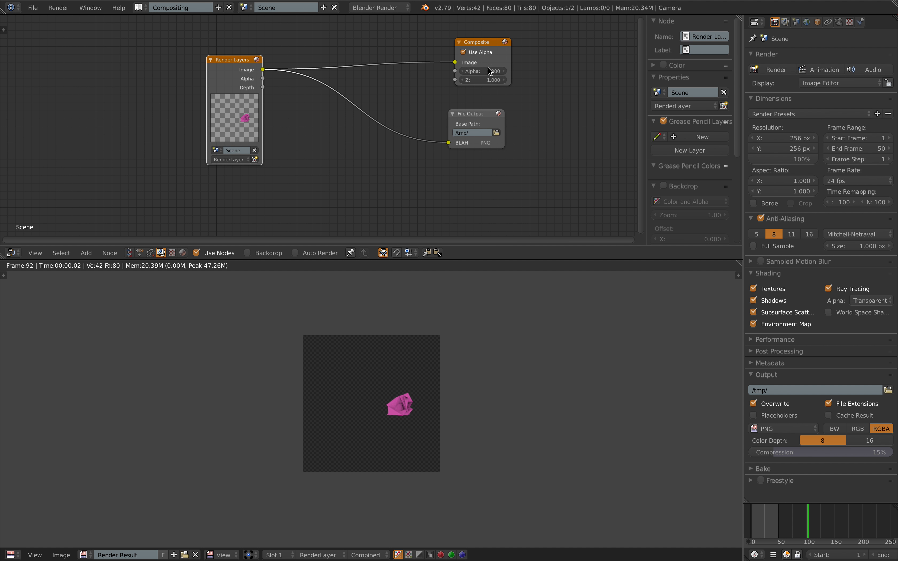
pyautogui.click(817, 70)
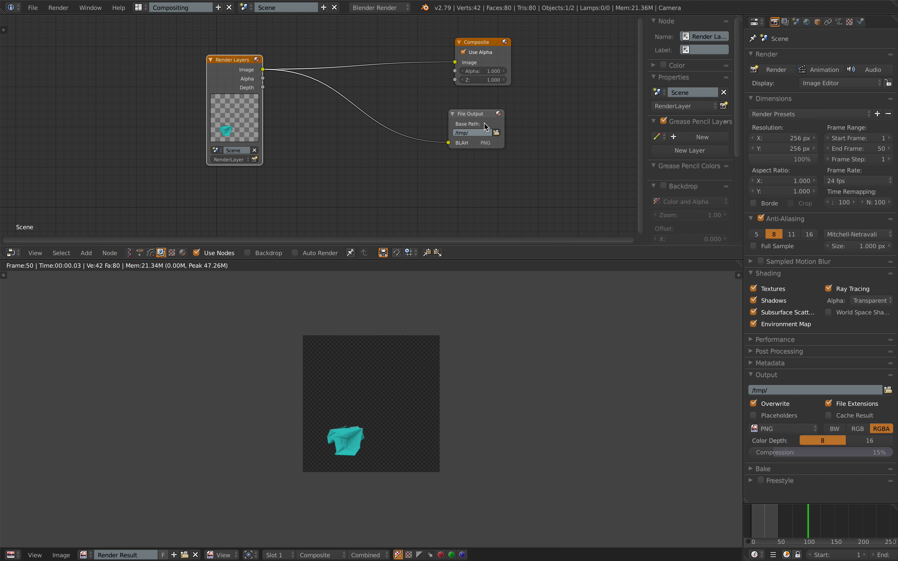
# Step: Switch to Finder and preview BLAH0017.png among the rendered frames in the tmp folder
pyautogui.hotkey('ctrl', 'Left')
pyautogui.hotkey('ctrl', 'Left')
pyautogui.scroll(-10, 358, 275)
pyautogui.click(331, 288)
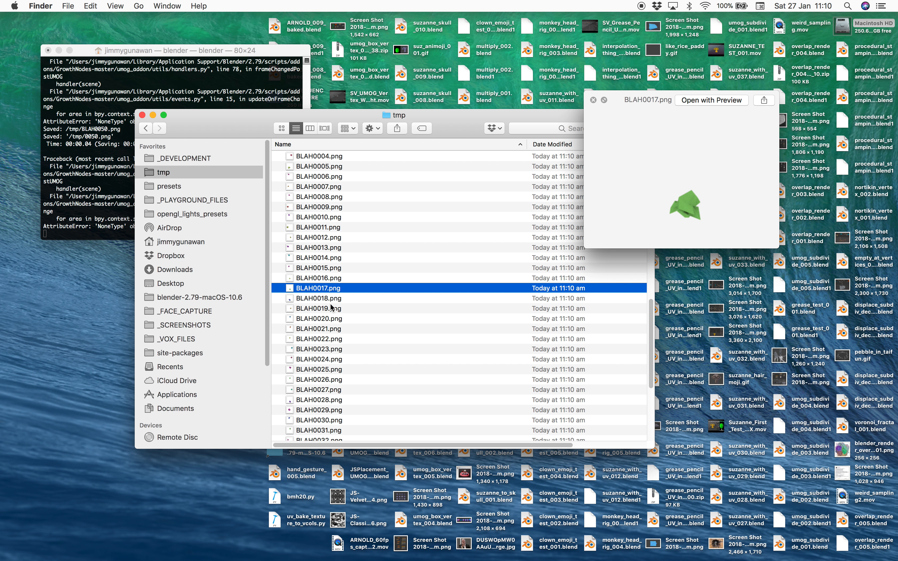
# Step: Switch back to Blender, disconnect the File Output node from Render Layers and move the two nodes further apart
pyautogui.hotkey('ctrl', 'Right')
pyautogui.hotkey('ctrl', 'Right')
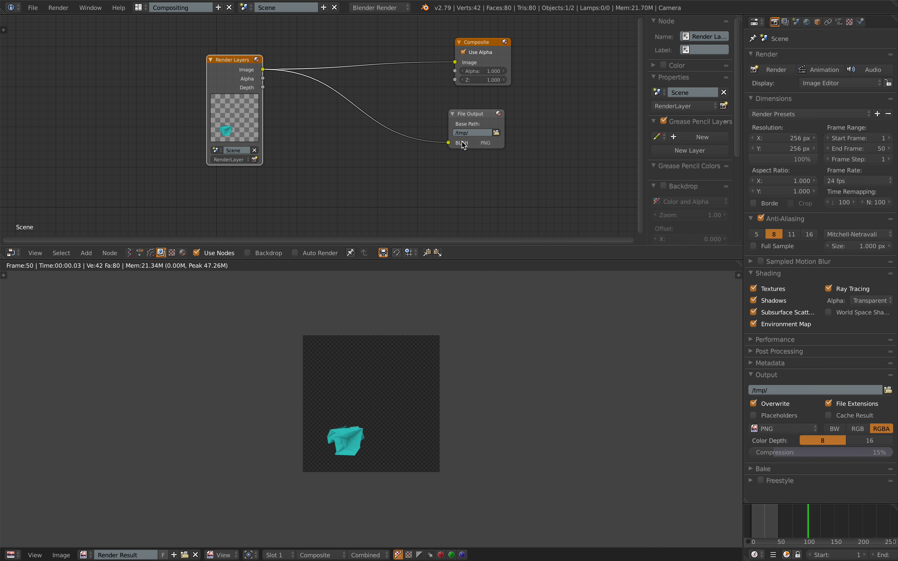
pyautogui.moveTo(449, 143); pyautogui.dragTo(415, 149)
pyautogui.moveTo(465, 122); pyautogui.dragTo(483, 128)
pyautogui.moveTo(235, 59); pyautogui.dragTo(204, 47)
# Step: Add an Image input node in the space between Render Layers and File Output
pyautogui.hotkey('shift', 'a')
pyautogui.click(271, 103)
pyautogui.write('file')
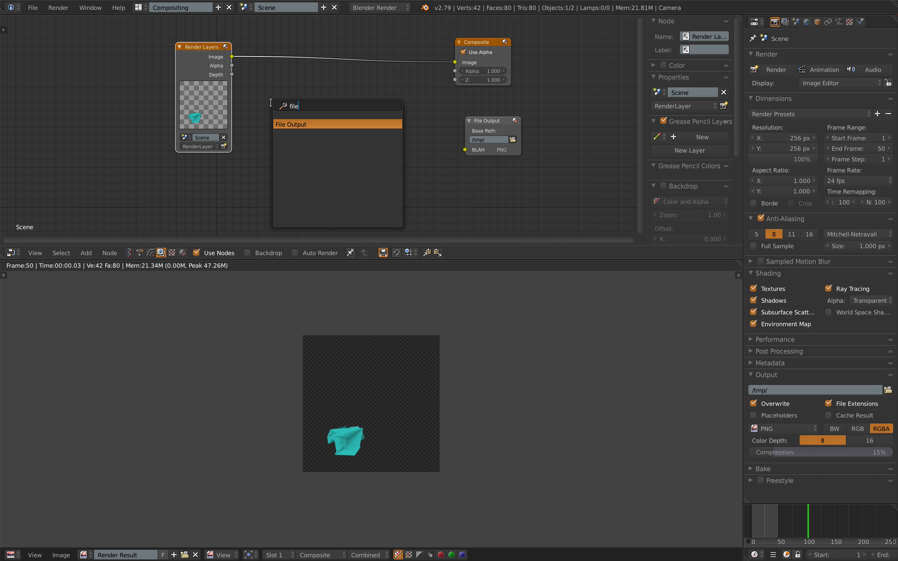
pyautogui.write('ima')
pyautogui.press('Down')
pyautogui.press('Return')
pyautogui.click(270, 102)
# Step: Load BLAH0001.png from the tmp folder into the new Image node
pyautogui.click(305, 189)
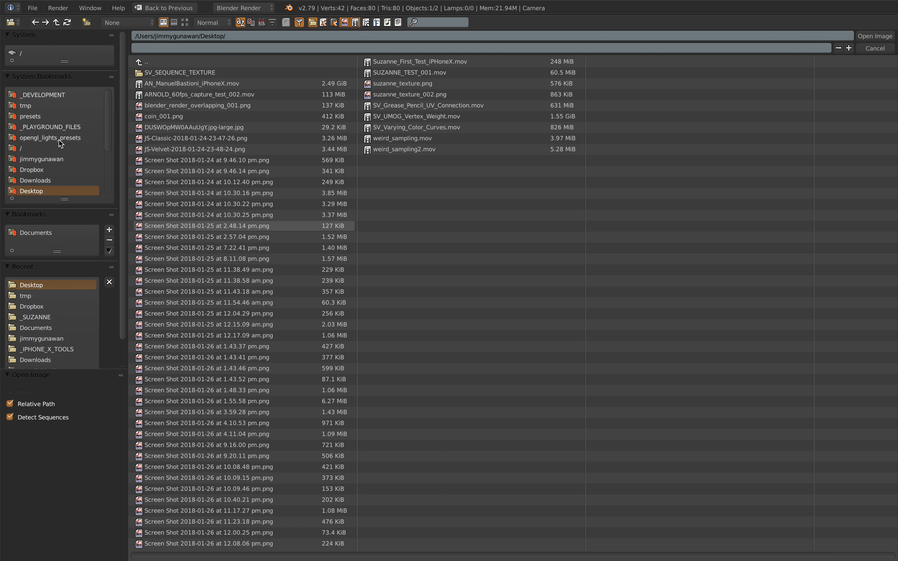
pyautogui.click(56, 107)
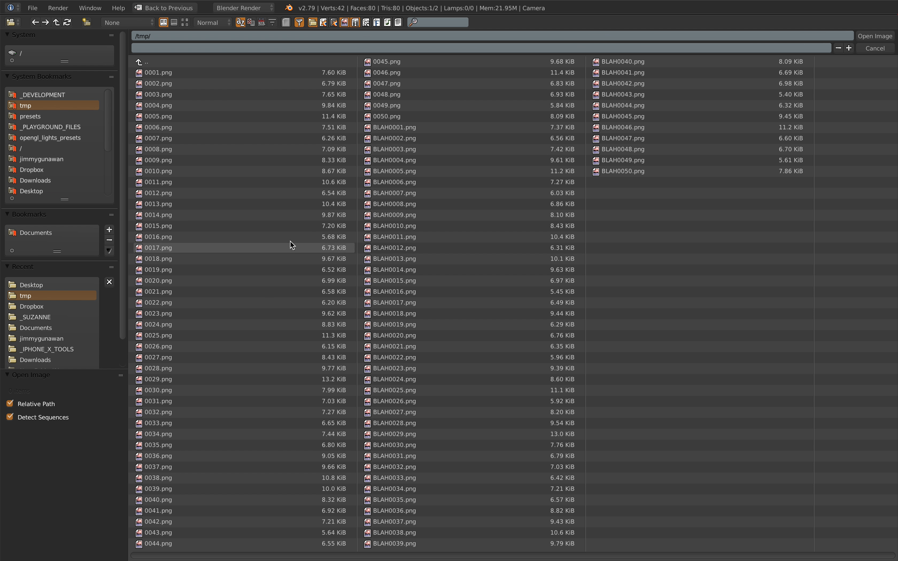
pyautogui.click(401, 126)
pyautogui.click(875, 36)
# Step: Set the Image node's source to Image Sequence with 50 frames
pyautogui.click(301, 213)
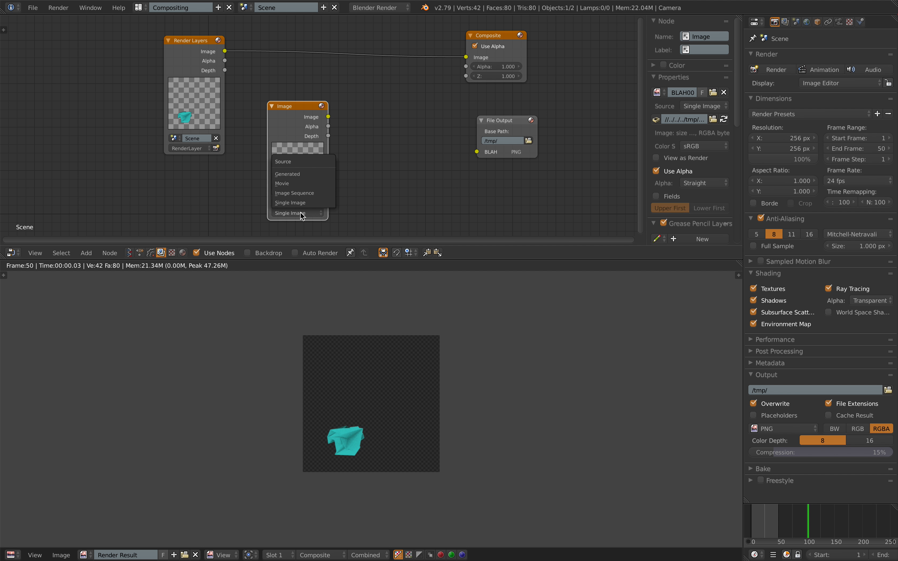
pyautogui.click(301, 194)
pyautogui.moveTo(408, 198); pyautogui.dragTo(414, 157, button='middle')
pyautogui.scroll(2, 414, 157)
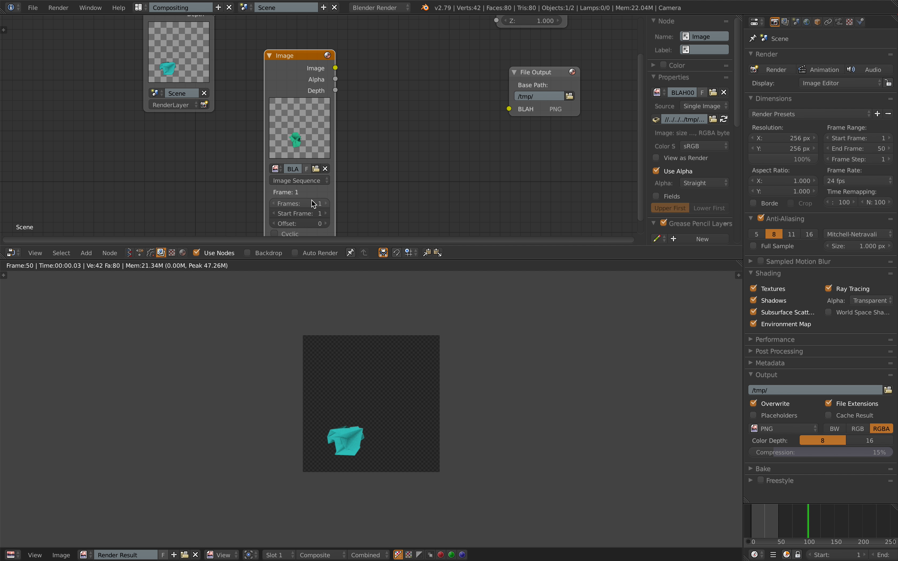
pyautogui.press('BackSpace')
pyautogui.write('50')
pyautogui.press('Return')
pyautogui.scroll(-2, 311, 200)
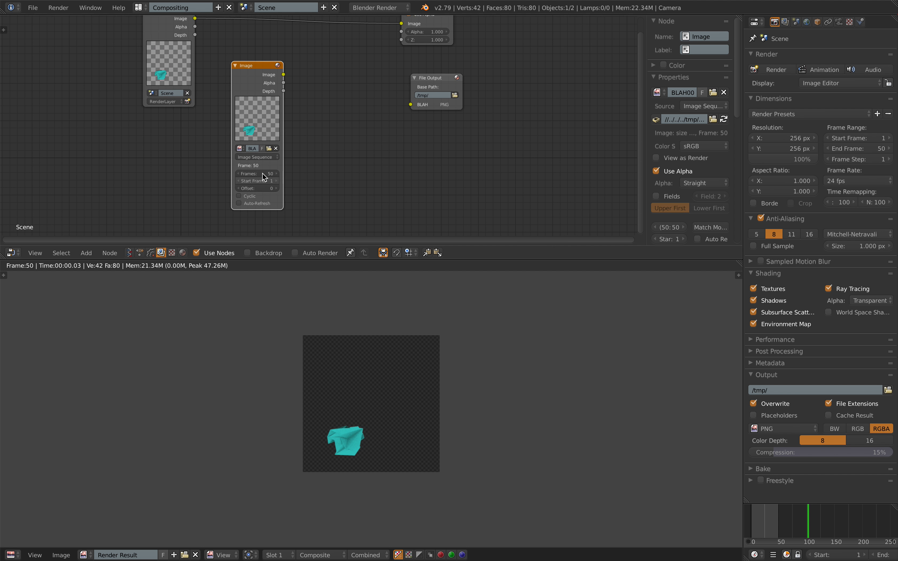
# Step: Enlarge the node editor and enable Cyclic and Auto-Refresh on the Image node
pyautogui.moveTo(245, 87); pyautogui.dragTo(204, 98)
pyautogui.moveTo(293, 258); pyautogui.dragTo(291, 310)
pyautogui.moveTo(207, 241); pyautogui.dragTo(246, 147, button='middle')
pyautogui.scroll(2, 246, 147)
pyautogui.click(245, 140)
pyautogui.click(246, 146)
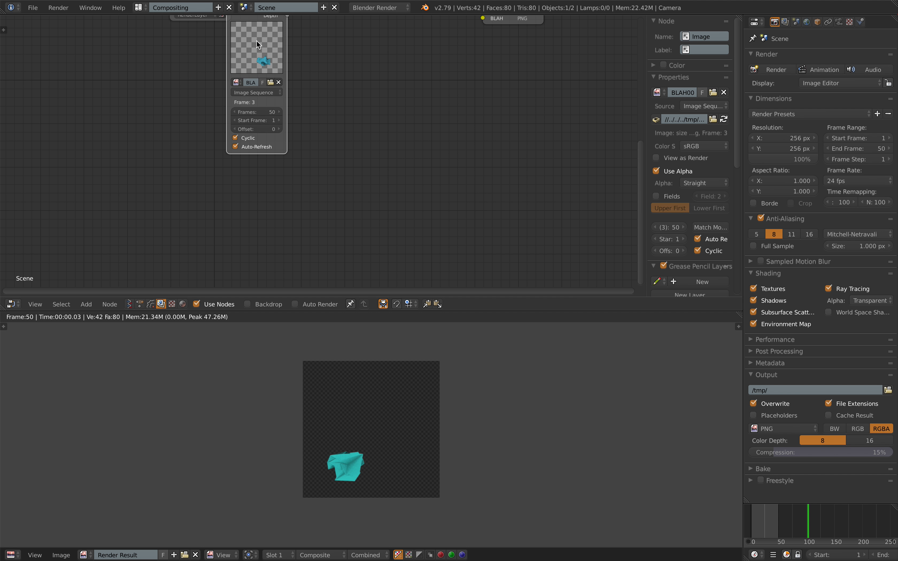
# Step: Move the image sequence node below Render Layers, duplicate it and set the copy's start frame to 2
pyautogui.moveTo(255, 38); pyautogui.dragTo(247, 70, button='middle')
pyautogui.moveTo(246, 25); pyautogui.dragTo(205, 81)
pyautogui.moveTo(257, 104); pyautogui.dragTo(221, 96, button='middle')
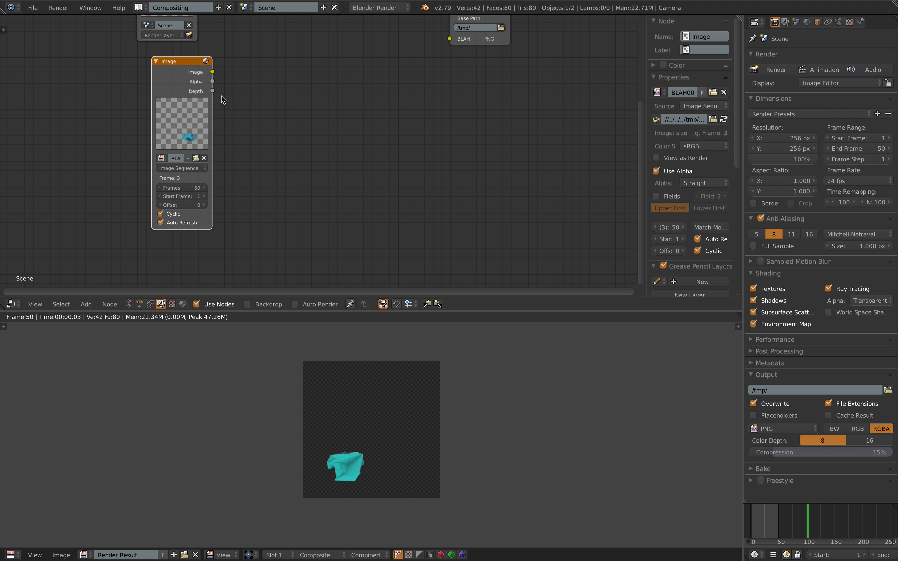
pyautogui.hotkey('shift', 'd')
pyautogui.click(275, 110)
pyautogui.scroll(3, 238, 88)
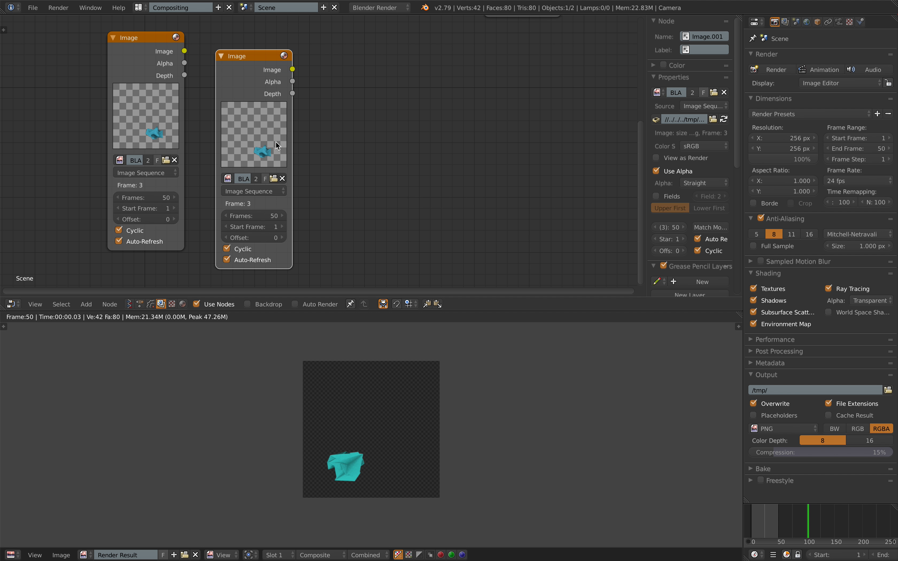
pyautogui.click(284, 228)
# Step: Place the duplicated Image node below the original and enlarge the node editor further
pyautogui.scroll(-3, 271, 116)
pyautogui.moveTo(267, 94); pyautogui.dragTo(269, 63, button='middle')
pyautogui.moveTo(268, 64); pyautogui.dragTo(175, 236)
pyautogui.moveTo(239, 366); pyautogui.dragTo(239, 369)
pyautogui.moveTo(272, 240); pyautogui.dragTo(260, 206, button='middle')
pyautogui.scroll(1, 261, 206)
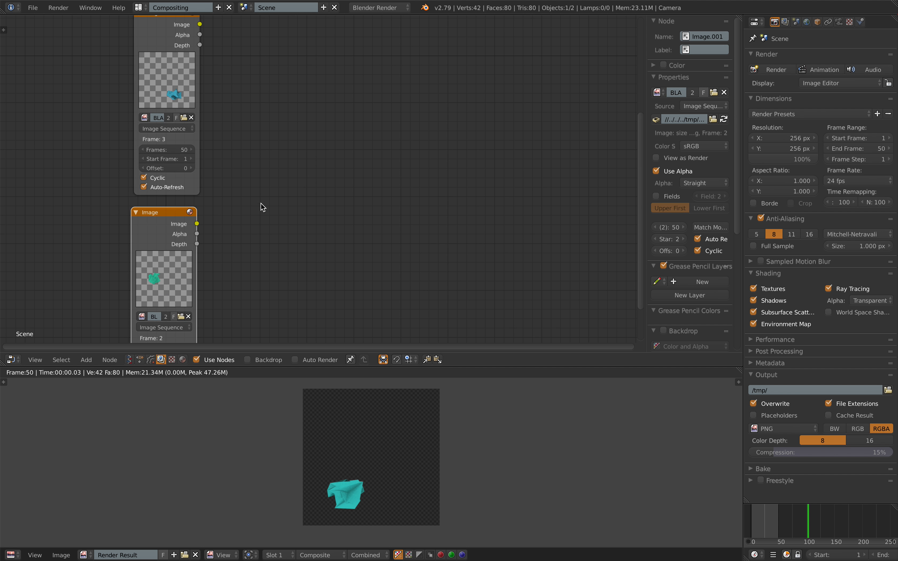
# Step: Add an Alpha Over node and connect the original Image node to its first image input and the duplicate to the second
pyautogui.moveTo(291, 165); pyautogui.dragTo(286, 169, button='middle')
pyautogui.hotkey('shift', 'a')
pyautogui.click(287, 169)
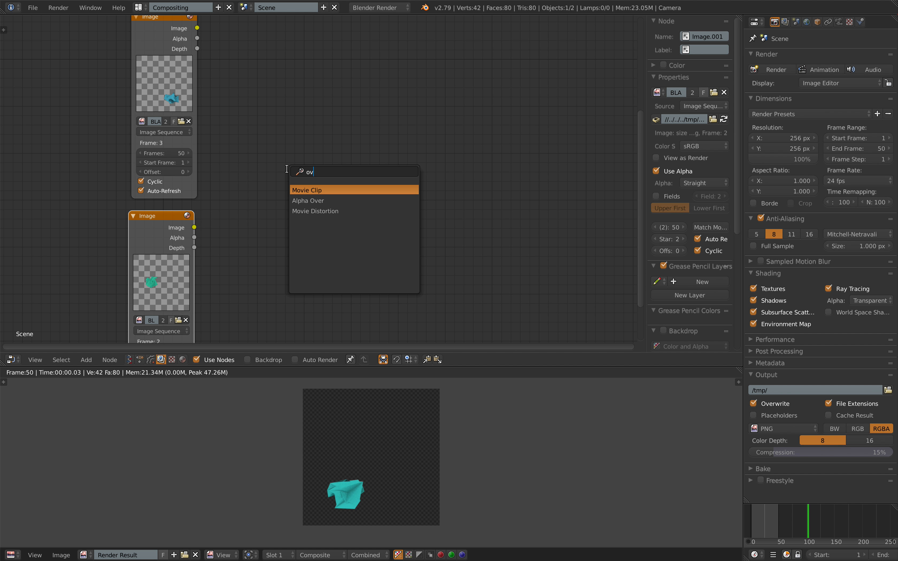
pyautogui.press('Return')
pyautogui.click(292, 147)
pyautogui.moveTo(197, 28); pyautogui.dragTo(295, 207)
pyautogui.moveTo(195, 227); pyautogui.dragTo(295, 216)
pyautogui.moveTo(311, 153); pyautogui.dragTo(293, 128)
# Step: Add a Viewer node and connect the Alpha Over output to it
pyautogui.hotkey('shift', 'a')
pyautogui.click(382, 123)
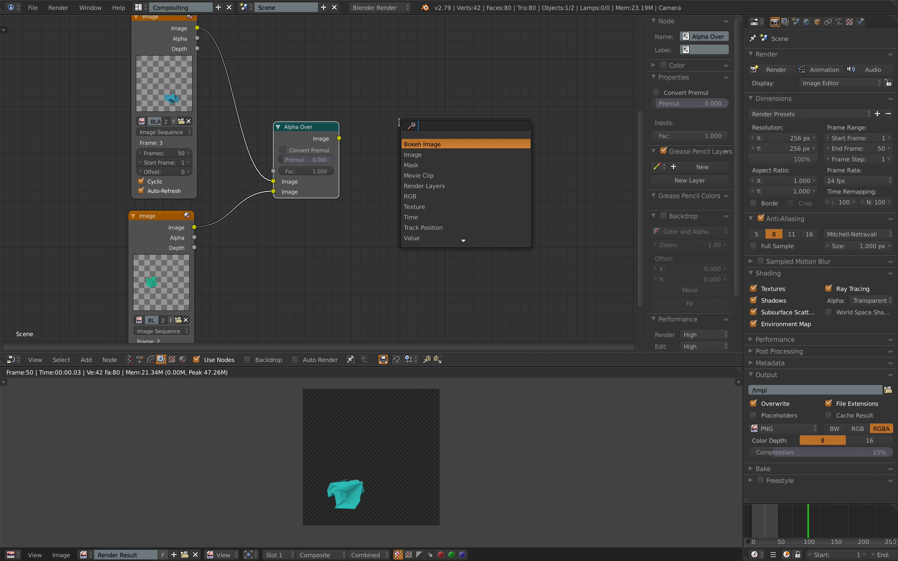
pyautogui.write('viewer')
pyautogui.press('Down')
pyautogui.press('Return')
pyautogui.click(401, 130)
pyautogui.moveTo(339, 139); pyautogui.dragTo(414, 159)
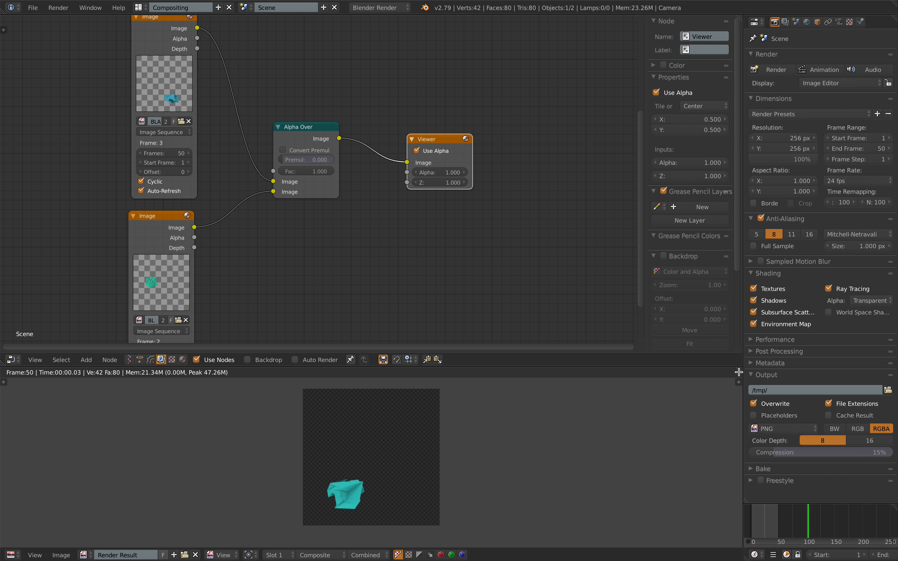
# Step: Split the image editor side by side and display the Viewer Node image in the new half
pyautogui.moveTo(738, 372); pyautogui.dragTo(415, 396)
pyautogui.click(429, 555)
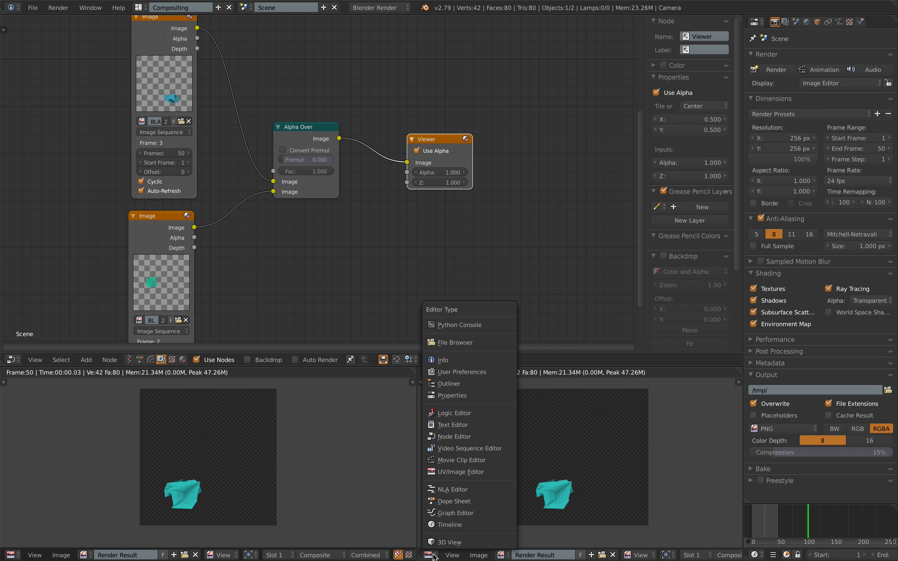
pyautogui.click(501, 555)
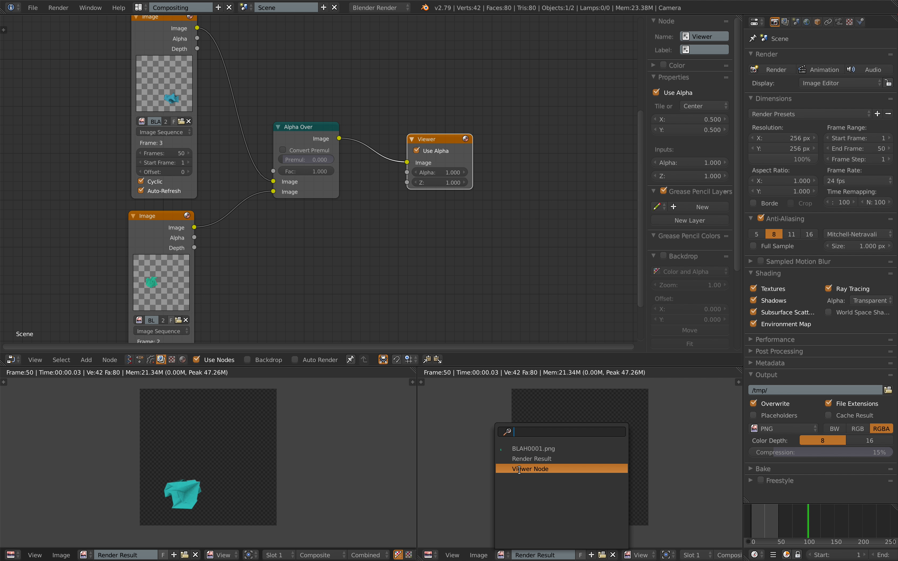
pyautogui.click(552, 463)
# Step: Scrub the timeline to frame 13 to check the overlaid sequences in the viewer
pyautogui.moveTo(779, 518); pyautogui.dragTo(764, 516)
pyautogui.moveTo(528, 291); pyautogui.dragTo(546, 305, button='middle')
pyautogui.moveTo(754, 512); pyautogui.dragTo(759, 514)
# Step: Stack the two Image nodes closely in a column beneath Render Layers
pyautogui.moveTo(357, 170); pyautogui.dragTo(384, 202, button='middle')
pyautogui.moveTo(207, 66); pyautogui.dragTo(184, 68)
pyautogui.moveTo(191, 279); pyautogui.dragTo(178, 266)
pyautogui.moveTo(231, 216); pyautogui.dragTo(172, 205, button='middle')
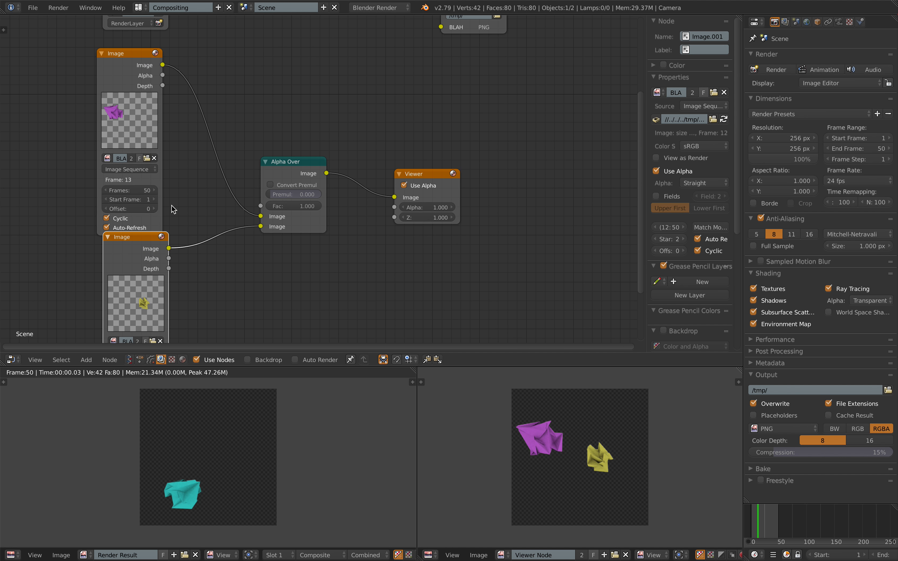
pyautogui.moveTo(139, 244); pyautogui.dragTo(131, 249)
# Step: Adjust the width of the lower Image node
pyautogui.moveTo(132, 312); pyautogui.dragTo(257, 185, button='middle')
pyautogui.scroll(6, 252, 223)
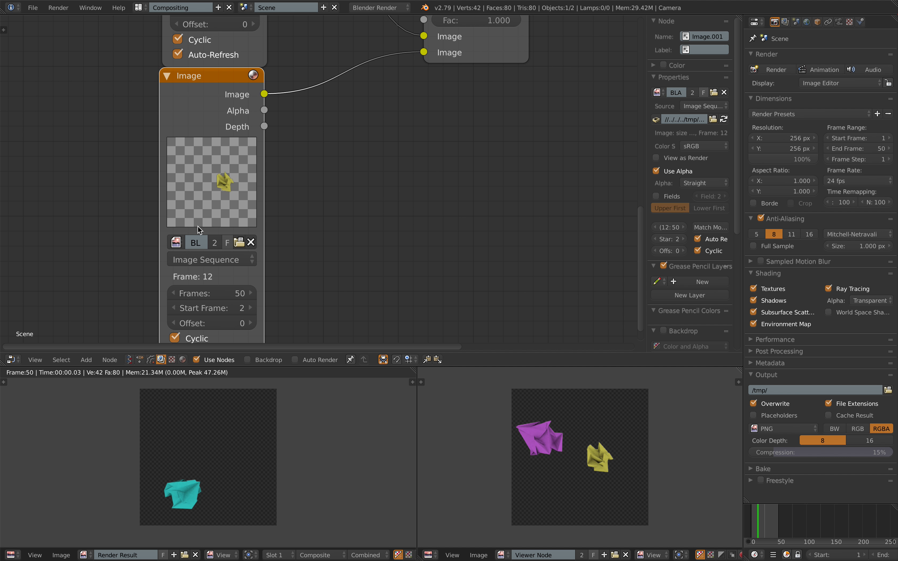
pyautogui.scroll(-1, 238, 253)
pyautogui.moveTo(174, 181); pyautogui.dragTo(149, 180)
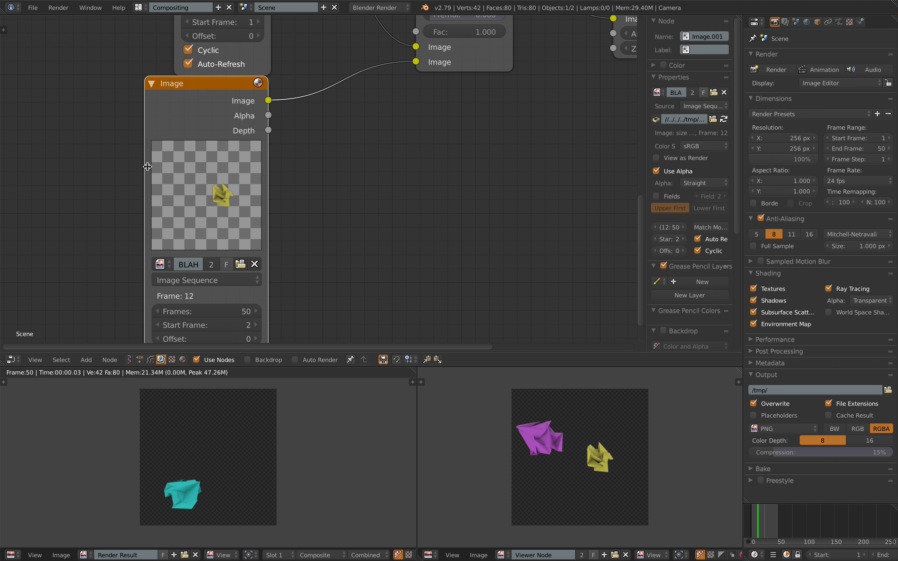
pyautogui.moveTo(149, 181); pyautogui.dragTo(155, 235, button='middle')
pyautogui.scroll(-1, 188, 154)
pyautogui.moveTo(172, 179); pyautogui.dragTo(190, 179)
pyautogui.scroll(-1, 280, 132)
# Step: Duplicate the File Output node and place the copy between the original and the Viewer node
pyautogui.moveTo(450, 108); pyautogui.dragTo(316, 169, button='middle')
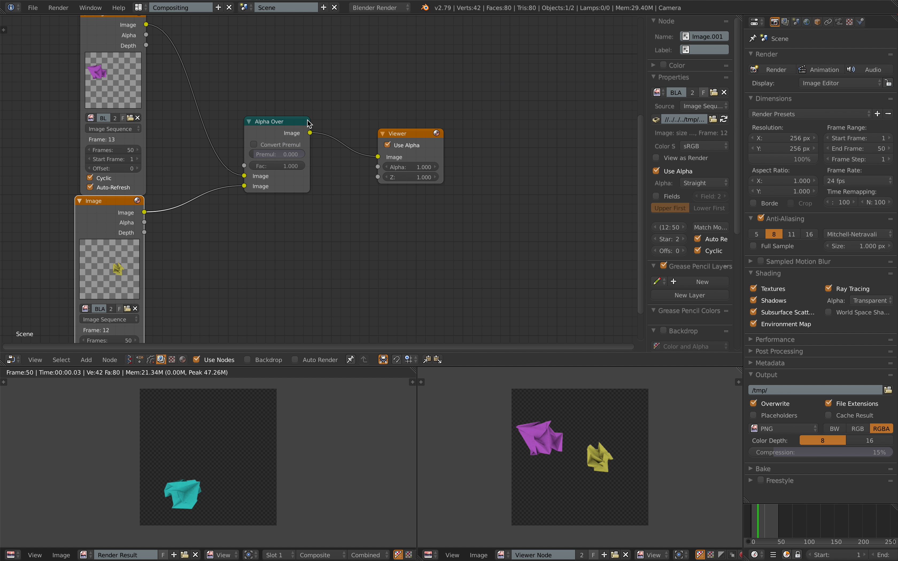
pyautogui.moveTo(424, 47); pyautogui.dragTo(395, 120, button='middle')
pyautogui.click(416, 61)
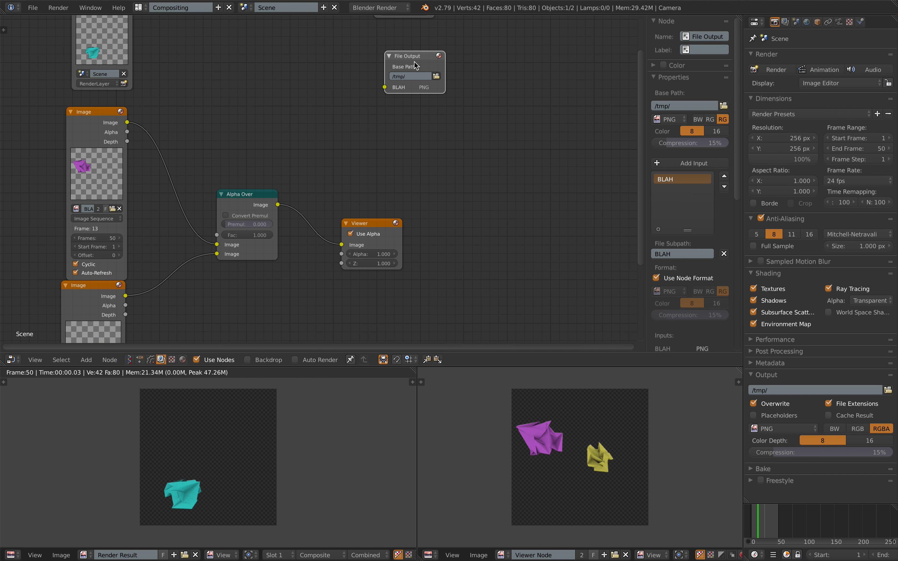
pyautogui.hotkey('shift', 'd')
pyautogui.click(411, 185)
pyautogui.moveTo(392, 157); pyautogui.dragTo(392, 132, button='middle')
pyautogui.moveTo(278, 212); pyautogui.dragTo(291, 171, button='middle')
pyautogui.moveTo(435, 127); pyautogui.dragTo(423, 177, button='middle')
pyautogui.moveTo(412, 167); pyautogui.dragTo(415, 129)
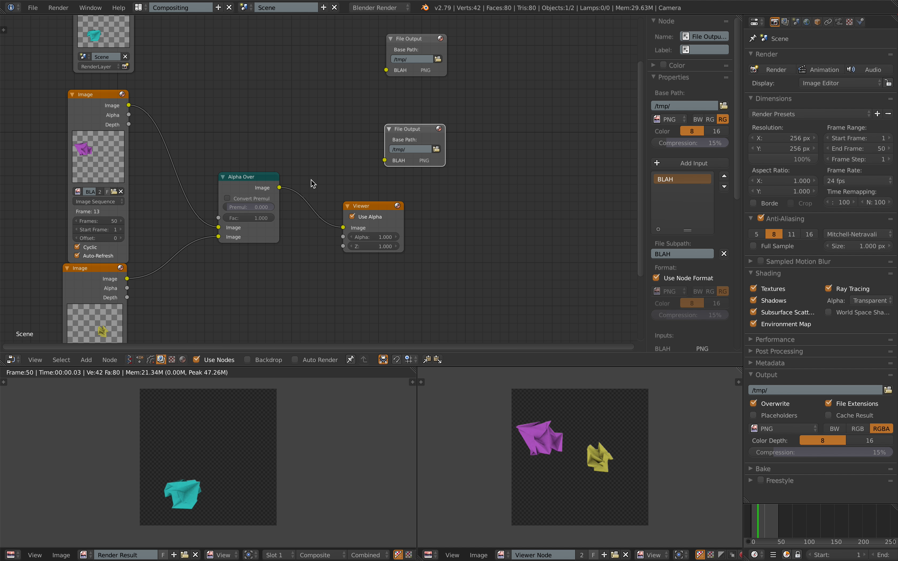
# Step: Connect the Alpha Over output to the duplicated File Output node and rename its input BLIH
pyautogui.moveTo(383, 162); pyautogui.dragTo(385, 160)
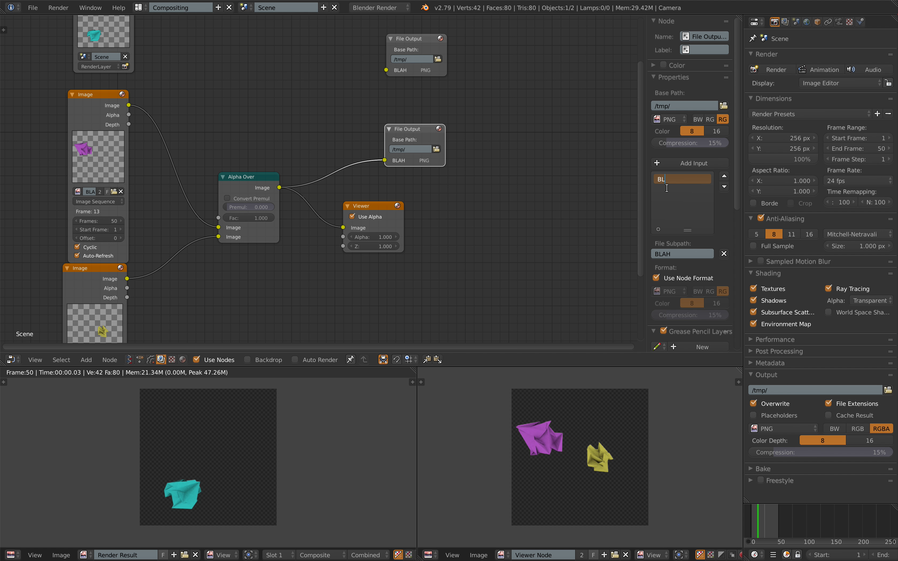
pyautogui.moveTo(462, 163); pyautogui.dragTo(441, 243, button='middle')
pyautogui.scroll(3, 441, 243)
# Step: Connect the Render Layers Image output to the BLAH File Output node
pyautogui.click(398, 106)
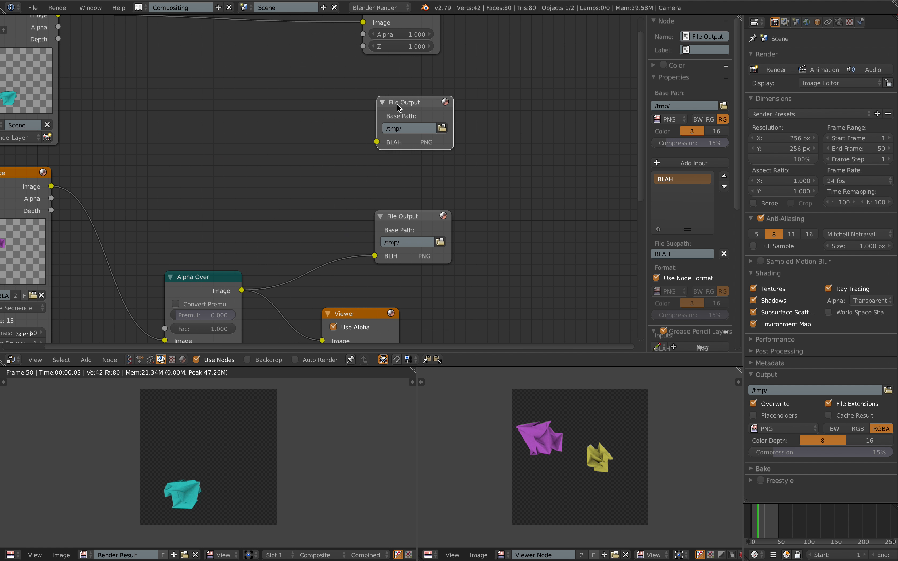
pyautogui.moveTo(366, 97); pyautogui.dragTo(379, 177, button='middle')
pyautogui.moveTo(72, 95); pyautogui.dragTo(390, 221)
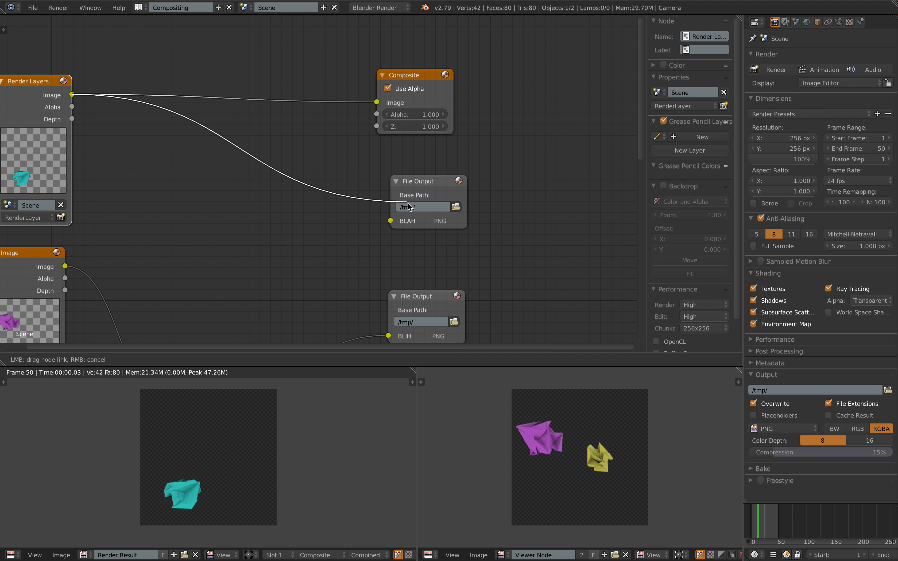
# Step: Move the Render Layers, Composite and BLAH File Output nodes closer together
pyautogui.moveTo(255, 179); pyautogui.dragTo(382, 170, button='middle')
pyautogui.moveTo(164, 76); pyautogui.dragTo(332, 95)
pyautogui.moveTo(441, 121); pyautogui.dragTo(350, 134, button='middle')
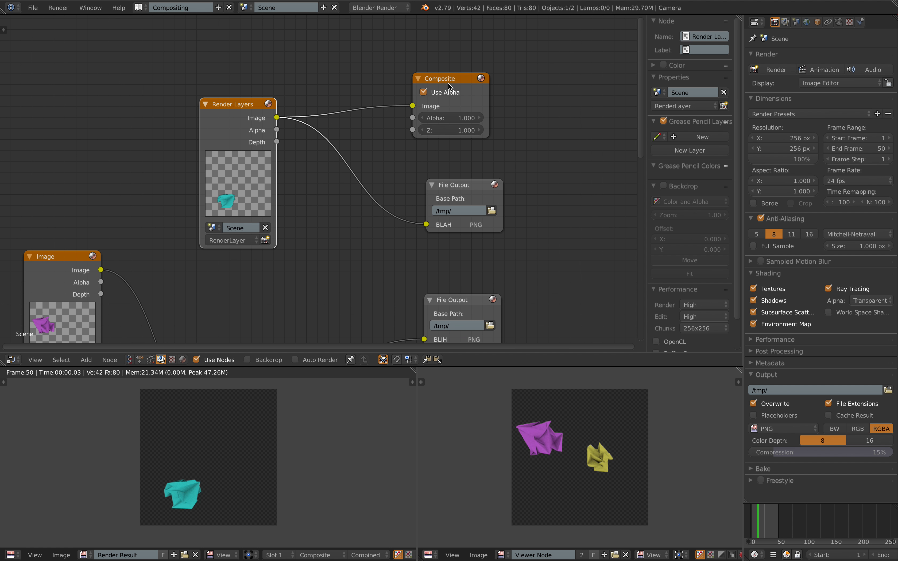
pyautogui.moveTo(462, 77); pyautogui.dragTo(432, 39)
pyautogui.moveTo(461, 183); pyautogui.dragTo(412, 151)
pyautogui.moveTo(386, 182); pyautogui.dragTo(391, 84, button='middle')
pyautogui.scroll(-1, 331, 141)
# Step: Relink the BLAH File Output node from Render Layers to Alpha Over and line up both File Output nodes above the Viewer
pyautogui.moveTo(375, 101); pyautogui.dragTo(345, 118)
pyautogui.moveTo(316, 144); pyautogui.dragTo(312, 121, button='middle')
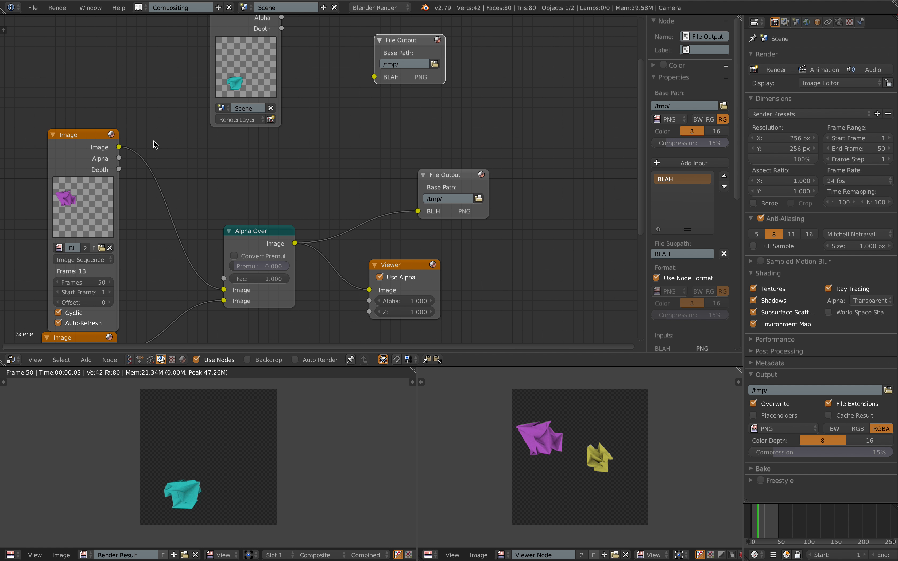
pyautogui.moveTo(268, 218); pyautogui.dragTo(254, 201, button='middle')
pyautogui.moveTo(254, 214); pyautogui.dragTo(363, 60)
pyautogui.moveTo(394, 64); pyautogui.dragTo(399, 115)
pyautogui.moveTo(435, 164); pyautogui.dragTo(385, 170)
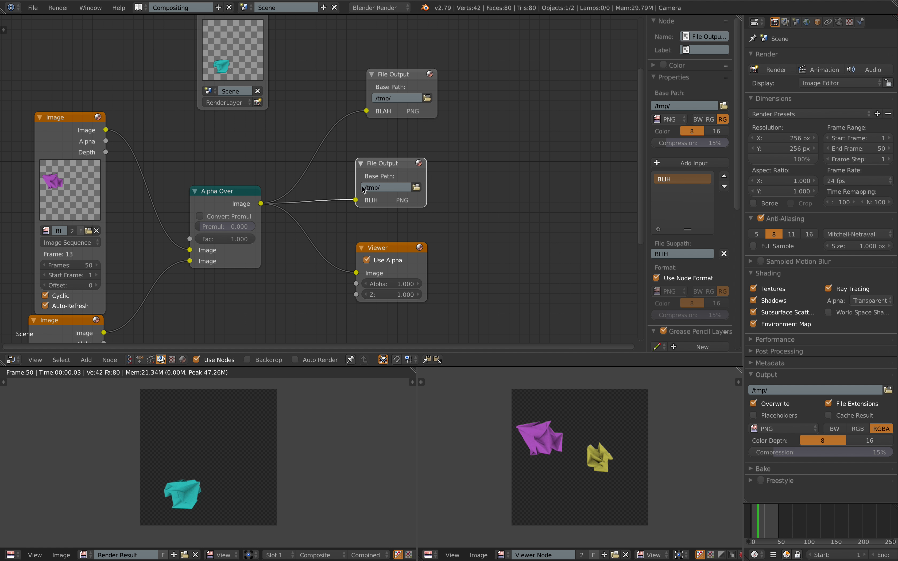
# Step: Nudge the BLIH File Output node and the Viewer node into place beside Alpha Over, and save the file
pyautogui.hotkey('ctrl', 's')
pyautogui.moveTo(479, 199); pyautogui.dragTo(452, 186, button='middle')
pyautogui.click(499, 180)
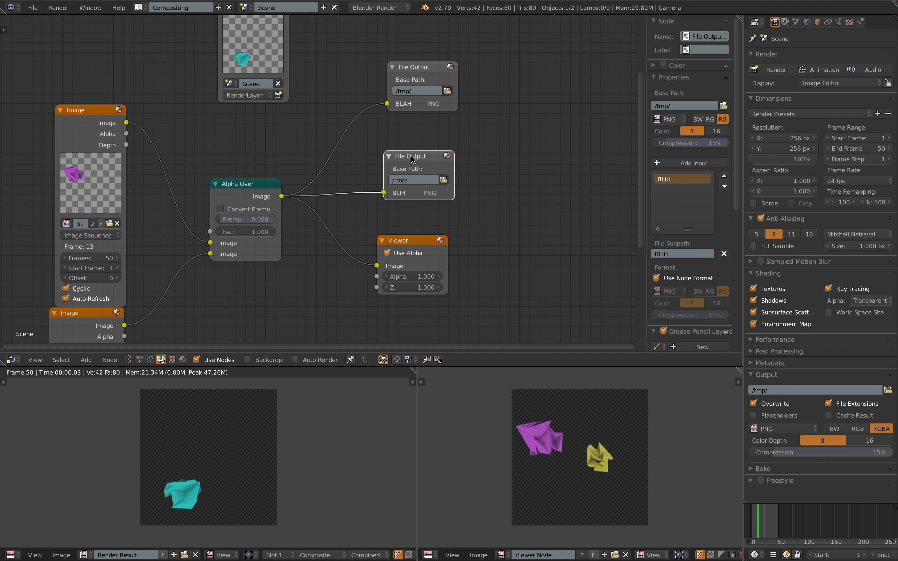
pyautogui.moveTo(411, 156); pyautogui.dragTo(402, 158)
pyautogui.moveTo(416, 239); pyautogui.dragTo(418, 239)
pyautogui.moveTo(415, 160); pyautogui.dragTo(425, 163)
pyautogui.hotkey('ctrl', 's')
pyautogui.click(426, 164)
pyautogui.scroll(-1, 427, 164)
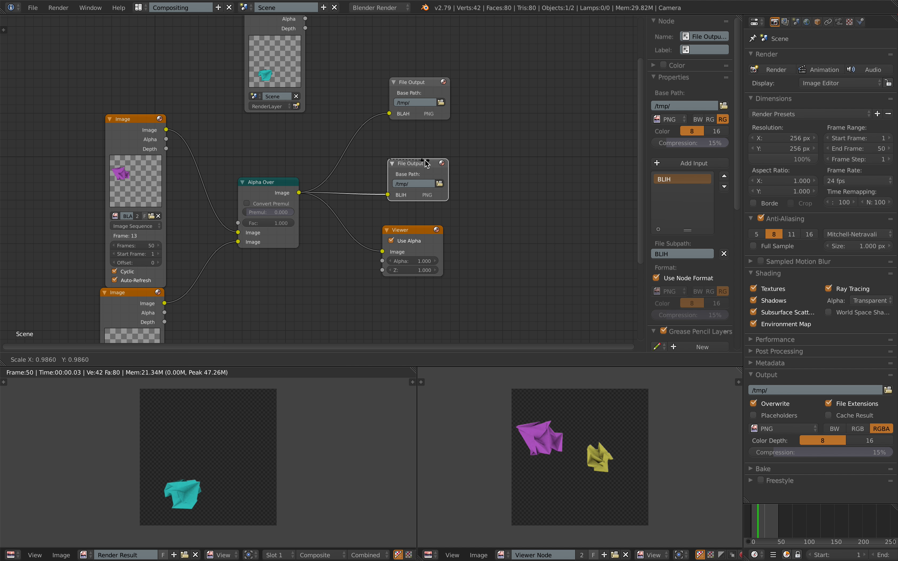
pyautogui.hotkey('ctrl', 's')
pyautogui.click(426, 163)
# Step: Space out the BLIH File Output, upper Image and Alpha Over nodes, and save the file over the existing one
pyautogui.moveTo(423, 163); pyautogui.dragTo(445, 164, button='middle')
pyautogui.moveTo(440, 163); pyautogui.dragTo(447, 156)
pyautogui.moveTo(447, 156); pyautogui.dragTo(473, 147, button='middle')
pyautogui.moveTo(211, 107); pyautogui.dragTo(199, 92)
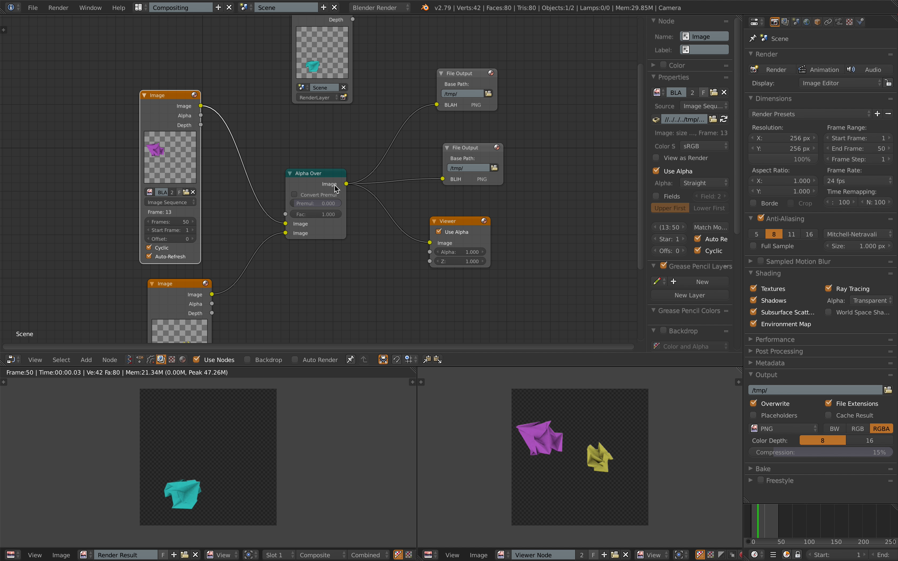
pyautogui.moveTo(335, 187); pyautogui.dragTo(324, 181)
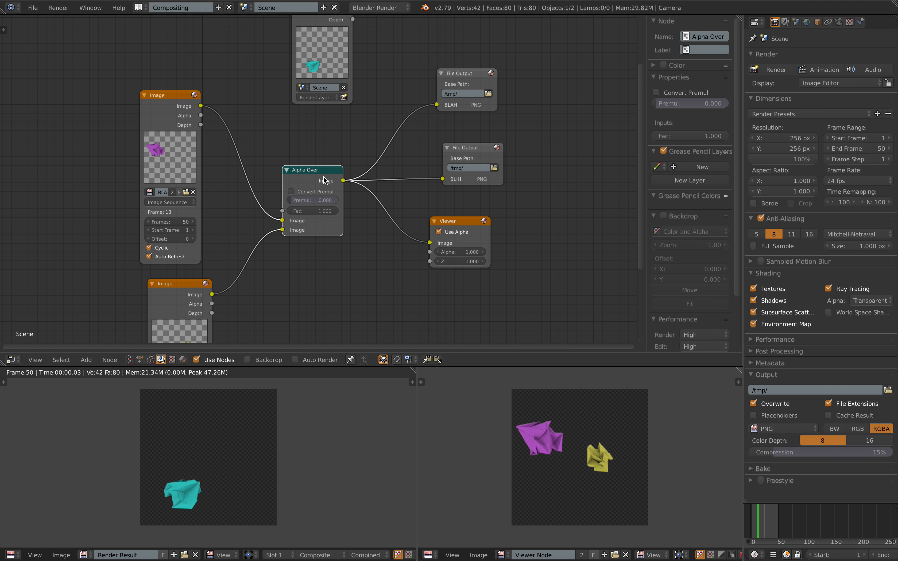
pyautogui.scroll(-1, 359, 192)
pyautogui.moveTo(374, 185); pyautogui.dragTo(377, 174, button='middle')
pyautogui.hotkey('ctrl', 's')
pyautogui.click(372, 179)
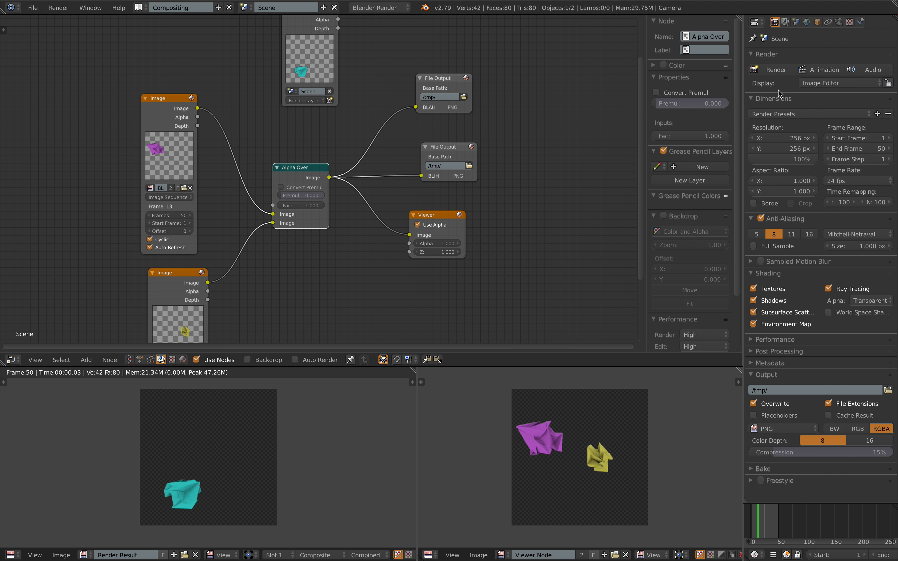
# Step: Render the animation and inspect the composited frames in the Viewer Node image
pyautogui.click(815, 70)
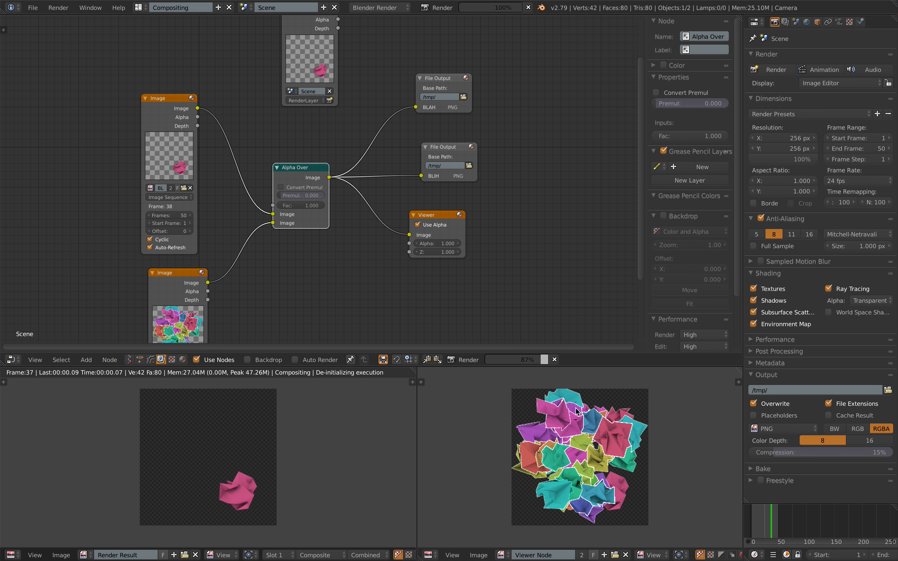
pyautogui.scroll(4, 626, 498)
pyautogui.scroll(-3, 627, 499)
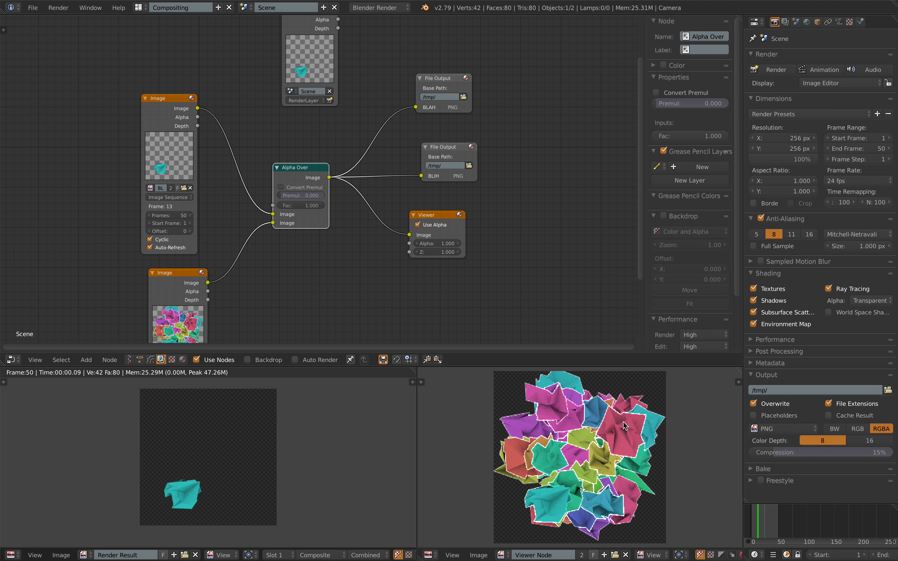
pyautogui.scroll(-1, 624, 454)
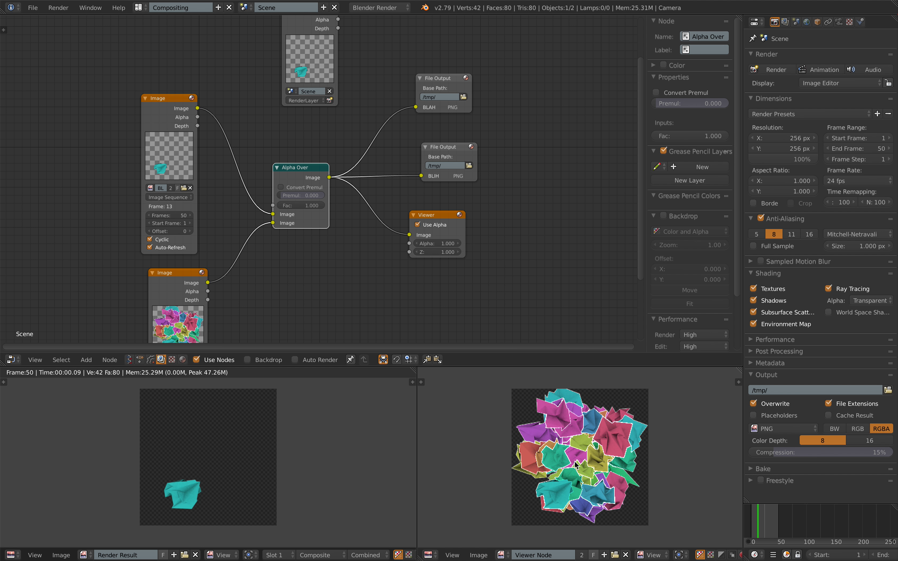
# Step: Switch to Finder and step through previews of the rendered BLAH and BLIH frames in the tmp folder, starting from BLAH0017.png
pyautogui.hotkey('ctrl', 'Left')
pyautogui.hotkey('ctrl', 'Left')
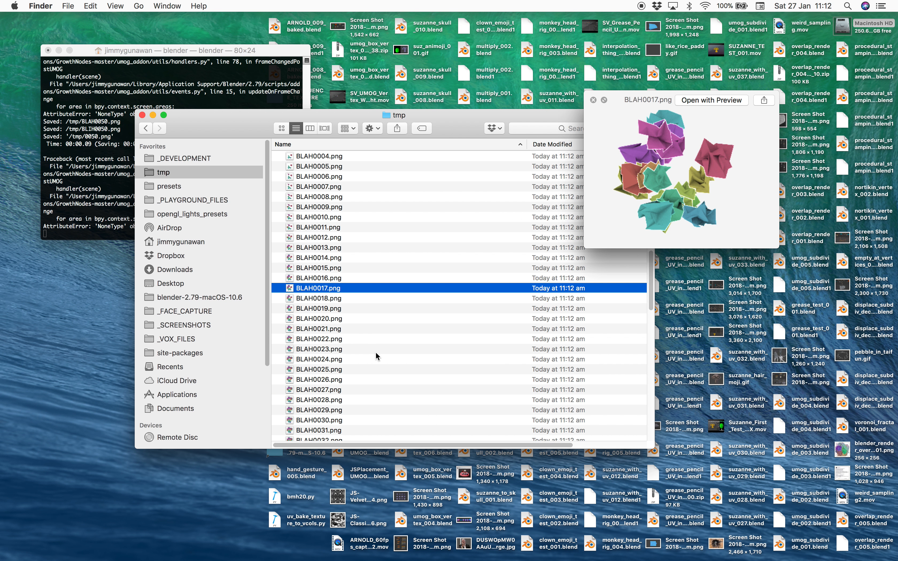
pyautogui.press('Down')
pyautogui.press('Down')
pyautogui.press('Down')
pyautogui.press('Down')
pyautogui.press('Down')
pyautogui.press('Down')
pyautogui.press('Down')
pyautogui.press('Down')
pyautogui.press('Down')
pyautogui.press('Down')
pyautogui.press('Down')
pyautogui.press('Down')
pyautogui.press('Down')
pyautogui.press('Down')
pyautogui.press('Down')
pyautogui.press('Down')
pyautogui.press('Down')
pyautogui.press('Down')
pyautogui.press('Down')
pyautogui.press('Down')
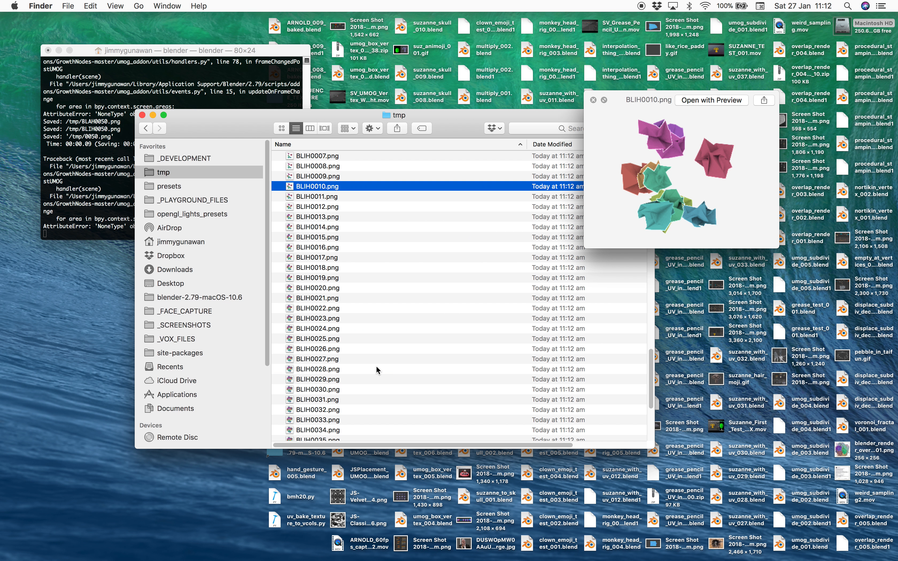
# Step: Preview further BLIH frames and go back through the BLAH frames to BLAH0001.png to compare how the shapes accumulate
pyautogui.click(376, 367)
pyautogui.scroll(-10, 377, 367)
pyautogui.click(376, 367)
pyautogui.click(378, 398)
pyautogui.click(379, 408)
pyautogui.click(379, 419)
pyautogui.click(381, 423)
pyautogui.scroll(5, 371, 379)
pyautogui.click(368, 344)
pyautogui.scroll(5, 366, 297)
pyautogui.click(369, 314)
pyautogui.click(365, 273)
pyautogui.click(368, 285)
pyautogui.scroll(5, 369, 286)
pyautogui.click(374, 289)
pyautogui.click(376, 267)
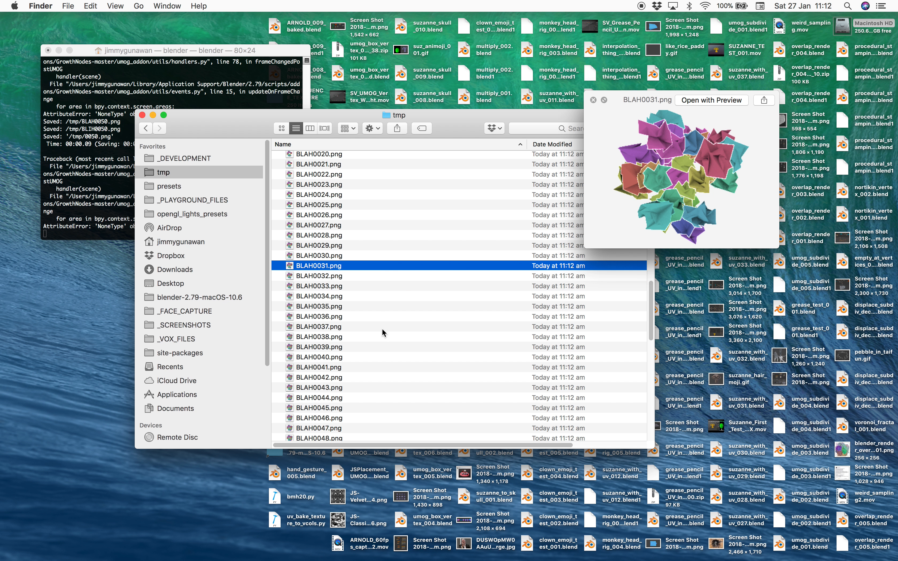
pyautogui.scroll(5, 381, 328)
pyautogui.click(379, 323)
pyautogui.click(375, 292)
pyautogui.click(376, 273)
pyautogui.scroll(4, 380, 293)
pyautogui.click(372, 263)
pyautogui.click(372, 254)
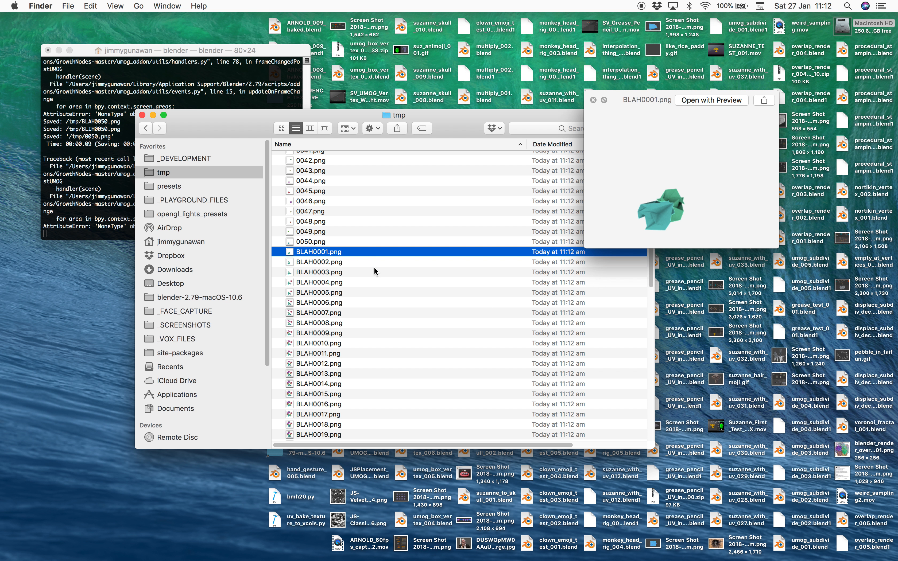
pyautogui.click(372, 293)
pyautogui.click(367, 333)
pyautogui.scroll(-4, 367, 333)
pyautogui.click(370, 336)
pyautogui.hotkey('ctrl', 'Right')
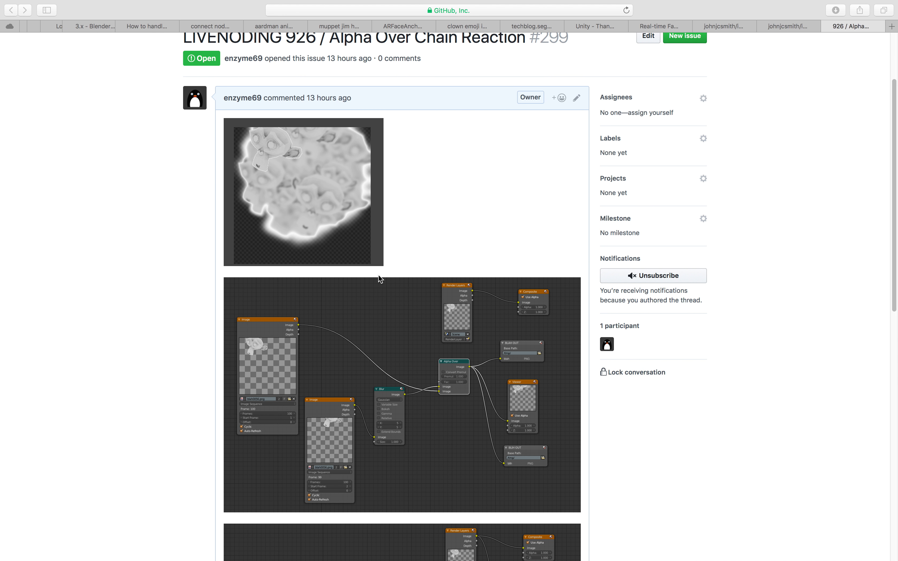
pyautogui.hotkey('ctrl', 'Left')
pyautogui.click(639, 196)
# Step: Return to Blender, set Alpha Over to Premul 1.000 with Convert Premul enabled, and run a partial test render of the animation
pyautogui.hotkey('ctrl', 'Right')
pyautogui.hotkey('ctrl', 'Right')
pyautogui.scroll(3, 349, 221)
pyautogui.scroll(1, 328, 214)
pyautogui.moveTo(304, 207); pyautogui.dragTo(330, 209)
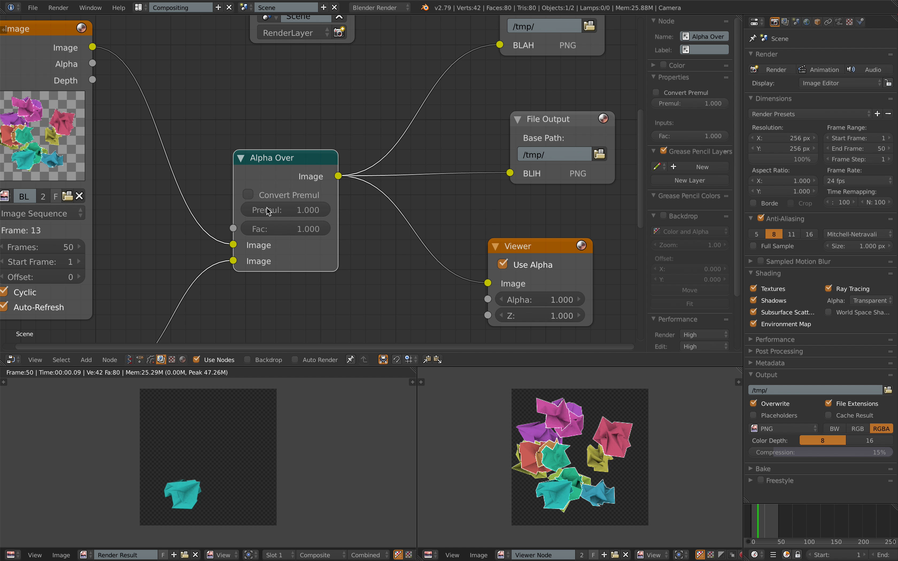
pyautogui.click(276, 197)
pyautogui.click(282, 197)
pyautogui.click(285, 197)
pyautogui.moveTo(279, 171); pyautogui.dragTo(265, 165)
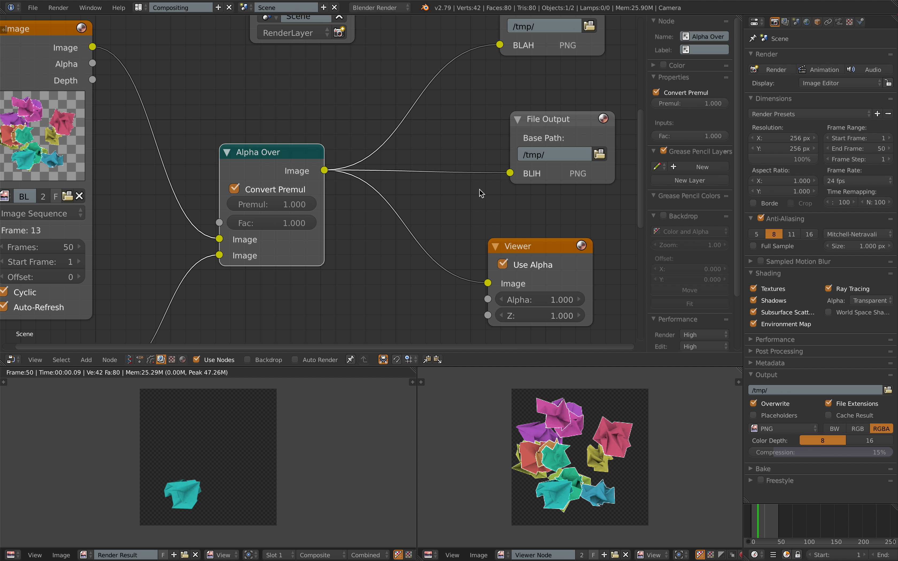
pyautogui.click(818, 70)
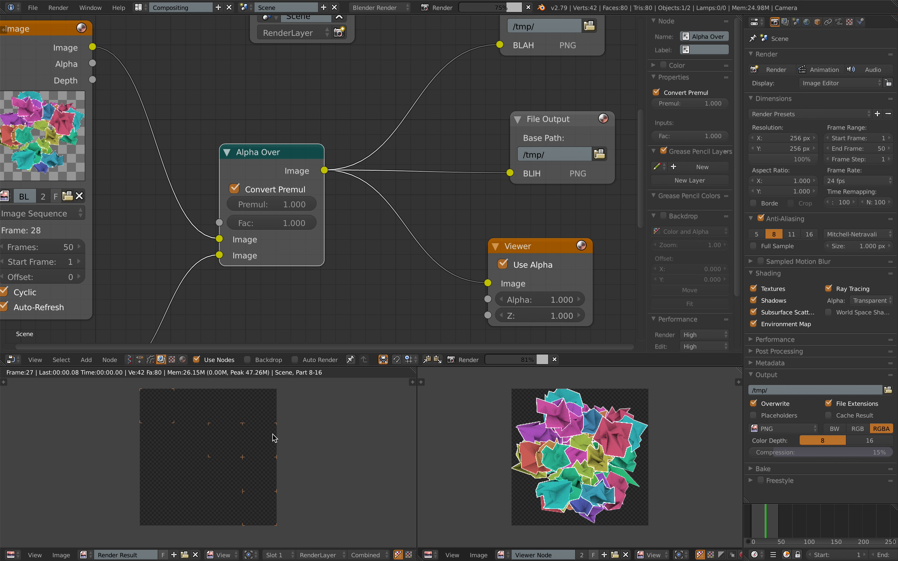
pyautogui.press('Escape')
# Step: Link the Render Layers Image output to the BLAH File Output node and render the animation
pyautogui.scroll(-4, 369, 115)
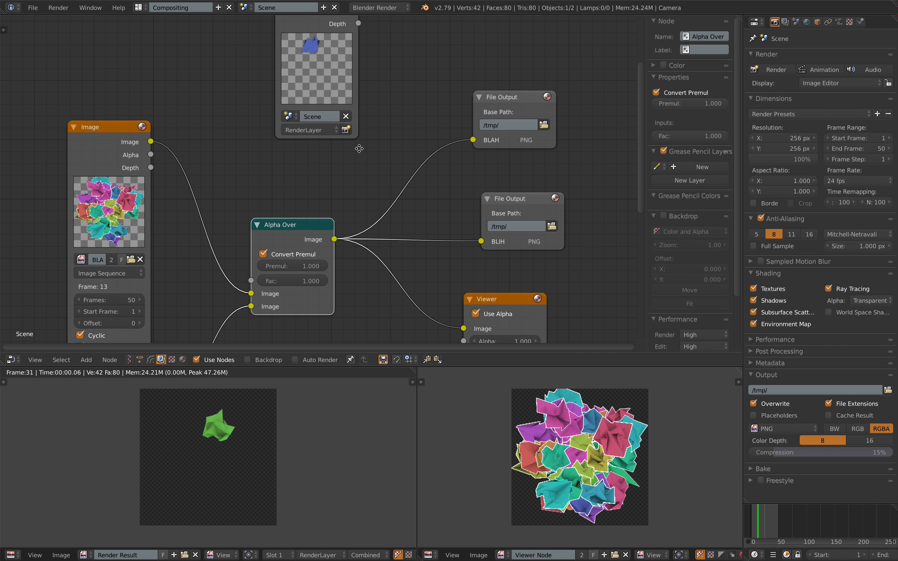
pyautogui.moveTo(355, 44); pyautogui.dragTo(462, 175)
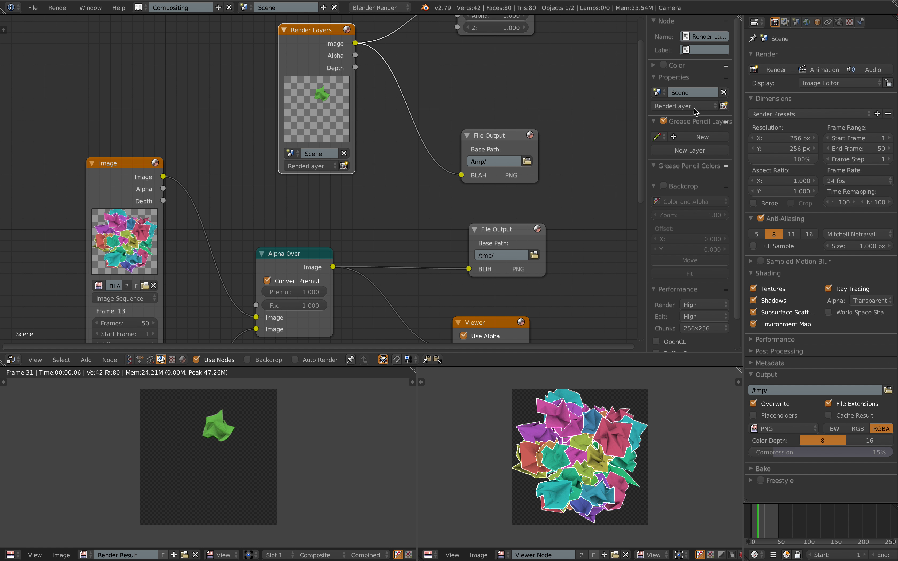
pyautogui.click(812, 70)
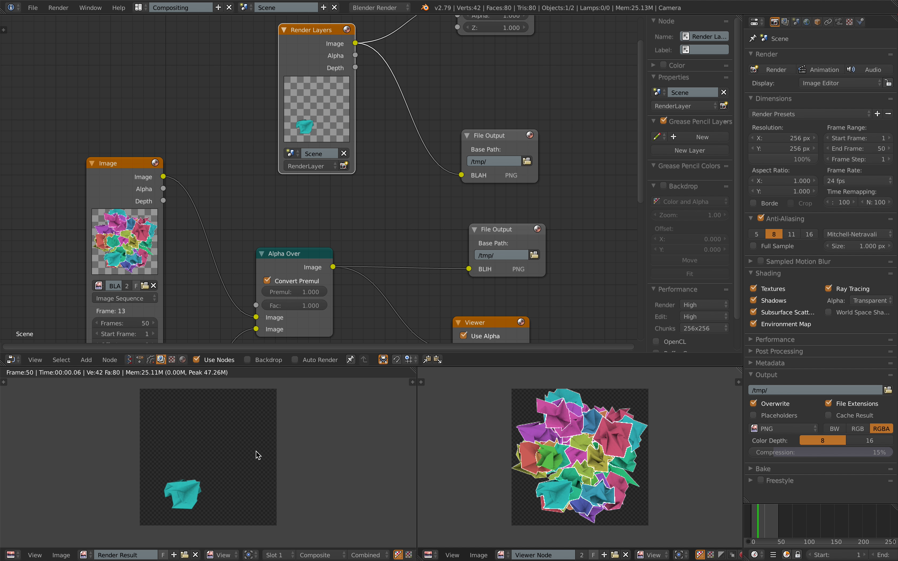
# Step: Connect the Alpha Over output to the BLAH File Output node in place of Render Layers, and reposition that node
pyautogui.moveTo(360, 289); pyautogui.dragTo(374, 172, button='middle')
pyautogui.moveTo(420, 145); pyautogui.dragTo(424, 231, button='middle')
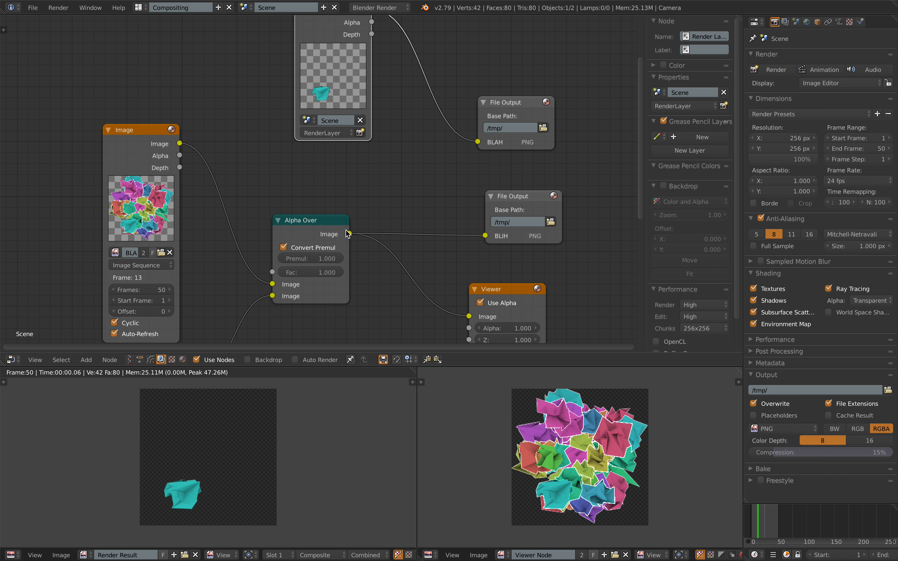
pyautogui.moveTo(405, 182); pyautogui.dragTo(449, 151, button='middle')
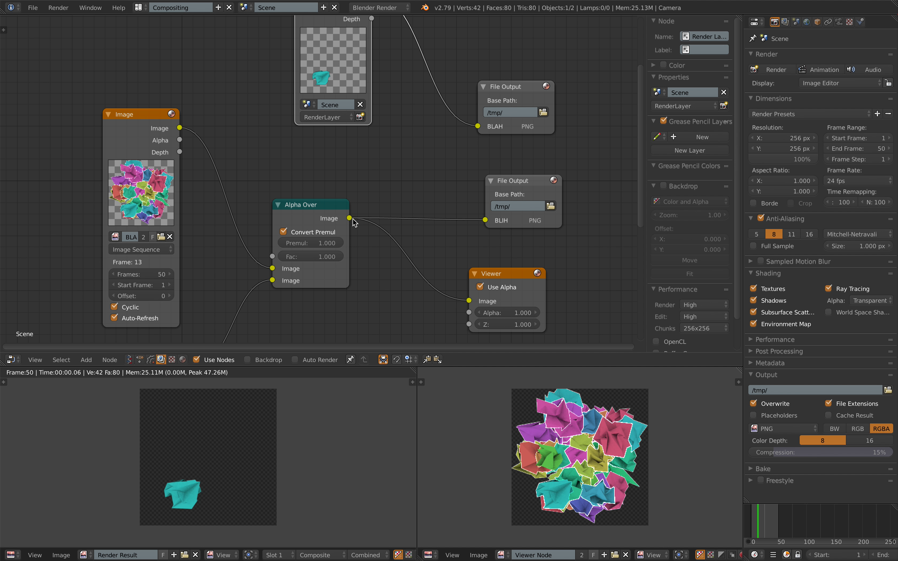
pyautogui.moveTo(480, 131); pyautogui.dragTo(474, 130)
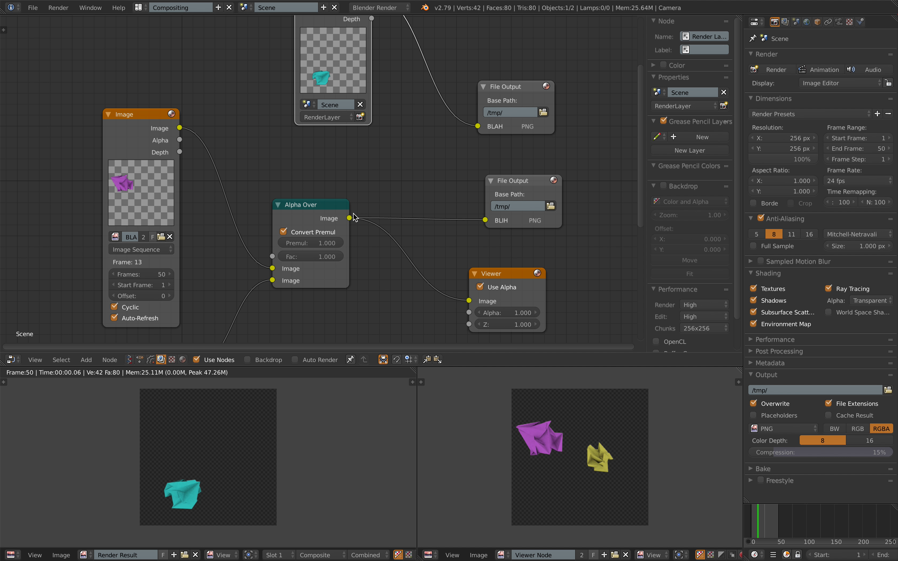
pyautogui.moveTo(352, 216); pyautogui.dragTo(472, 128)
pyautogui.moveTo(500, 103); pyautogui.dragTo(489, 121)
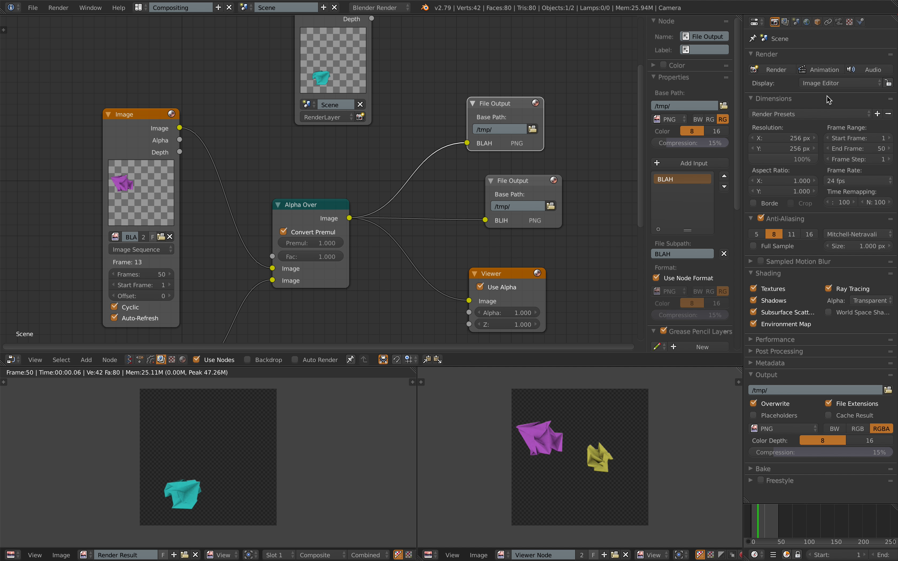
# Step: Render the animation, watch the Viewer Node image full screen, and restore the compositing layout
pyautogui.click(822, 69)
pyautogui.hotkey('ctrl', 'Up')
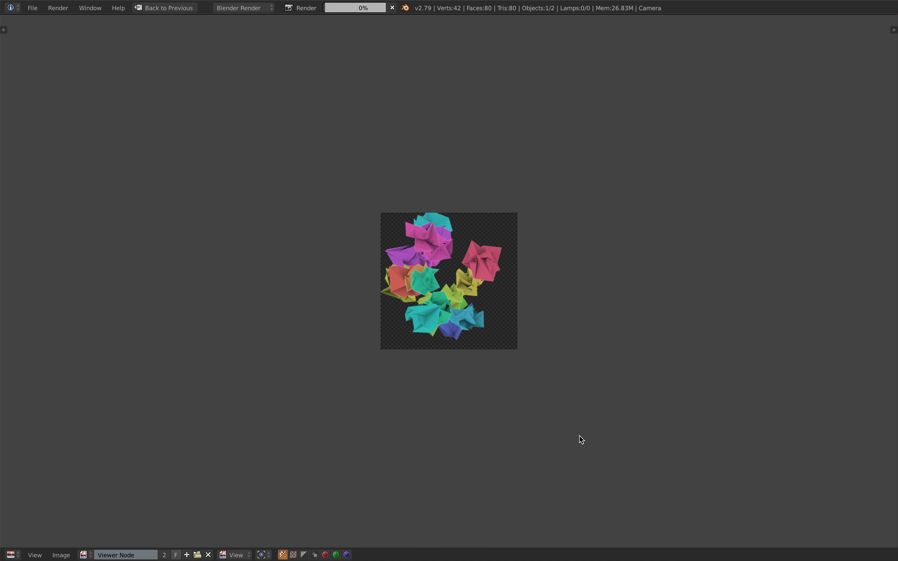
pyautogui.scroll(4, 628, 388)
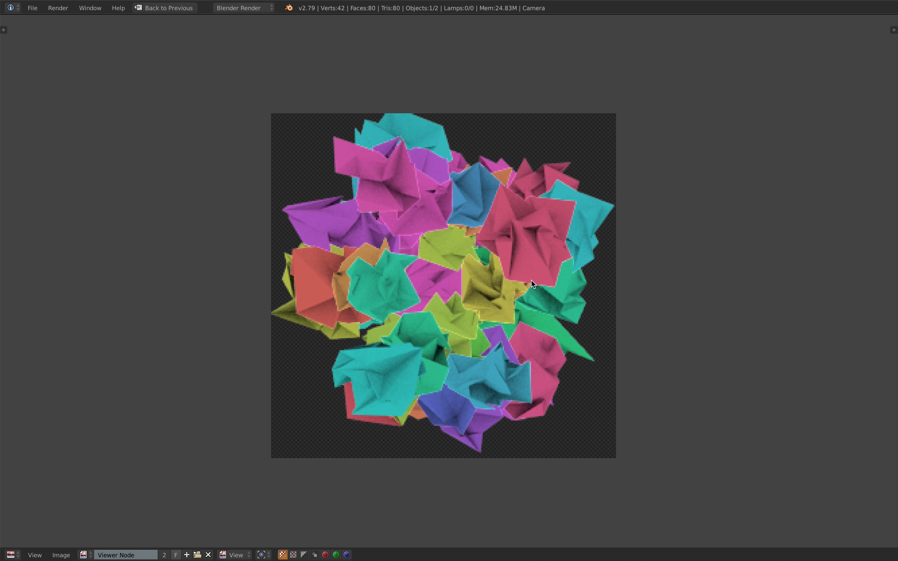
pyautogui.scroll(-1, 531, 280)
pyautogui.press('Escape')
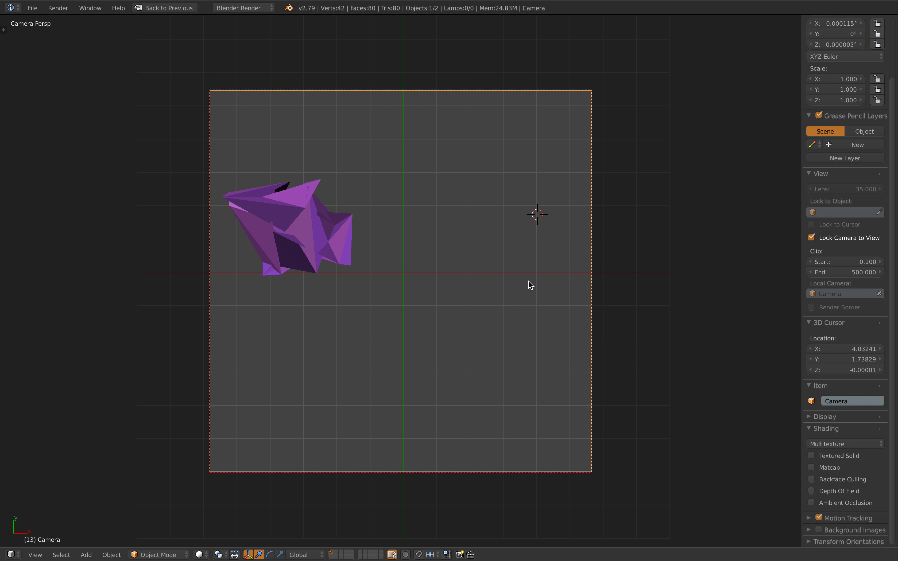
pyautogui.click(178, 10)
# Step: Set the Alpha Over node's Premul to 0.000 and save the file
pyautogui.scroll(2, 285, 140)
pyautogui.moveTo(293, 179); pyautogui.dragTo(297, 131, button='middle')
pyautogui.moveTo(331, 210); pyautogui.dragTo(289, 211)
pyautogui.hotkey('ctrl', 's')
pyautogui.click(411, 238)
# Step: Relink the BLAH File Output node to the Render Layers Image output and render fresh source frames
pyautogui.moveTo(520, 185); pyautogui.dragTo(490, 192, button='middle')
pyautogui.moveTo(429, 119); pyautogui.dragTo(445, 194, button='middle')
pyautogui.scroll(-3, 423, 126)
pyautogui.moveTo(408, 88); pyautogui.dragTo(404, 128, button='middle')
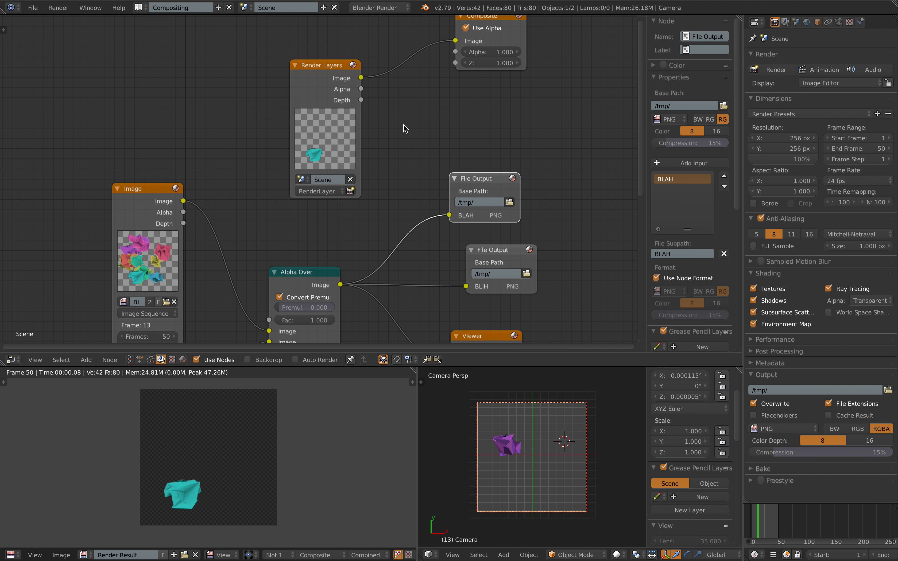
pyautogui.moveTo(361, 78); pyautogui.dragTo(451, 216)
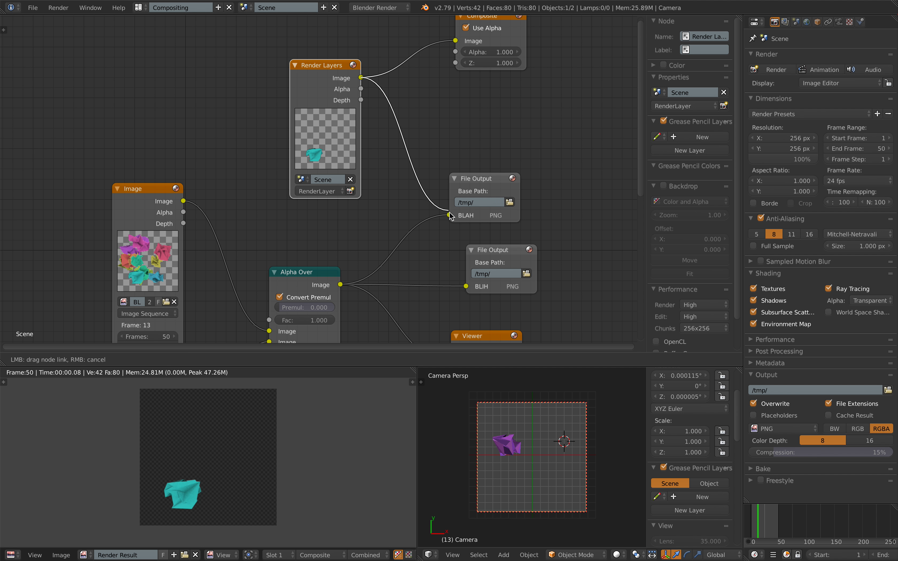
pyautogui.click(823, 71)
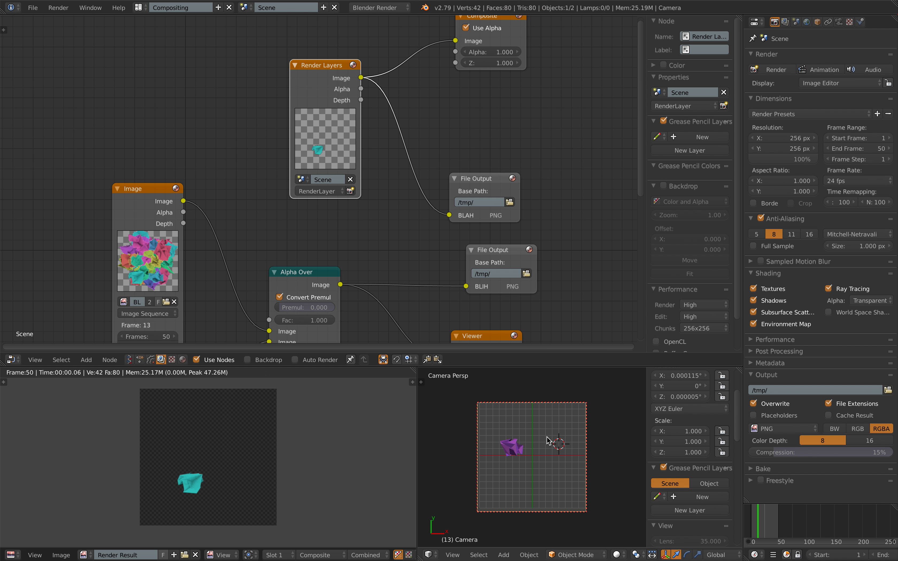
# Step: Link the Alpha Over output back to the BLAH File Output node and render the animation
pyautogui.moveTo(480, 310); pyautogui.dragTo(466, 234, button='middle')
pyautogui.moveTo(360, 224); pyautogui.dragTo(470, 154)
pyautogui.click(824, 73)
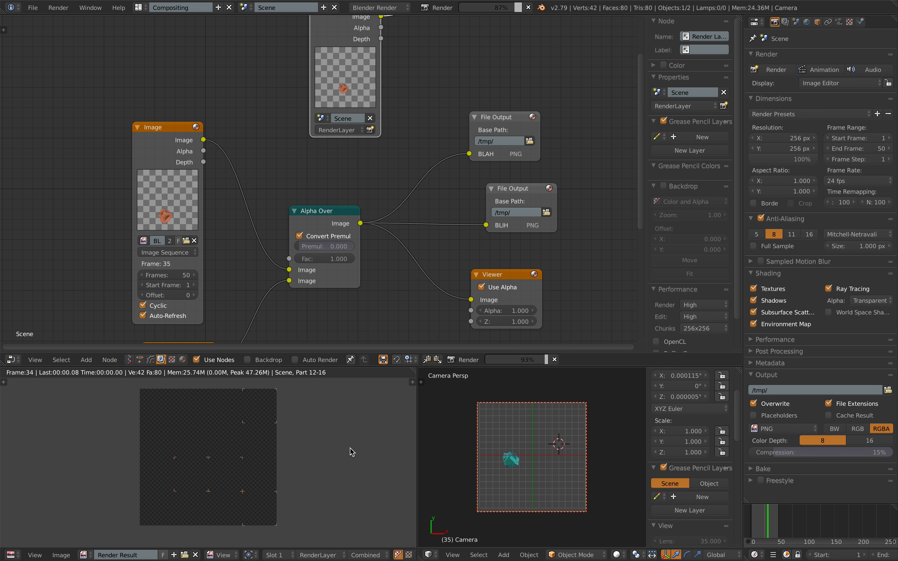
# Step: Switch to Finder and preview the newly rendered frames in the tmp folder, from BLAH0044.png on to BLIH0025.png
pyautogui.hotkey('ctrl', 'Left')
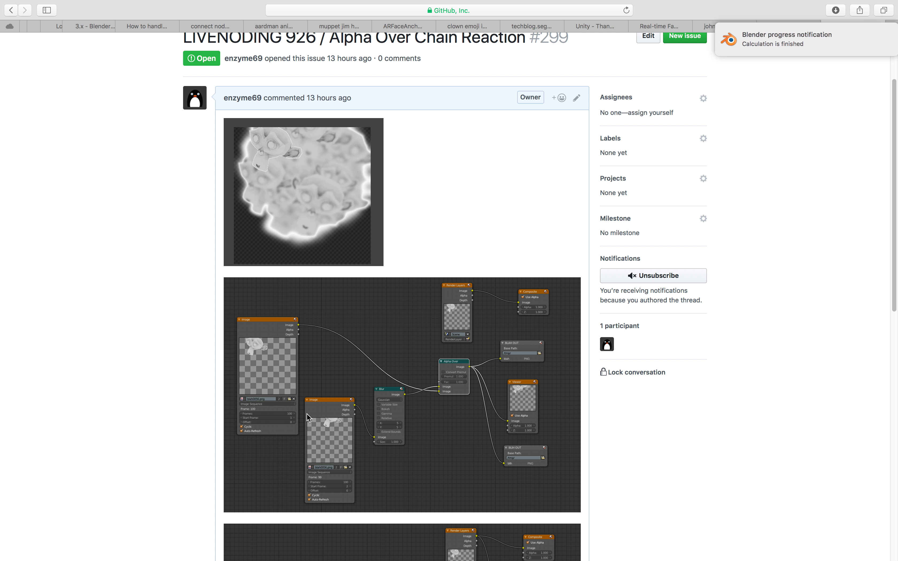
pyautogui.hotkey('ctrl', 'Left')
pyautogui.scroll(-5, 353, 396)
pyautogui.click(359, 395)
pyautogui.scroll(-3, 359, 395)
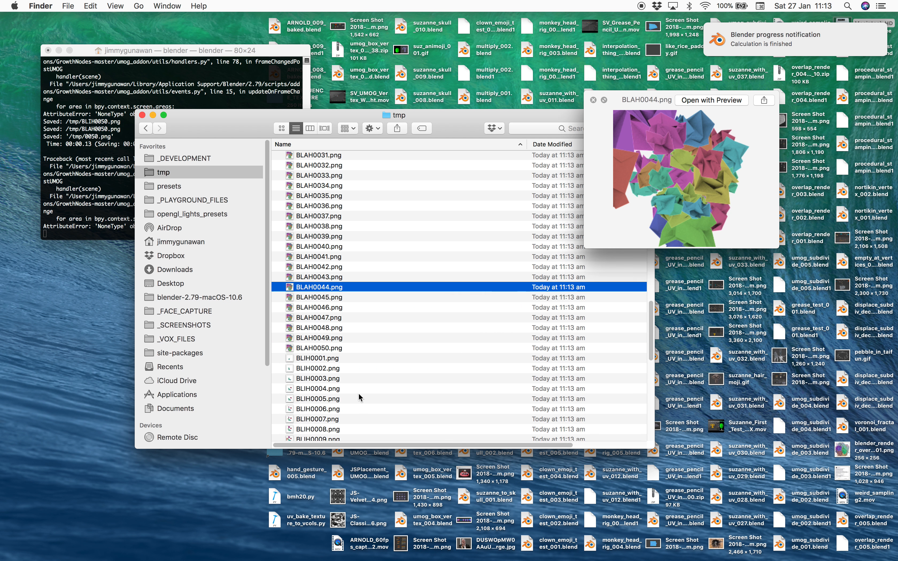
pyautogui.scroll(-5, 358, 394)
pyautogui.click(358, 394)
pyautogui.scroll(-4, 357, 371)
pyautogui.click(356, 351)
pyautogui.press('space')
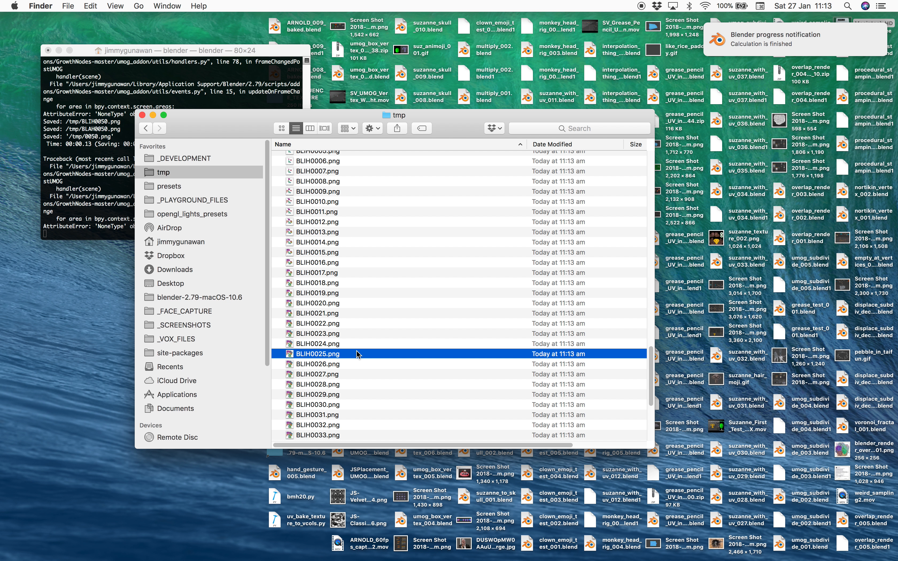
# Step: Preview the final BLIH frames up to BLIH0046.png and enlarge the preview window
pyautogui.scroll(-5, 357, 350)
pyautogui.click(348, 336)
pyautogui.press('space')
pyautogui.press('Down')
pyautogui.press('Down')
pyautogui.press('Down')
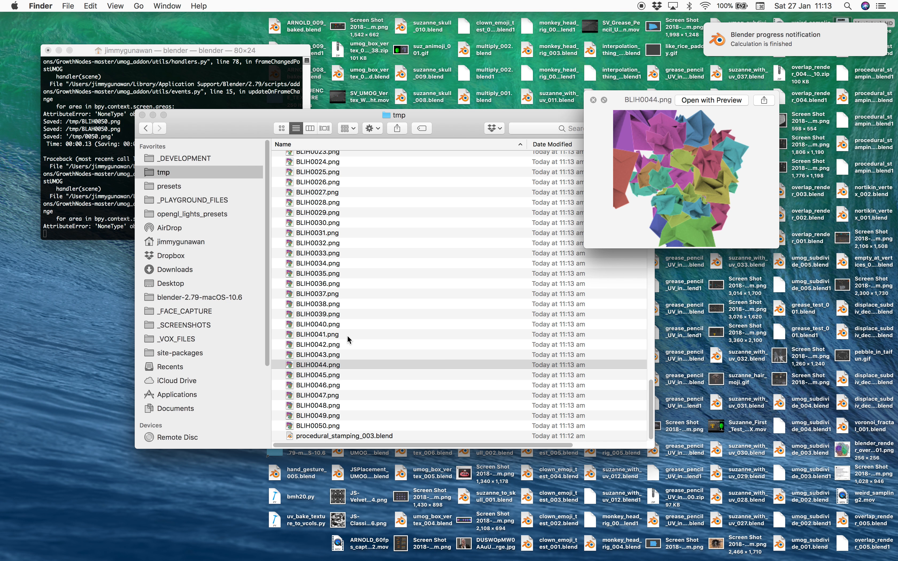
pyautogui.press('Down')
pyautogui.press('Down')
pyautogui.moveTo(588, 246); pyautogui.dragTo(494, 365)
pyautogui.scroll(6, 334, 264)
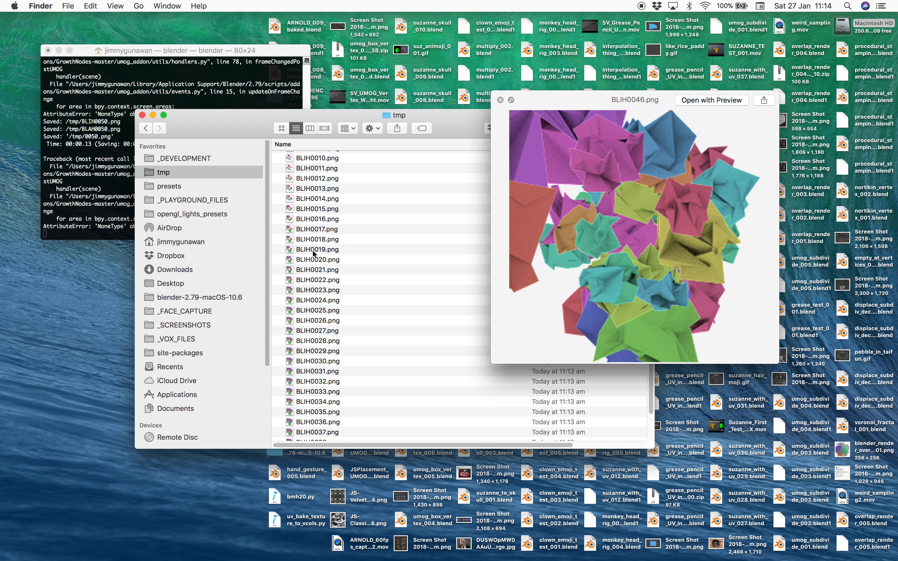
# Step: Open BLIH0001.png from the tmp folder in QuickTime Player 7 and move its window clear of the corner
pyautogui.scroll(3, 316, 253)
pyautogui.click(322, 276)
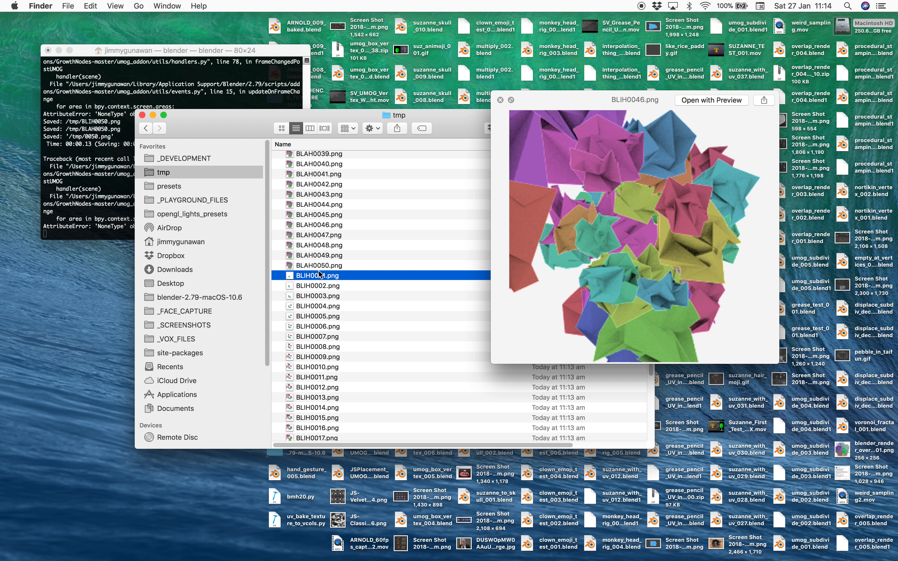
pyautogui.rightClick(325, 276)
pyautogui.moveTo(391, 295)
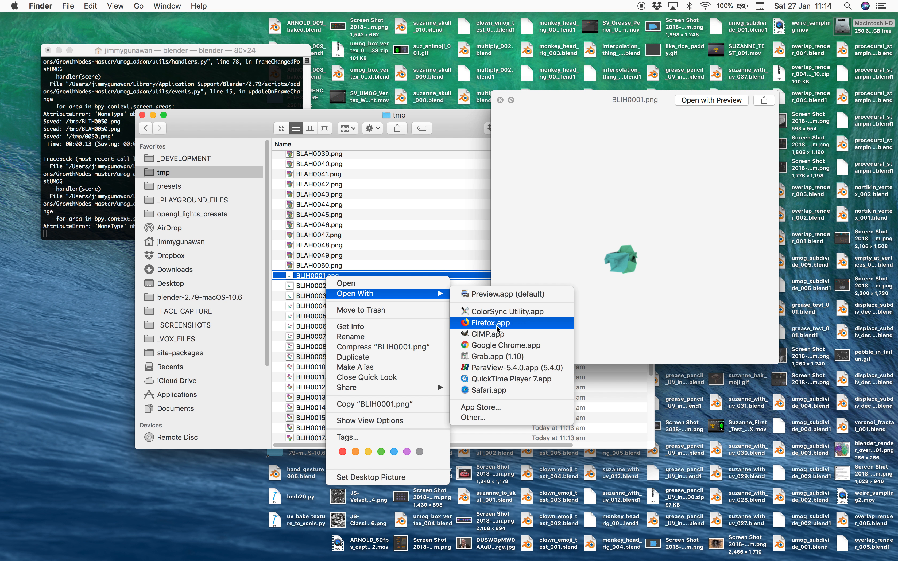
pyautogui.click(494, 375)
pyautogui.moveTo(108, 30); pyautogui.dragTo(273, 100)
# Step: Open the BLIH frames as an image sequence, picking BLIH0047.png in the tmp folder, at 6 frames per second
pyautogui.click(116, 5)
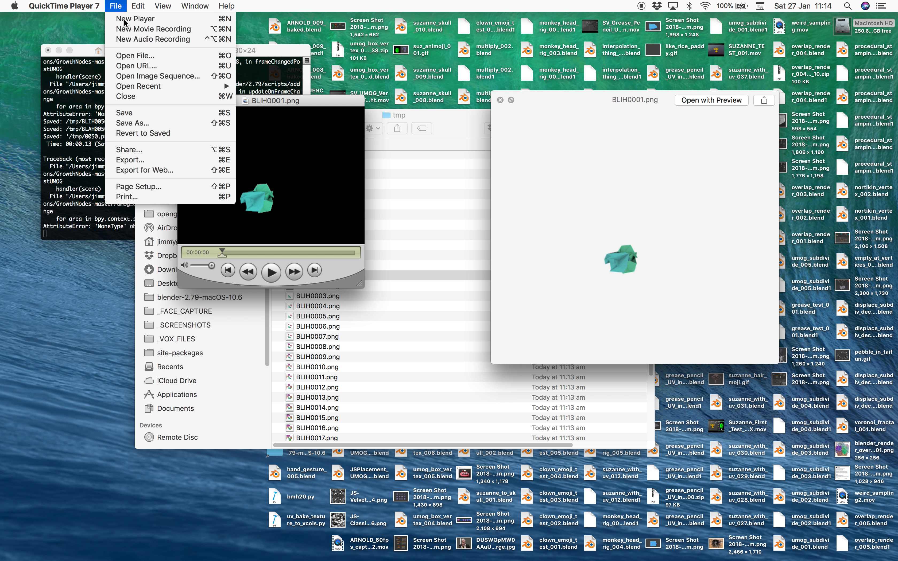
pyautogui.click(155, 76)
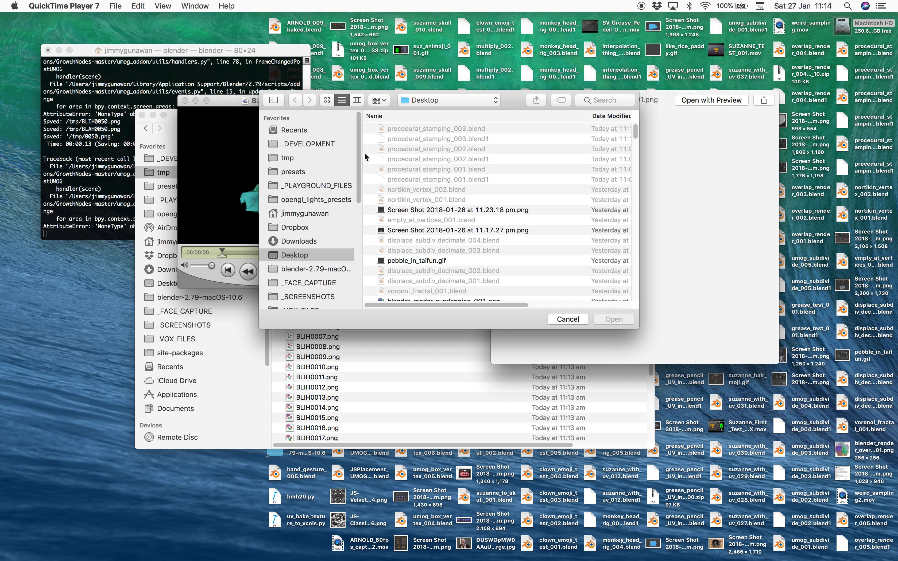
pyautogui.click(297, 159)
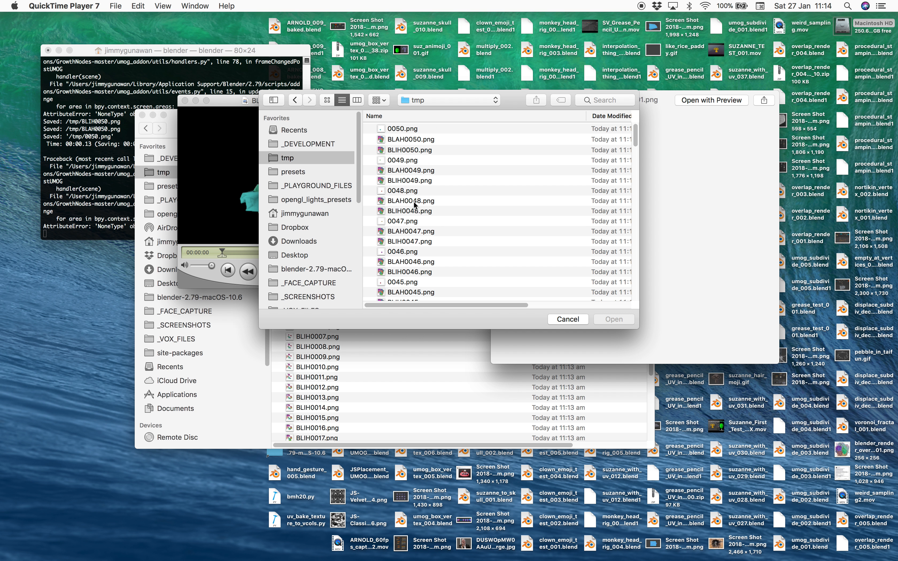
pyautogui.click(406, 242)
pyautogui.click(606, 322)
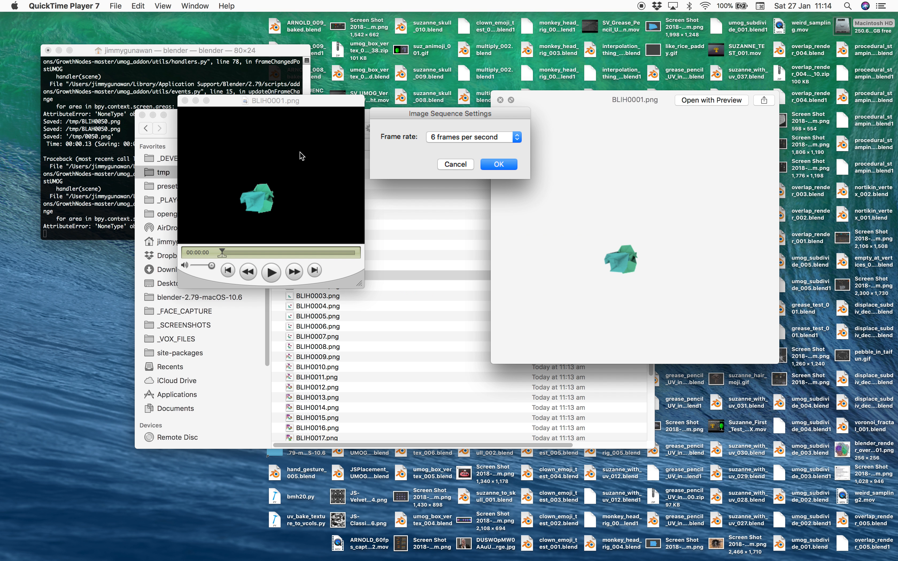
pyautogui.click(498, 167)
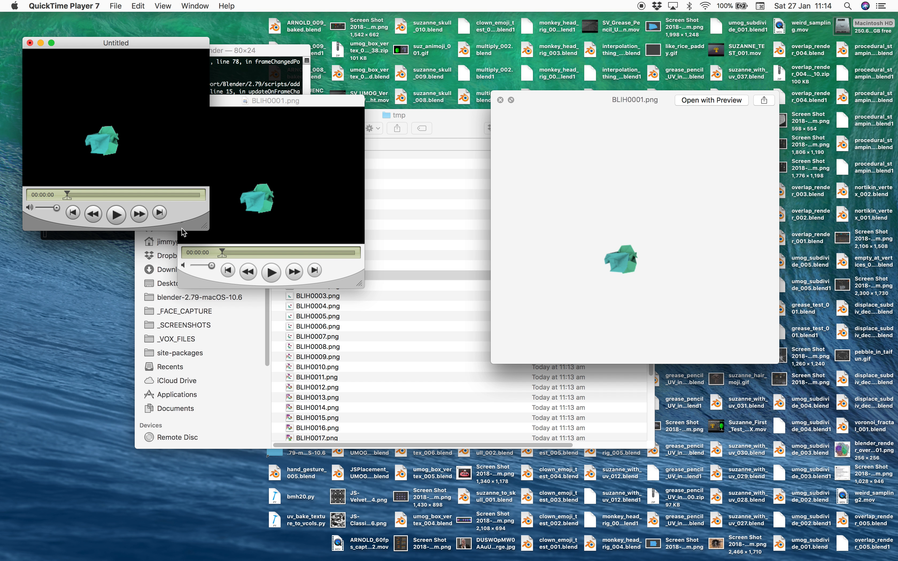
# Step: Enlarge and reposition the untitled image sequence movie, and scrub through it to inspect the accumulated shapes
pyautogui.moveTo(205, 229); pyautogui.dragTo(380, 476)
pyautogui.moveTo(282, 42); pyautogui.dragTo(626, 51)
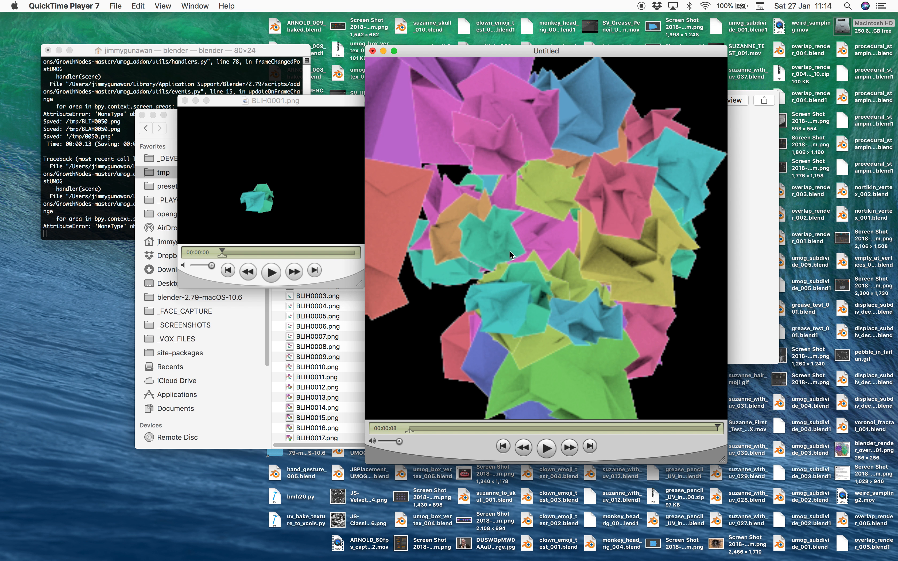
pyautogui.moveTo(412, 431)
pyautogui.mouseDown()
pyautogui.moveTo(579, 433)
pyautogui.moveTo(512, 425)
pyautogui.mouseUp()
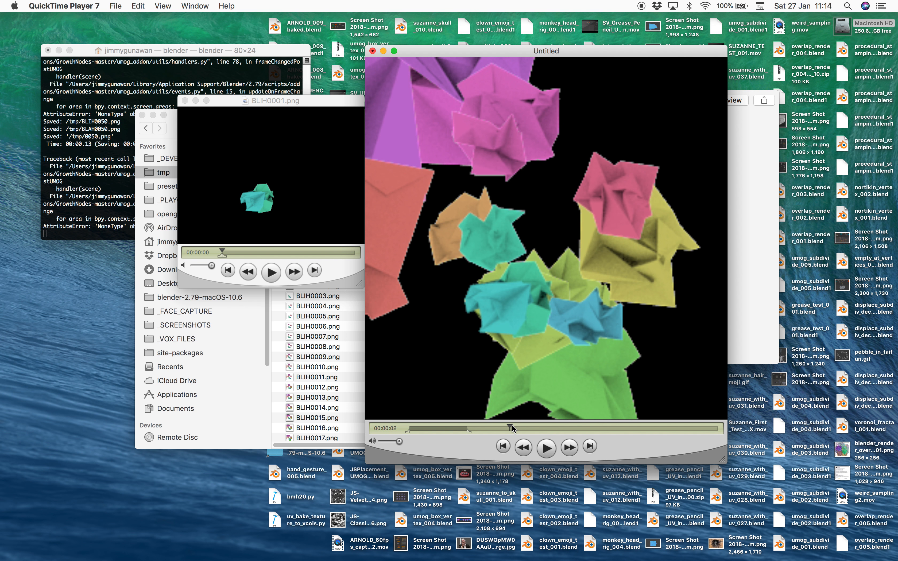
# Step: Switch to Blender and swap the two Image inputs of the Alpha Over node
pyautogui.hotkey('ctrl', 'Right')
pyautogui.hotkey('ctrl', 'Right')
pyautogui.scroll(-2, 337, 253)
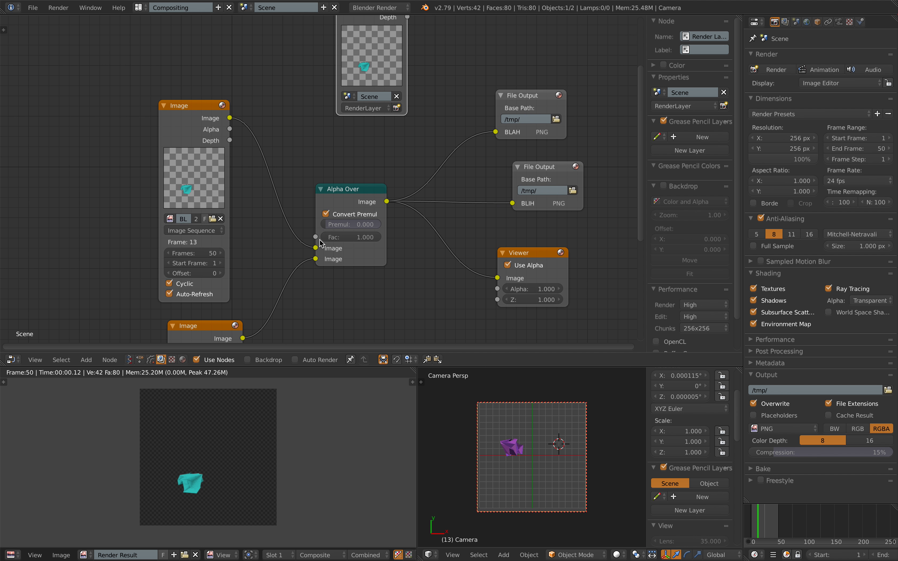
pyautogui.moveTo(317, 249); pyautogui.dragTo(316, 258)
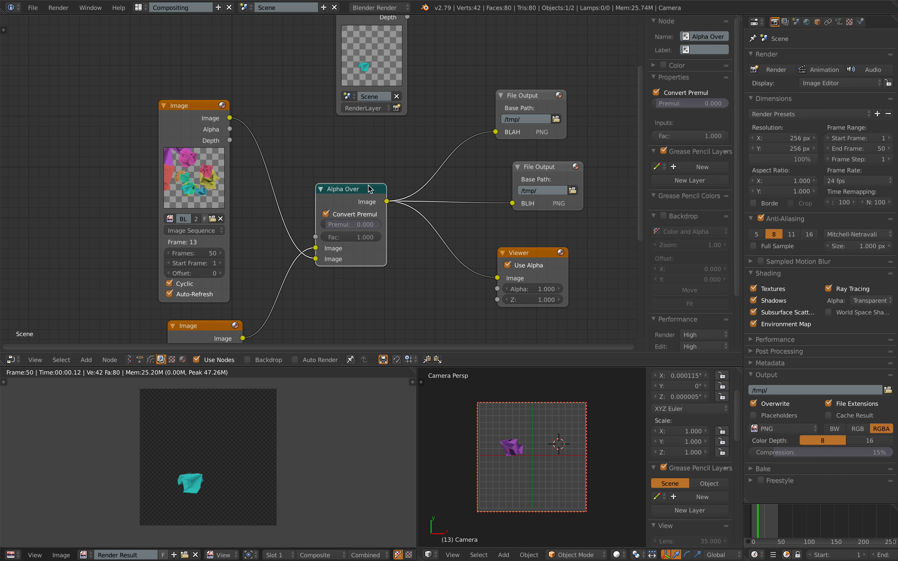
# Step: Set the Alpha Over node's Premul to 1.000
pyautogui.scroll(1, 368, 201)
pyautogui.hotkey('ctrl', 's')
pyautogui.click(359, 185)
pyautogui.hscroll(1, 353, 208)
pyautogui.moveTo(346, 235); pyautogui.dragTo(378, 234)
pyautogui.keyDown('ctrl'); pyautogui.scroll(-2, 382, 186); pyautogui.keyUp('ctrl')
pyautogui.hotkey('ctrl', 's')
# Step: Link the Render Layers Image output to the BLAH File Output node and render the animation for fresh source frames
pyautogui.click(387, 141)
pyautogui.scroll(3, 382, 130)
pyautogui.moveTo(357, 94); pyautogui.dragTo(386, 148)
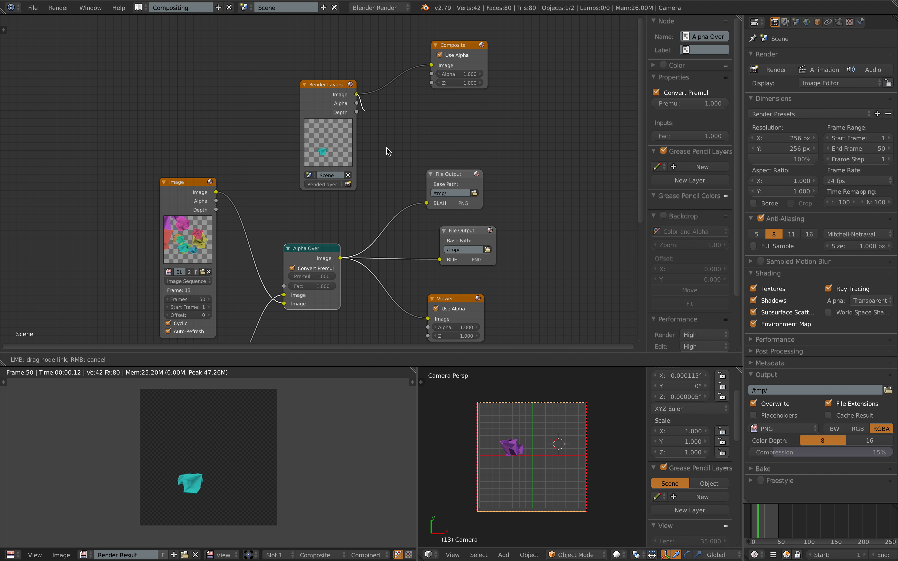
pyautogui.moveTo(427, 202); pyautogui.dragTo(427, 203)
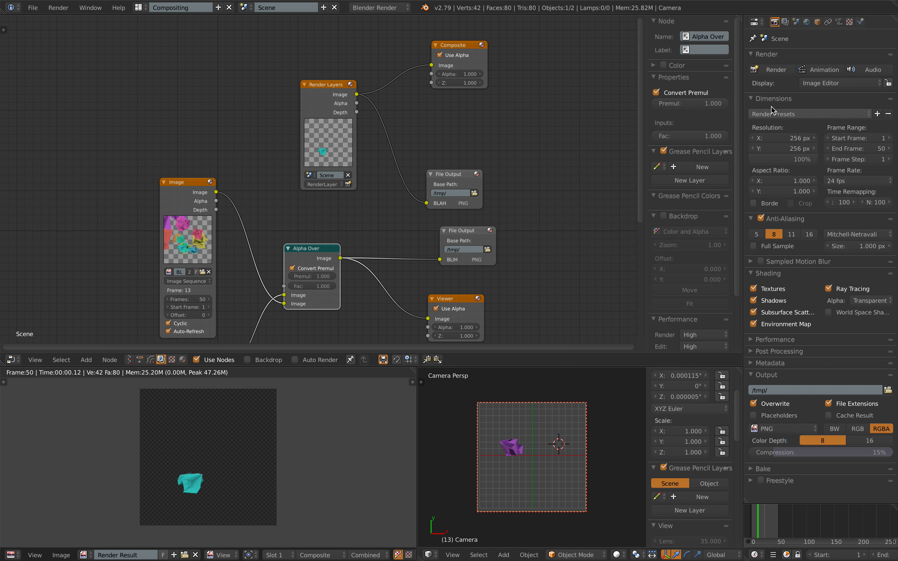
pyautogui.click(822, 70)
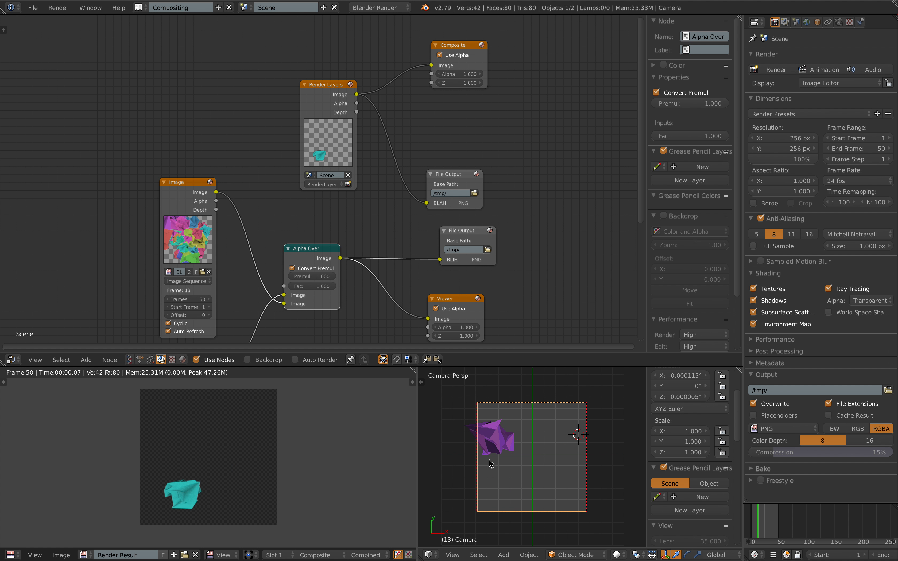
# Step: Reconnect the BLAH File Output node to the Alpha Over output and render the animation again
pyautogui.moveTo(426, 209); pyautogui.dragTo(428, 180, button='middle')
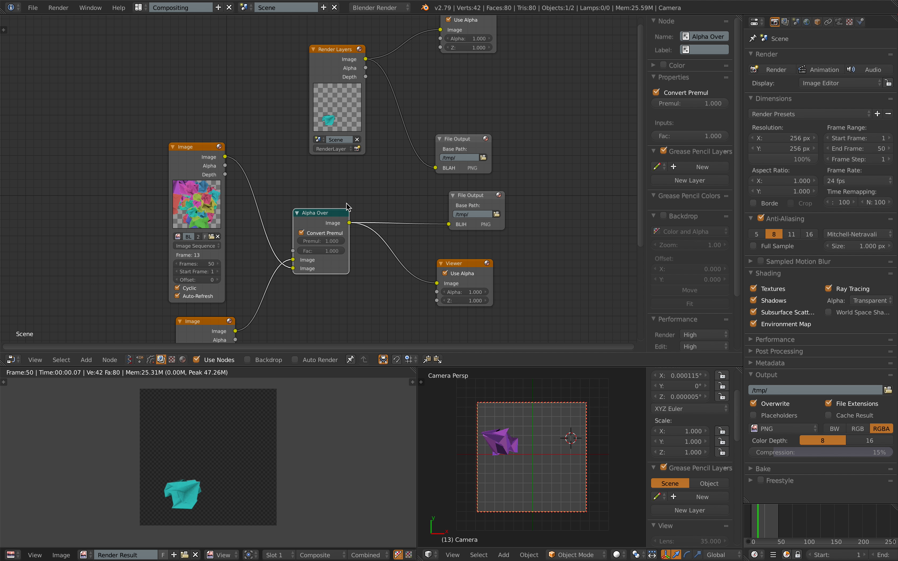
pyautogui.moveTo(350, 223); pyautogui.dragTo(364, 211)
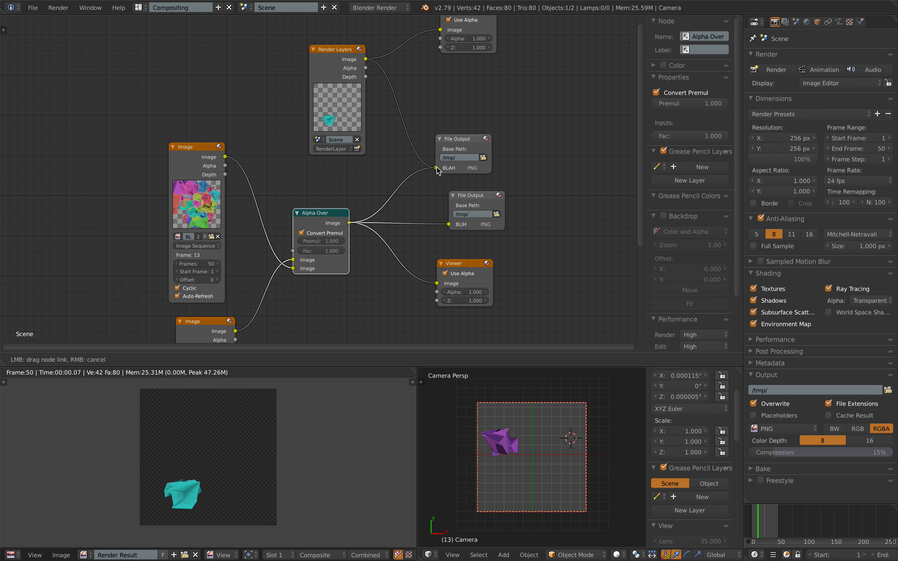
pyautogui.moveTo(438, 170); pyautogui.dragTo(437, 168)
pyautogui.click(820, 70)
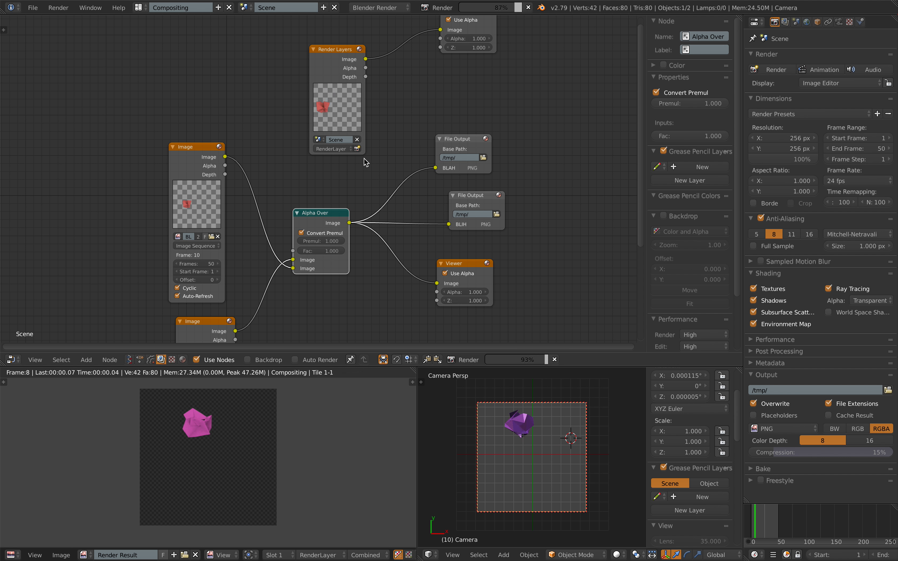
# Step: Switch to Finder, preview the rendered frames from BLIH0043.png to BLIH0047.png, and enlarge the preview
pyautogui.hotkey('ctrl', 'Left')
pyautogui.hotkey('ctrl', 'Left')
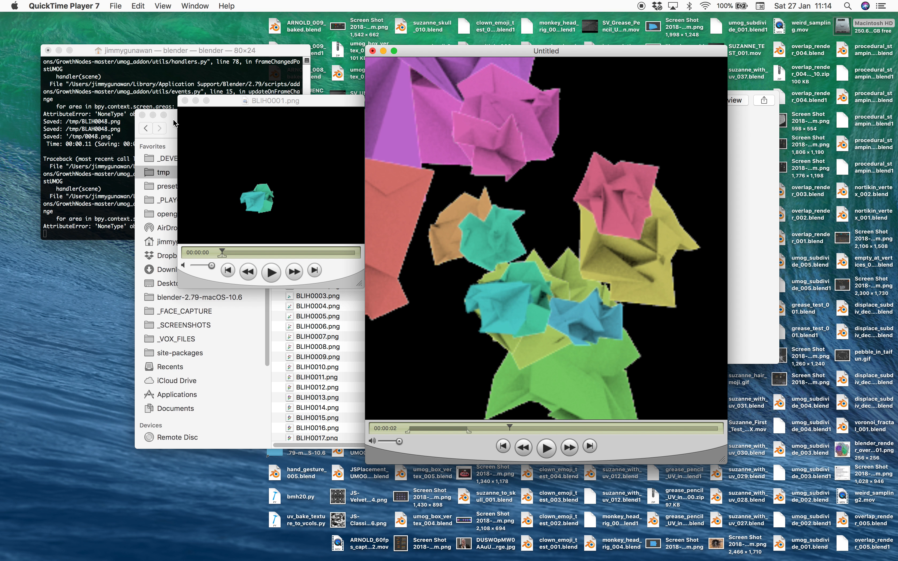
pyautogui.click(174, 123)
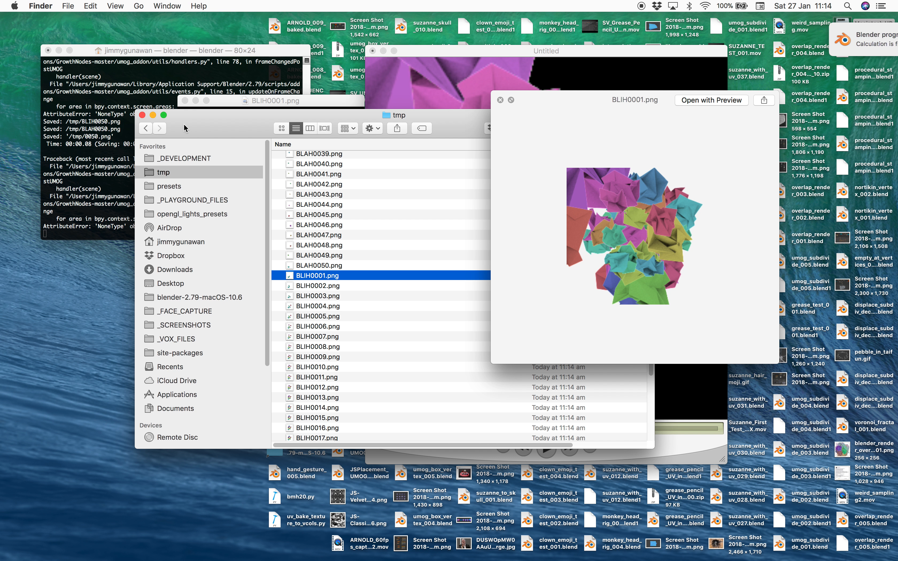
pyautogui.scroll(-3, 372, 368)
pyautogui.click(368, 367)
pyautogui.press('space')
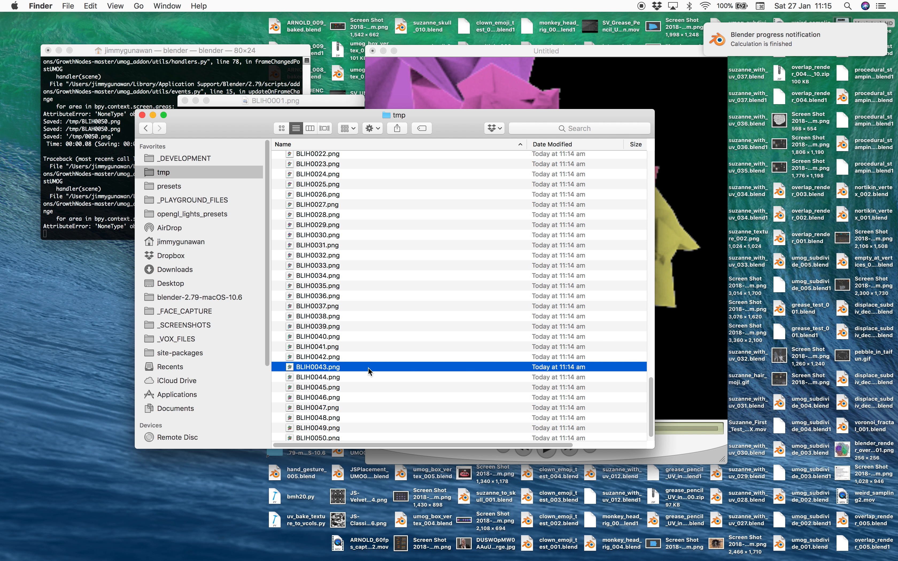
pyautogui.press('space')
pyautogui.press('Down')
pyautogui.press('Down')
pyautogui.press('Down')
pyautogui.press('Down')
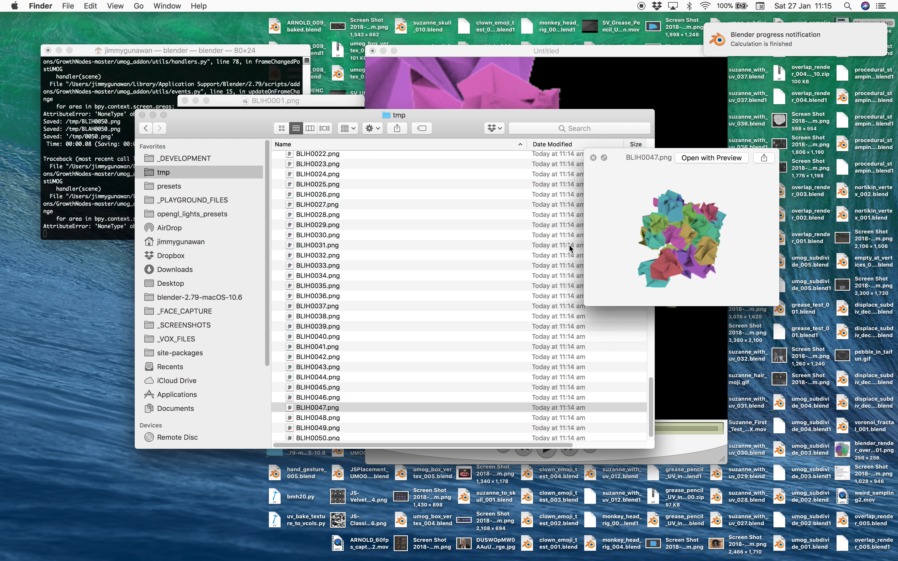
pyautogui.moveTo(585, 307); pyautogui.dragTo(438, 426)
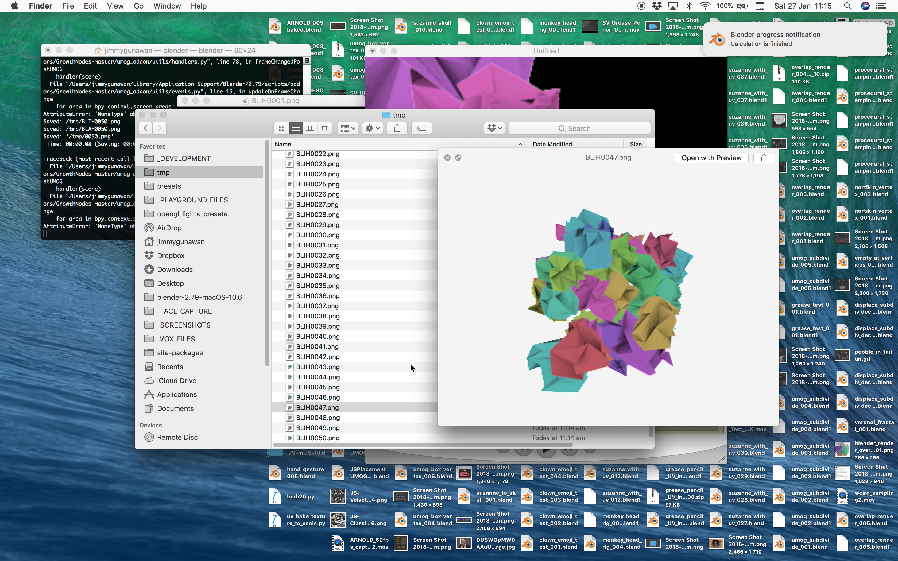
# Step: Preview frames BLIH0045.png through BLIH0049.png and go back down the sequence to BLIH0031.png
pyautogui.click(365, 386)
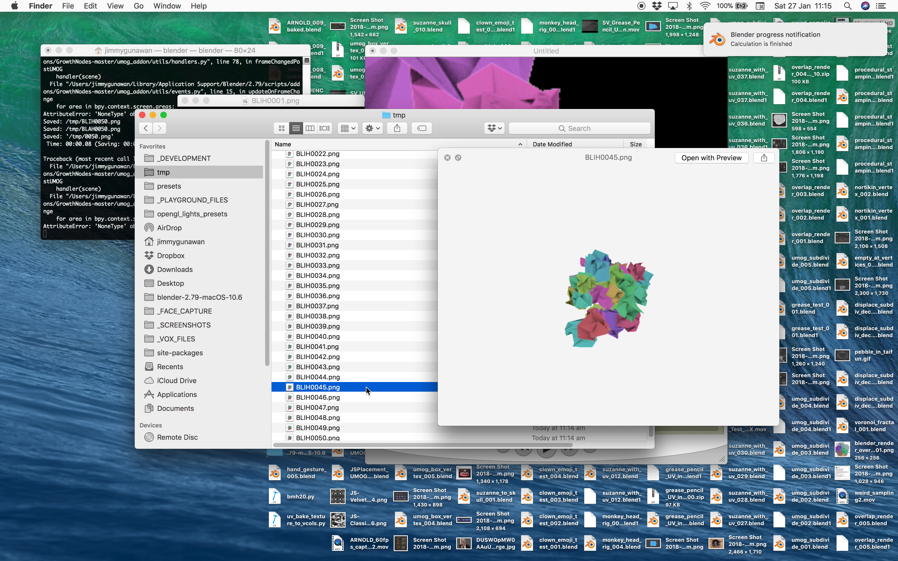
pyautogui.scroll(-1, 366, 387)
pyautogui.click(367, 396)
pyautogui.click(370, 416)
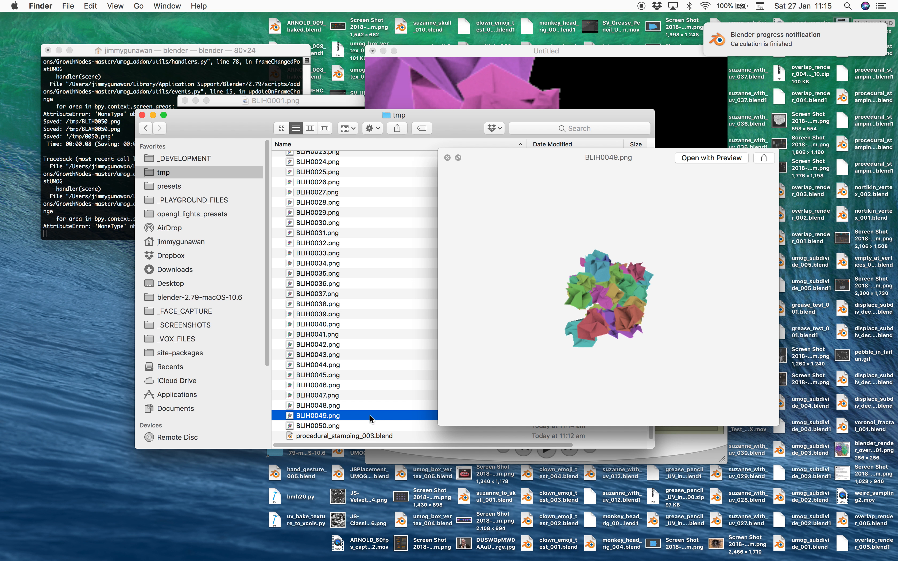
pyautogui.click(360, 365)
pyautogui.click(361, 324)
pyautogui.click(361, 243)
pyautogui.click(360, 234)
# Step: Preview earlier frames of the BLIH sequence and work forward to BLIH0034.png to examine how the shapes accumulate
pyautogui.scroll(5, 358, 256)
pyautogui.click(368, 231)
pyautogui.scroll(3, 375, 260)
pyautogui.scroll(3, 376, 270)
pyautogui.click(367, 263)
pyautogui.click(364, 303)
pyautogui.click(368, 334)
pyautogui.scroll(-3, 371, 344)
pyautogui.click(371, 352)
pyautogui.scroll(-3, 371, 367)
pyautogui.click(370, 367)
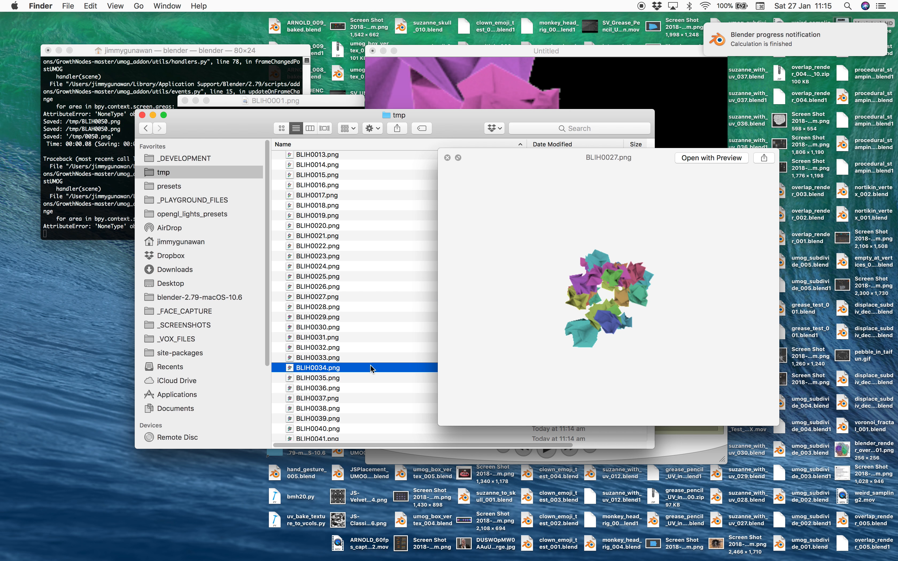
# Step: Preview the last BLIH frames up to BLIH0050.png, and move and enlarge the preview window
pyautogui.scroll(-5, 370, 372)
pyautogui.click(381, 405)
pyautogui.click(381, 416)
pyautogui.click(383, 426)
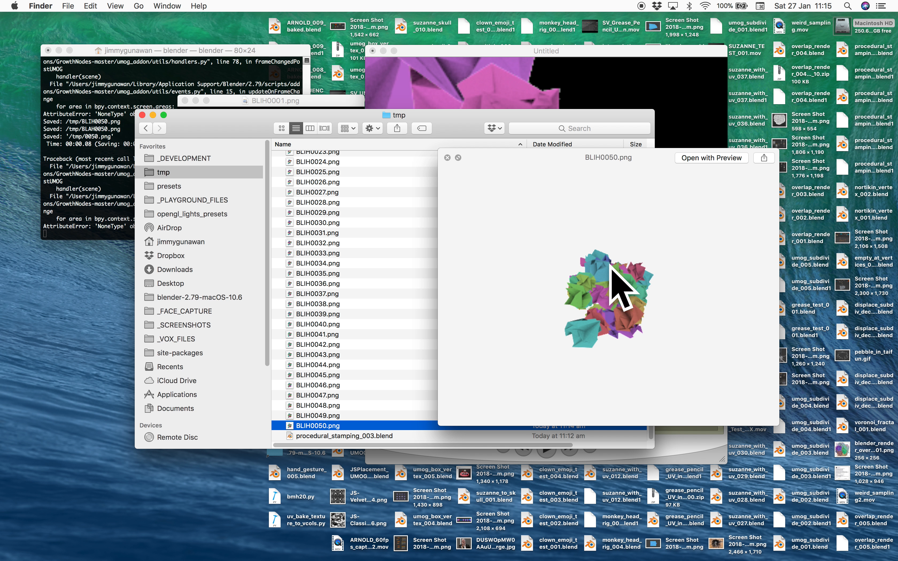
pyautogui.moveTo(505, 160); pyautogui.dragTo(405, 74)
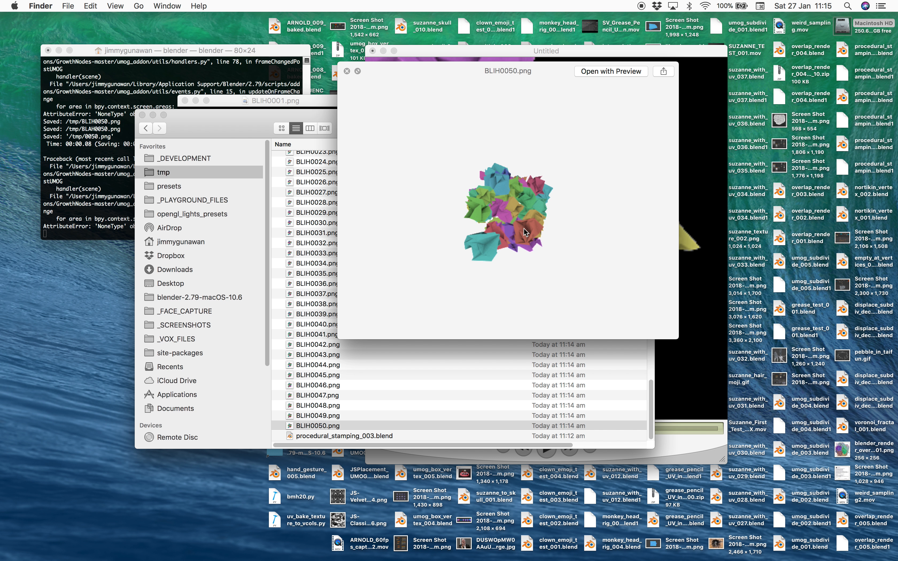
pyautogui.moveTo(676, 342); pyautogui.dragTo(744, 421)
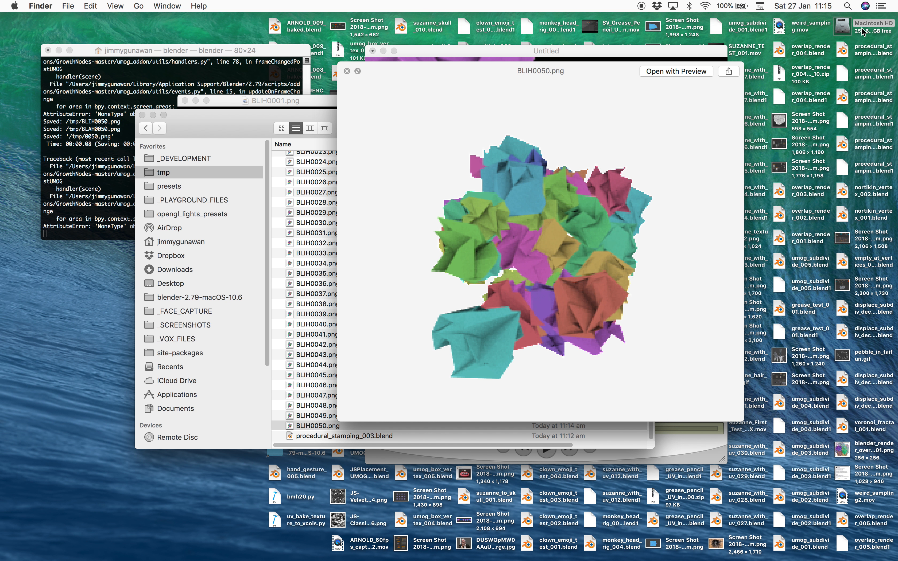
# Step: Switch to Safari and open processing.org in a new tab
pyautogui.hotkey('ctrl', 'Right')
pyautogui.hotkey('ctrl', 'Right')
pyautogui.hotkey('ctrl', 'Left')
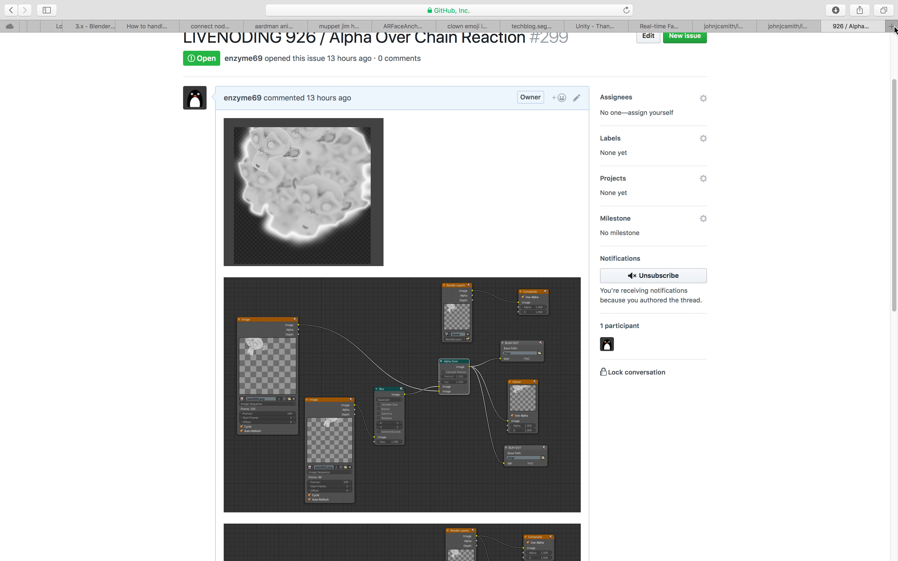
pyautogui.click(893, 26)
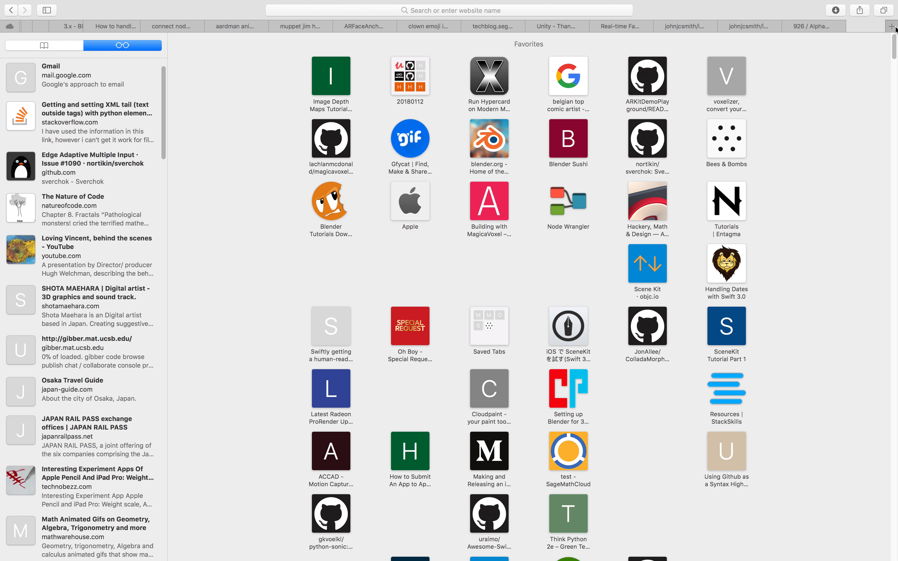
pyautogui.write('processing.org')
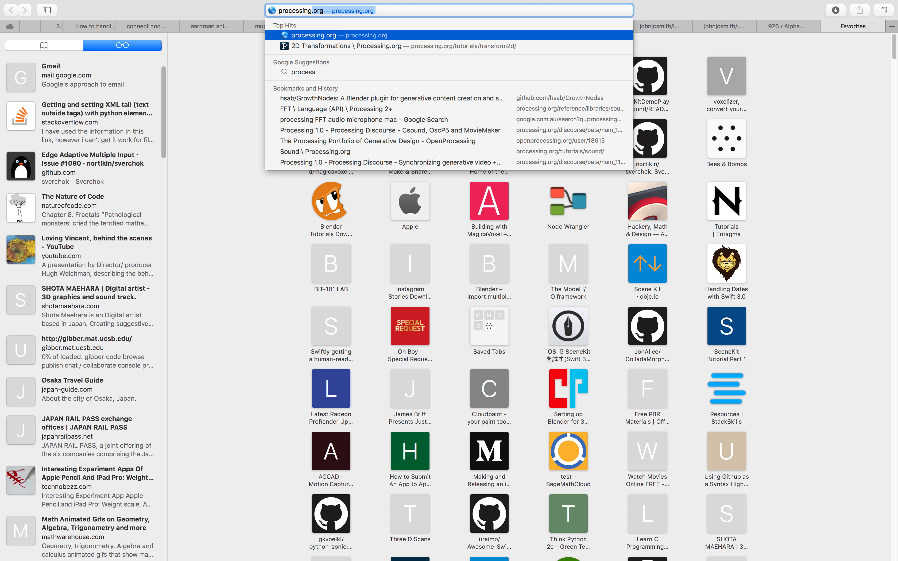
pyautogui.press('Return')
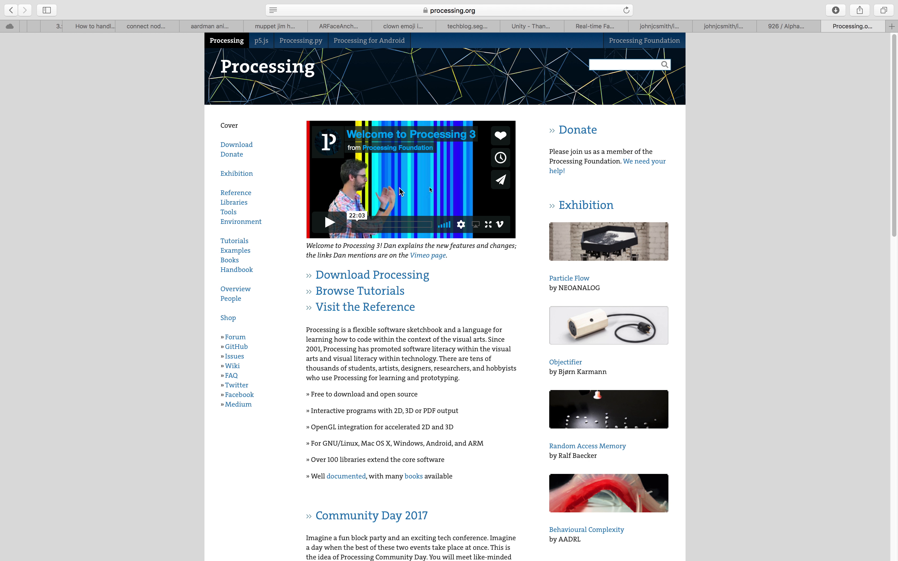
# Step: Switch back to the compositor node setup in Blender
pyautogui.hotkey('ctrl', 'Left')
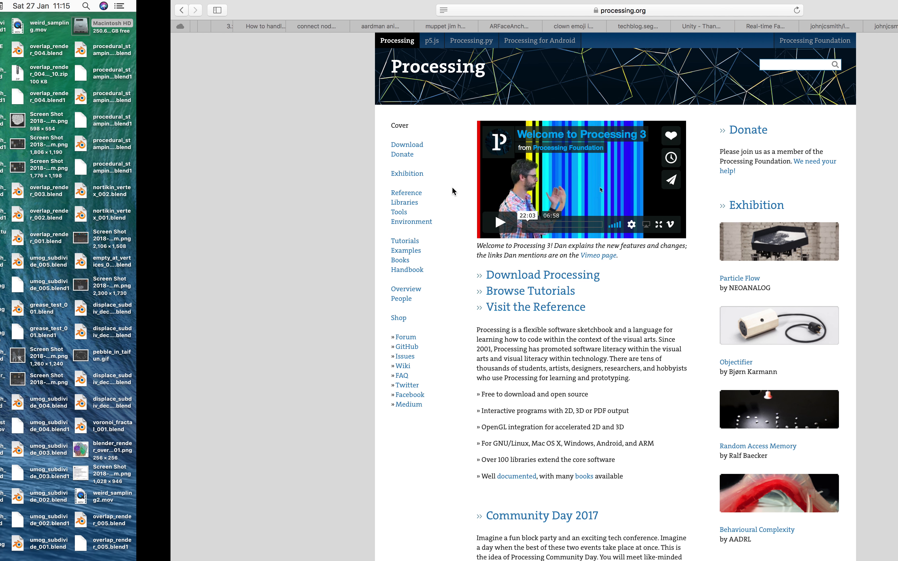
pyautogui.hotkey('ctrl', 'Right')
pyautogui.hotkey('ctrl', 'Left')
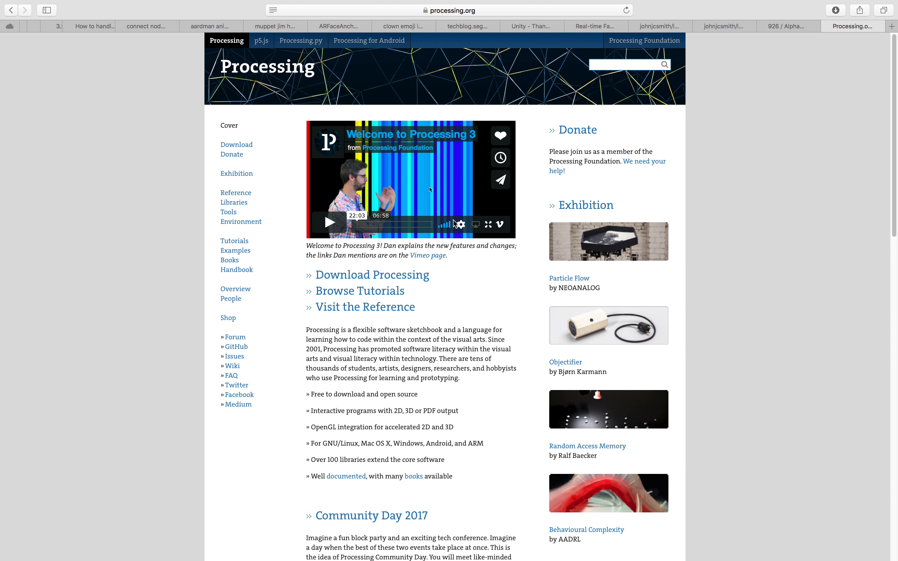
pyautogui.hotkey('ctrl', 'Right')
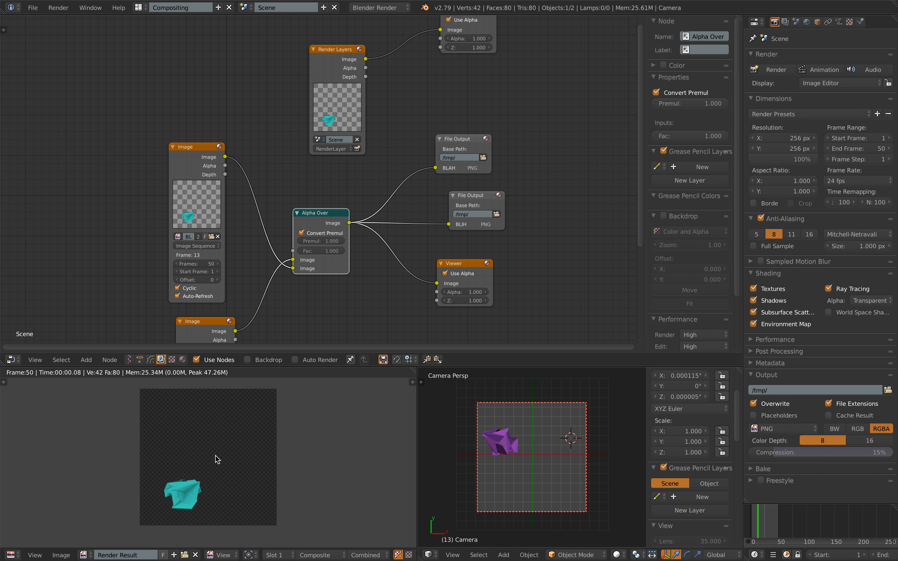
# Step: Reposition the Render Layers and Composite nodes to line them up with each other above the Alpha Over chain
pyautogui.hotkey('ctrl', 'Left')
pyautogui.hotkey('ctrl', 'Right')
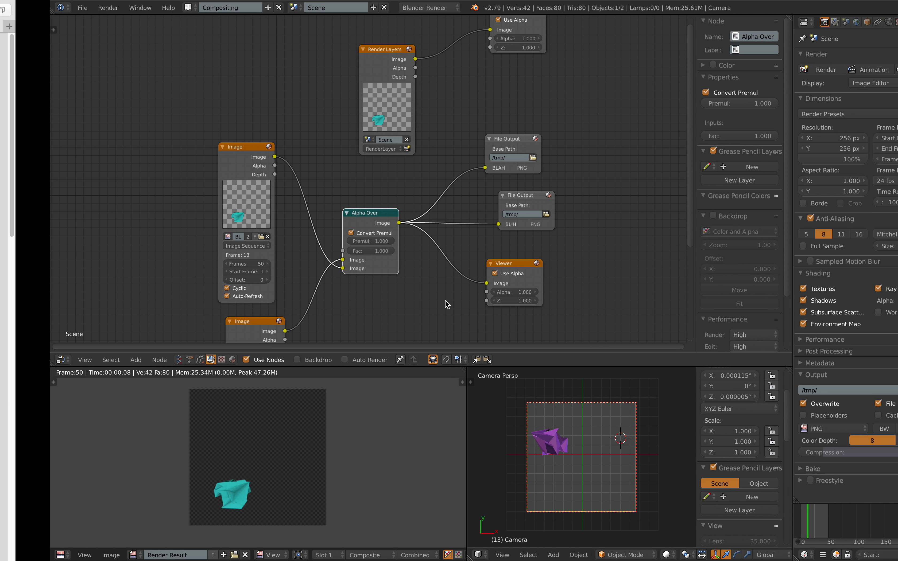
pyautogui.scroll(-3, 380, 204)
pyautogui.scroll(3, 345, 155)
pyautogui.moveTo(362, 195); pyautogui.dragTo(339, 199, button='middle')
pyautogui.moveTo(326, 89); pyautogui.dragTo(356, 66)
pyautogui.moveTo(459, 32); pyautogui.dragTo(467, 50)
pyautogui.moveTo(359, 54); pyautogui.dragTo(352, 54)
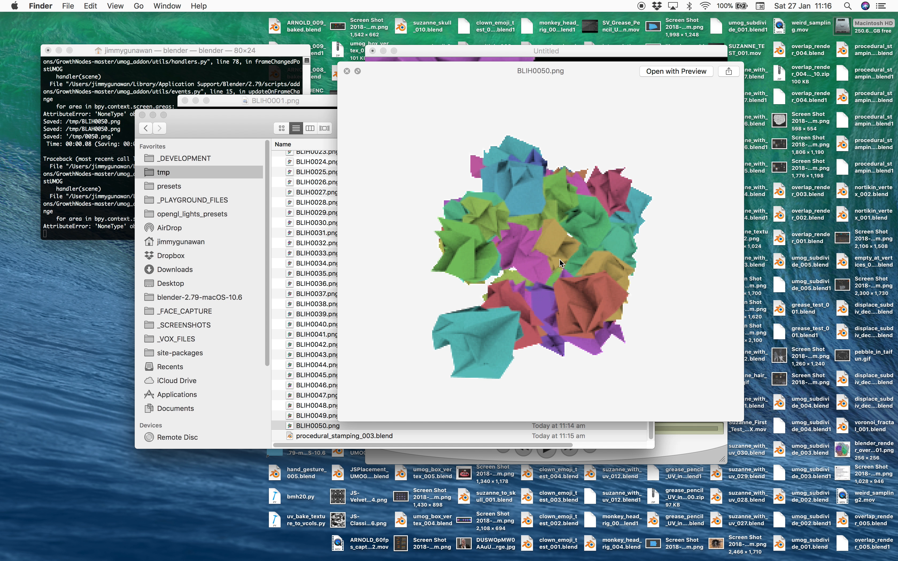
# Step: Enlarge and move the BLIH0050.png preview to examine the stamped shapes, and close it
pyautogui.moveTo(743, 422); pyautogui.dragTo(781, 471)
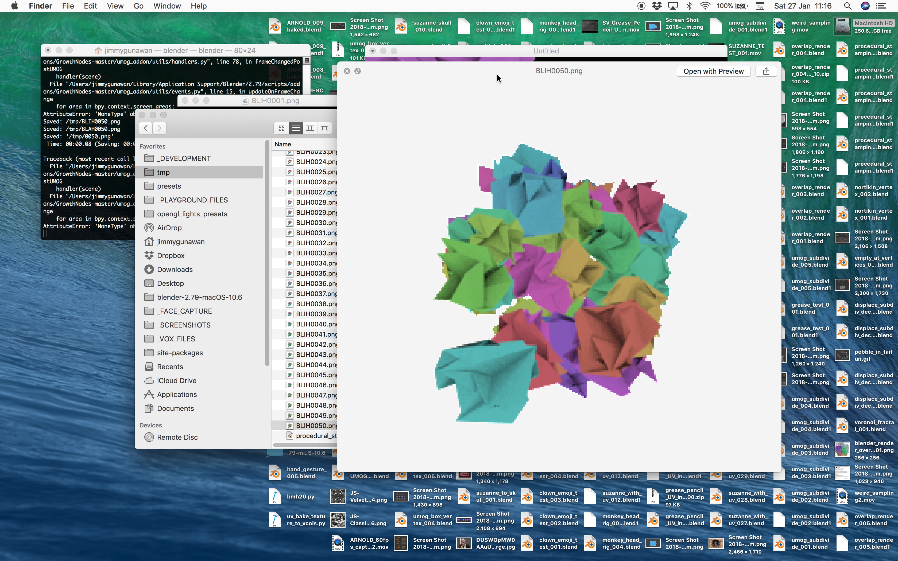
pyautogui.moveTo(497, 78); pyautogui.dragTo(413, 77)
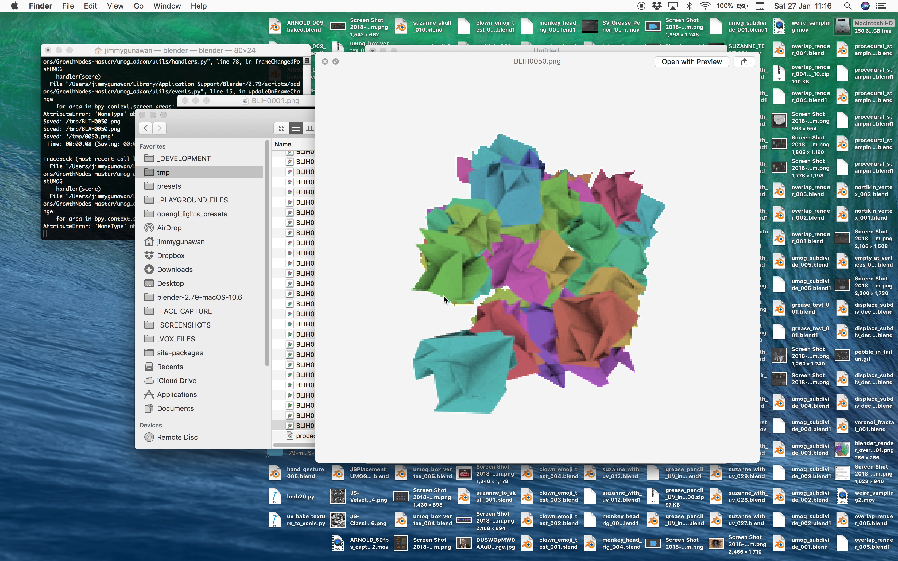
pyautogui.click(326, 61)
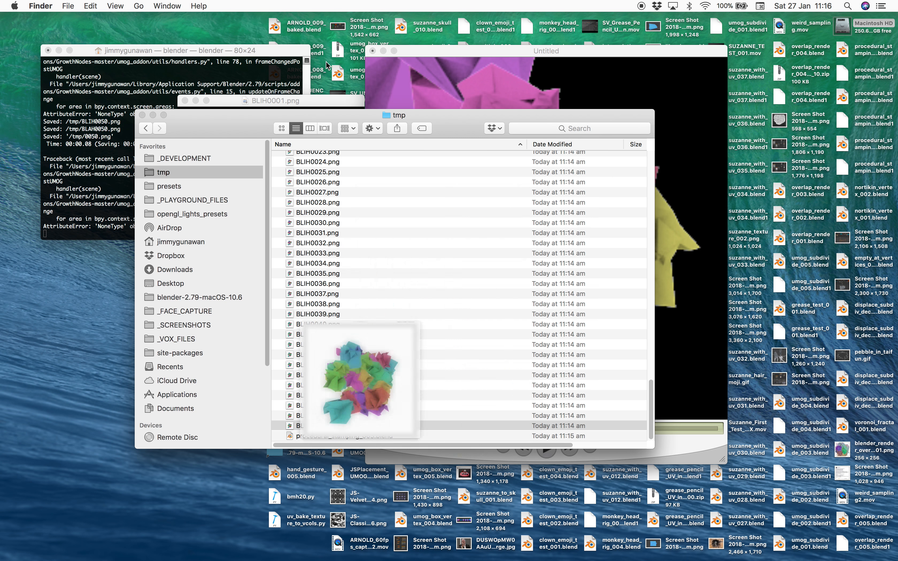
# Step: Switch back to Blender and move both Image nodes and the Alpha Over node farther from the File Output nodes
pyautogui.hotkey('ctrl', 'Right')
pyautogui.hotkey('ctrl', 'Right')
pyautogui.hotkey('ctrl', 's')
pyautogui.click(389, 192)
pyautogui.moveTo(271, 169); pyautogui.dragTo(310, 120, button='middle')
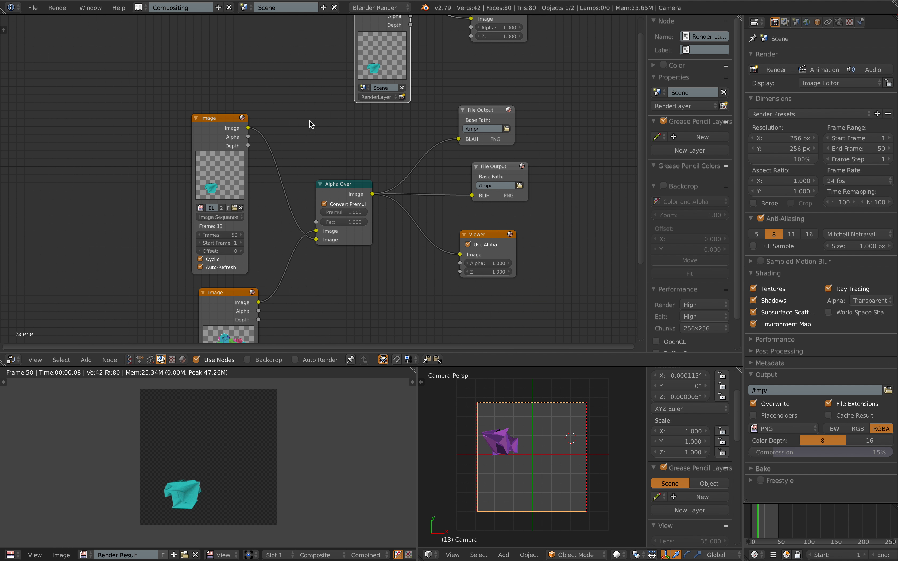
pyautogui.moveTo(221, 118); pyautogui.dragTo(171, 97)
pyautogui.moveTo(228, 295); pyautogui.dragTo(157, 293)
pyautogui.moveTo(331, 197); pyautogui.dragTo(301, 170)
pyautogui.scroll(3, 457, 126)
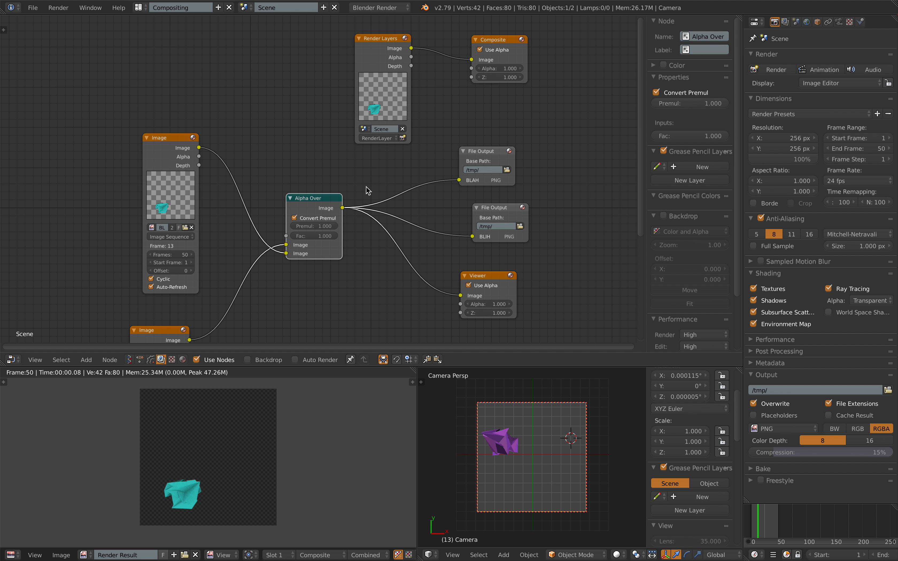
pyautogui.moveTo(317, 203); pyautogui.dragTo(310, 204)
# Step: Add a Blur node and insert it on the link between the lower Image node and the Alpha Over node
pyautogui.moveTo(328, 198); pyautogui.dragTo(414, 153, button='middle')
pyautogui.hotkey('shift', 'a')
pyautogui.click(363, 232)
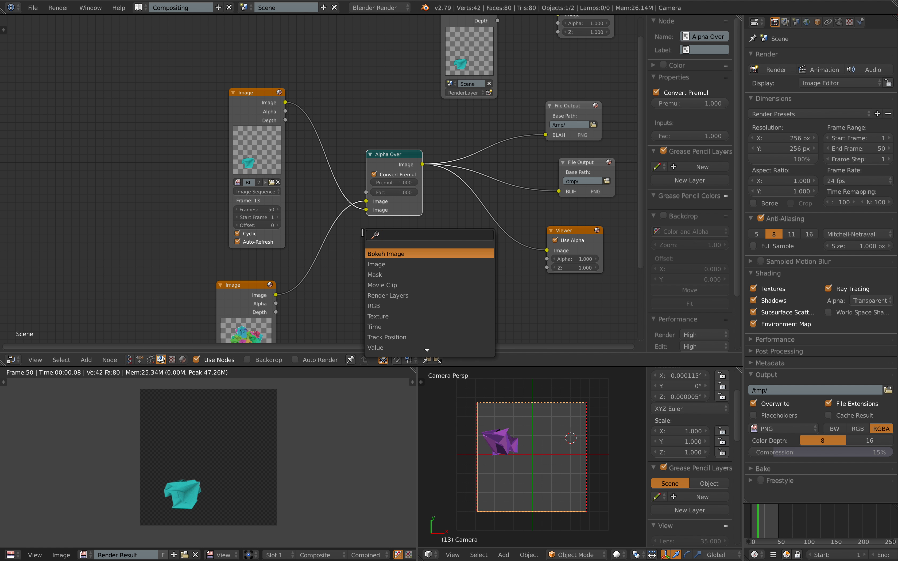
pyautogui.write('blur')
pyautogui.click(374, 264)
pyautogui.click(341, 279)
pyautogui.moveTo(345, 282); pyautogui.dragTo(344, 292)
# Step: Set the Blur node's X and Y size to 10
pyautogui.click(376, 283)
pyautogui.write('209')
pyautogui.press('Return')
pyautogui.hotkey('ctrl', 's')
pyautogui.click(392, 281)
pyautogui.write('10')
pyautogui.press('Return')
pyautogui.hotkey('ctrl', 's')
pyautogui.click(345, 286)
# Step: Connect the Render Layers image to the BLAH File Output in place of Alpha Over, and render the animation
pyautogui.moveTo(453, 63); pyautogui.dragTo(347, 150, button='middle')
pyautogui.moveTo(391, 90); pyautogui.dragTo(474, 221)
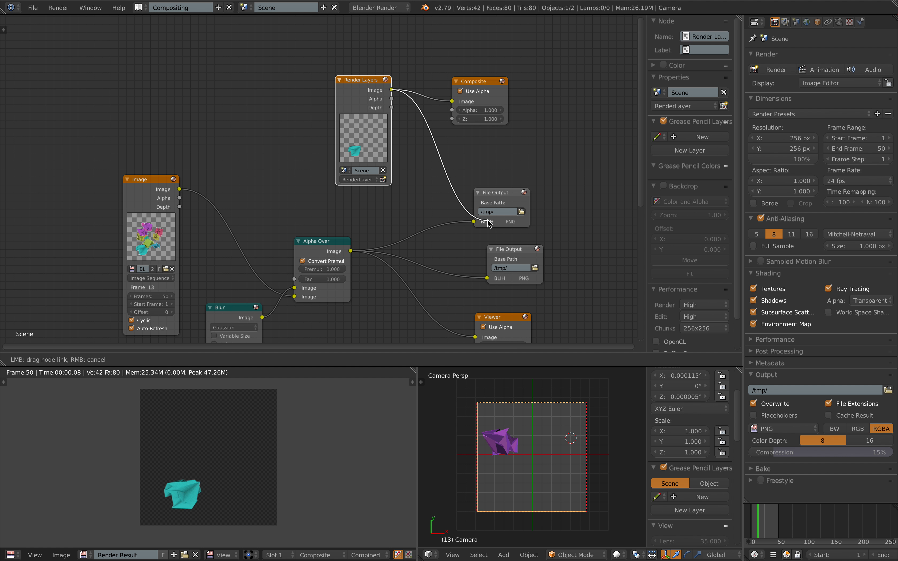
pyautogui.click(820, 69)
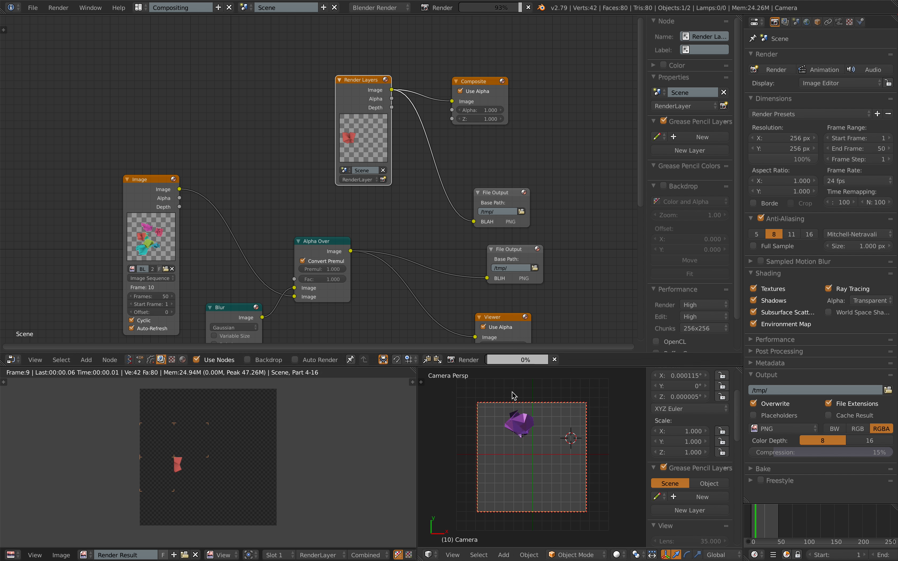
# Step: Reconnect the Alpha Over image to the BLAH File Output and render the animation again
pyautogui.moveTo(427, 202); pyautogui.dragTo(430, 168, button='middle')
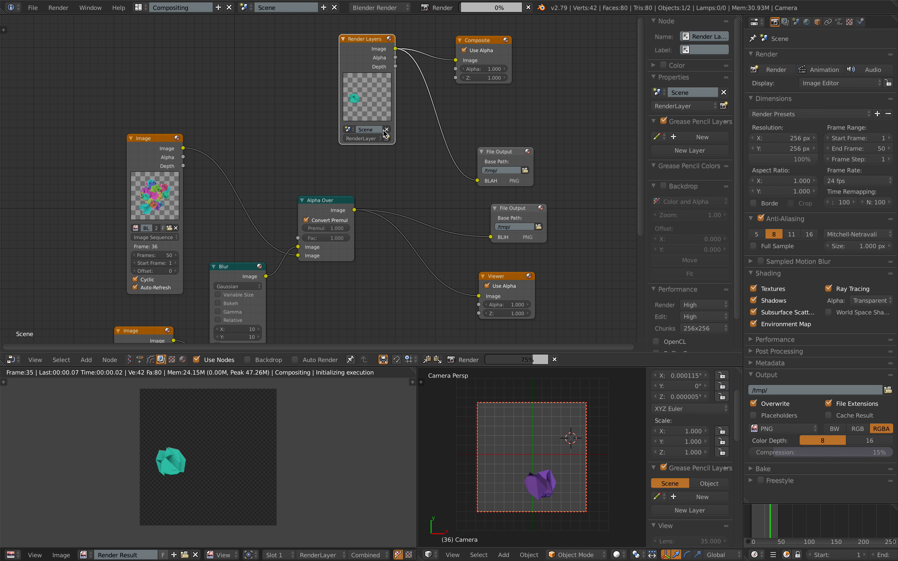
pyautogui.moveTo(354, 210); pyautogui.dragTo(477, 181)
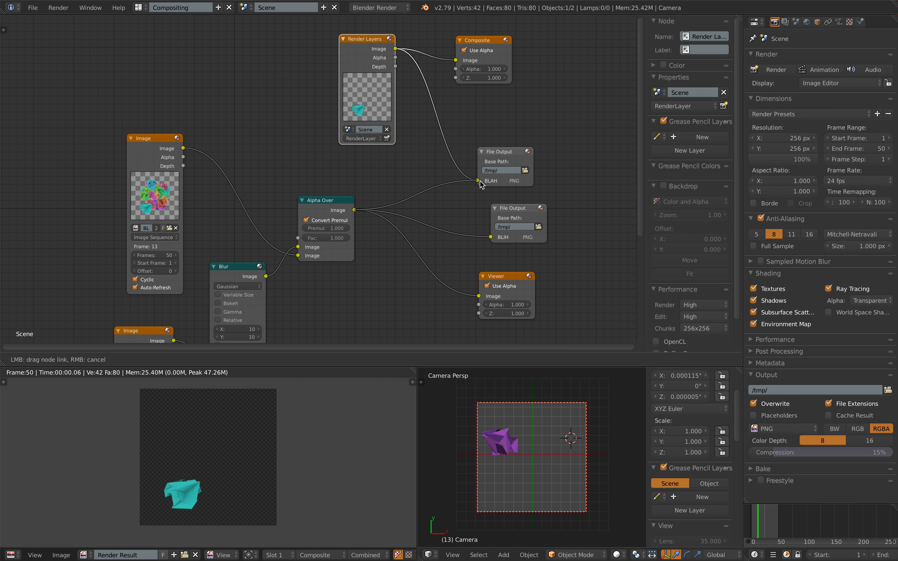
pyautogui.click(813, 66)
# Step: Switch to QuickTime Player 7 and open the tmp frames from BLIH0049.png as an image sequence at 6 frames per second
pyautogui.hotkey('ctrl', 'Left')
pyautogui.hotkey('ctrl', 'Left')
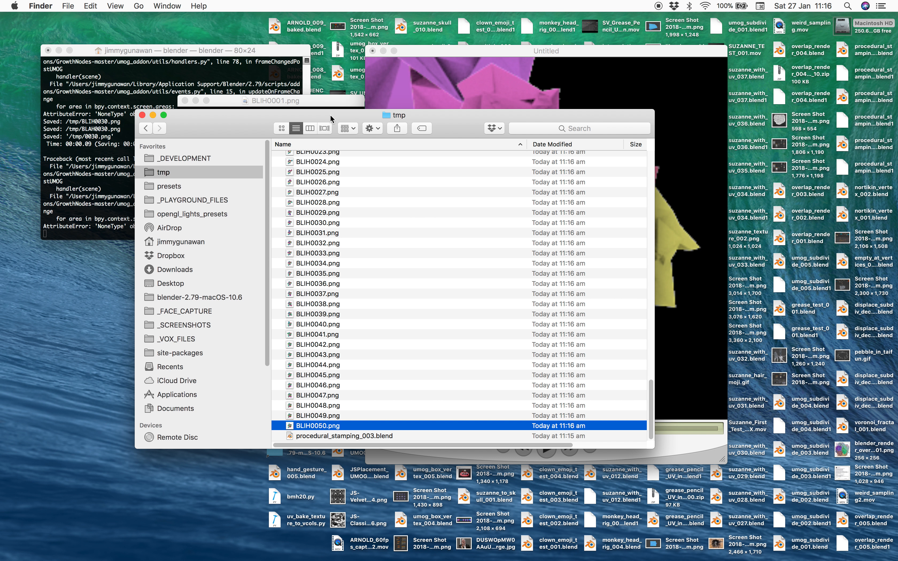
pyautogui.moveTo(330, 114); pyautogui.dragTo(316, 154)
pyautogui.moveTo(415, 54); pyautogui.dragTo(402, 55)
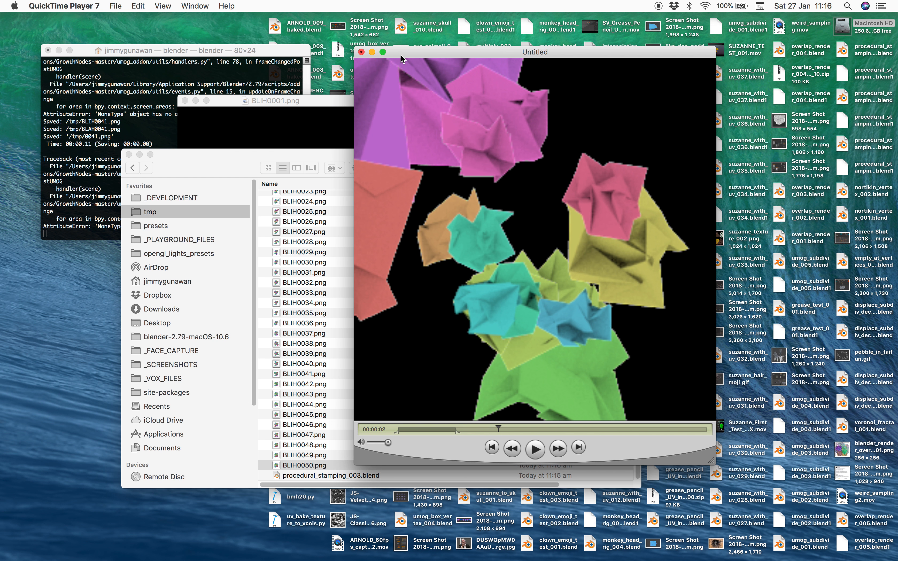
pyautogui.click(116, 5)
pyautogui.click(144, 77)
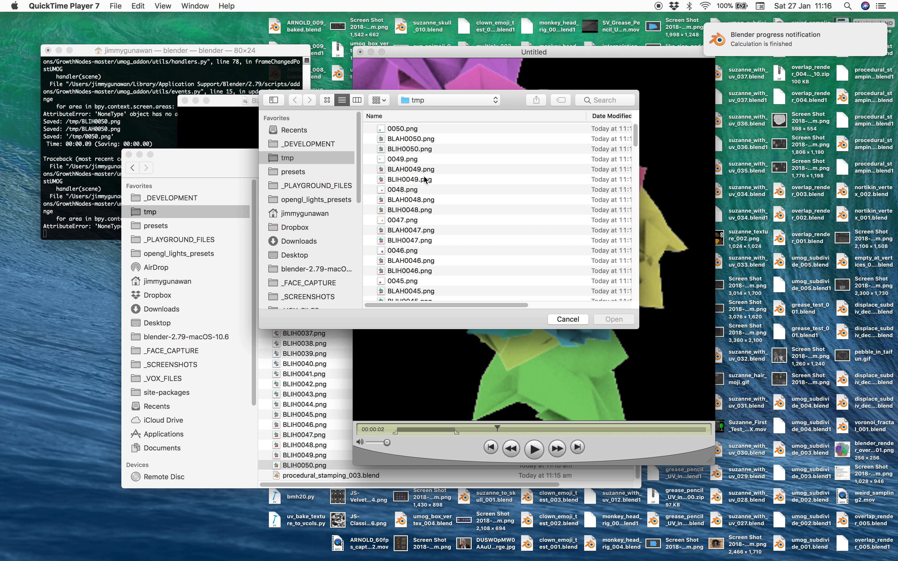
pyautogui.click(426, 180)
pyautogui.click(606, 320)
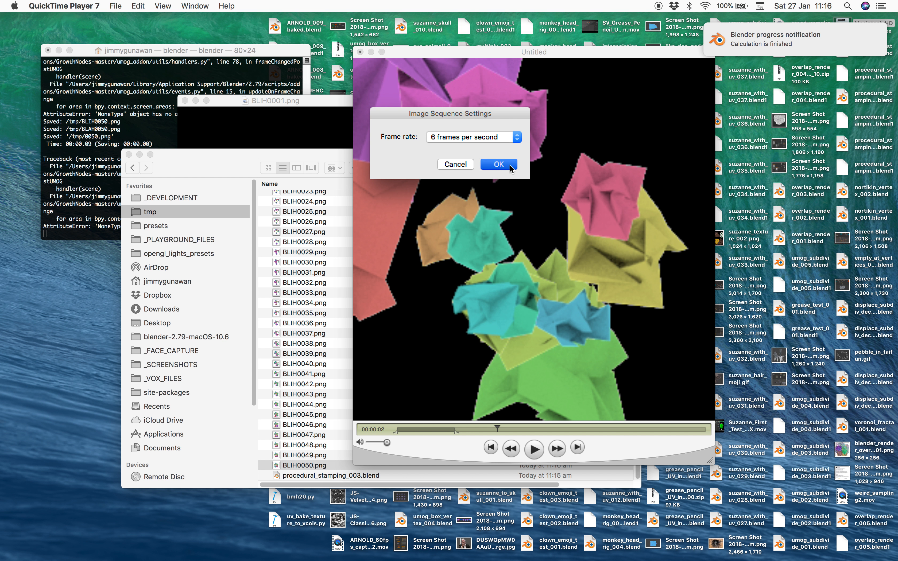
pyautogui.click(499, 164)
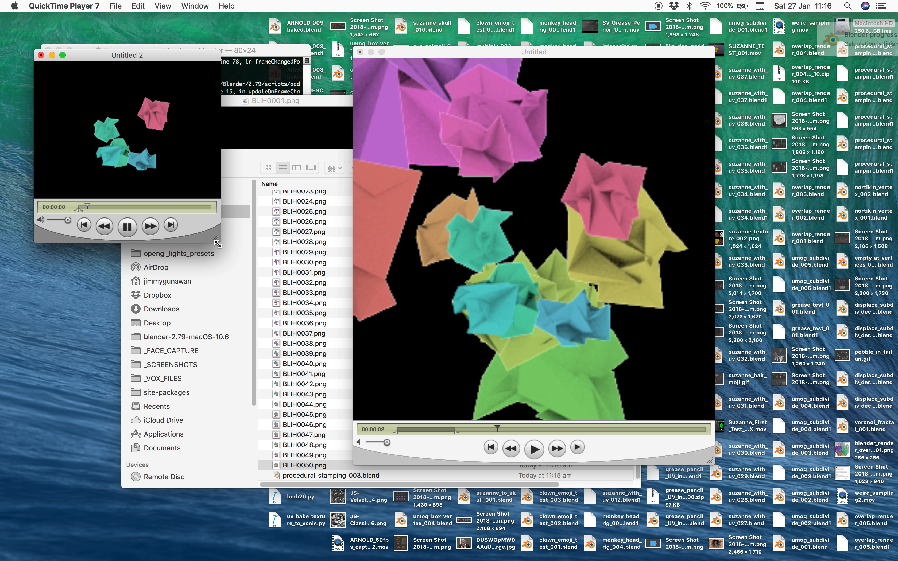
# Step: Enlarge the Untitled 2 movie, scrub through its frames and close it without saving
pyautogui.moveTo(215, 238); pyautogui.dragTo(493, 454)
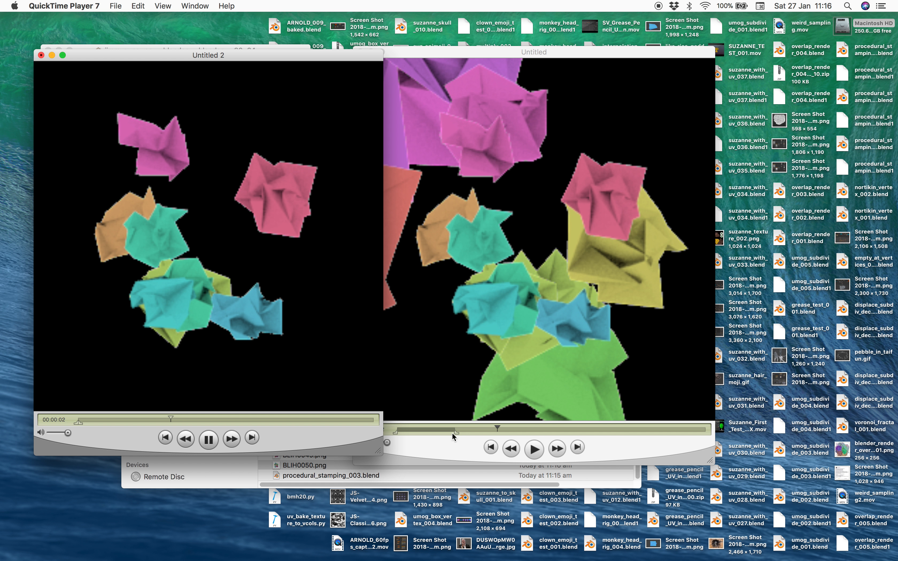
pyautogui.moveTo(212, 423); pyautogui.dragTo(105, 420)
pyautogui.click(41, 55)
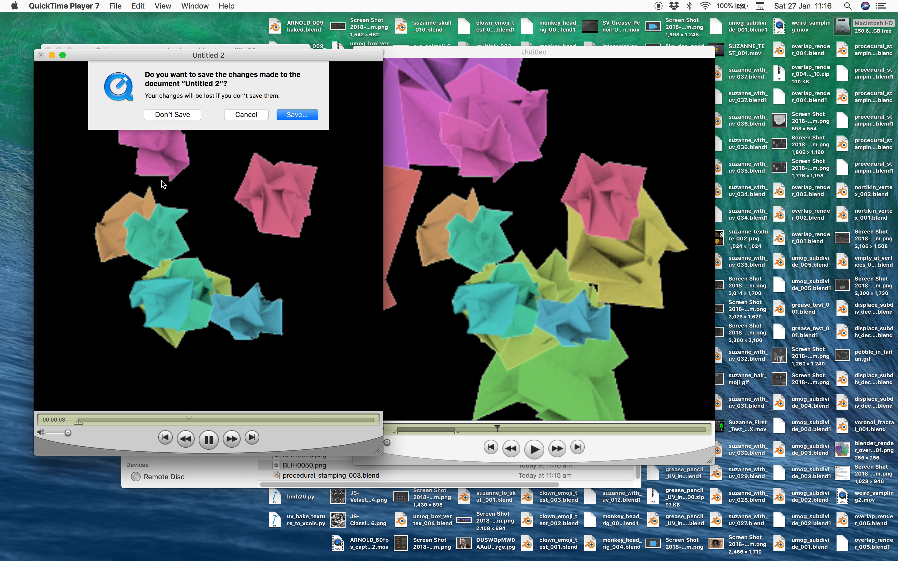
pyautogui.click(183, 116)
# Step: Preview BLIH0050.png from the tmp folder and step back through the preceding frames to examine the blurred stamps
pyautogui.click(301, 363)
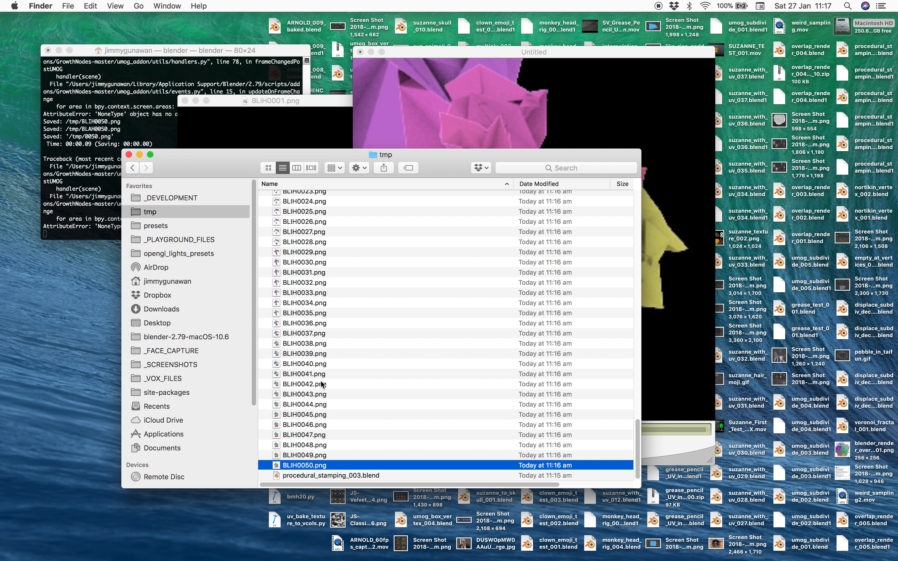
pyautogui.click(324, 395)
pyautogui.click(323, 445)
pyautogui.click(320, 464)
pyautogui.press('space')
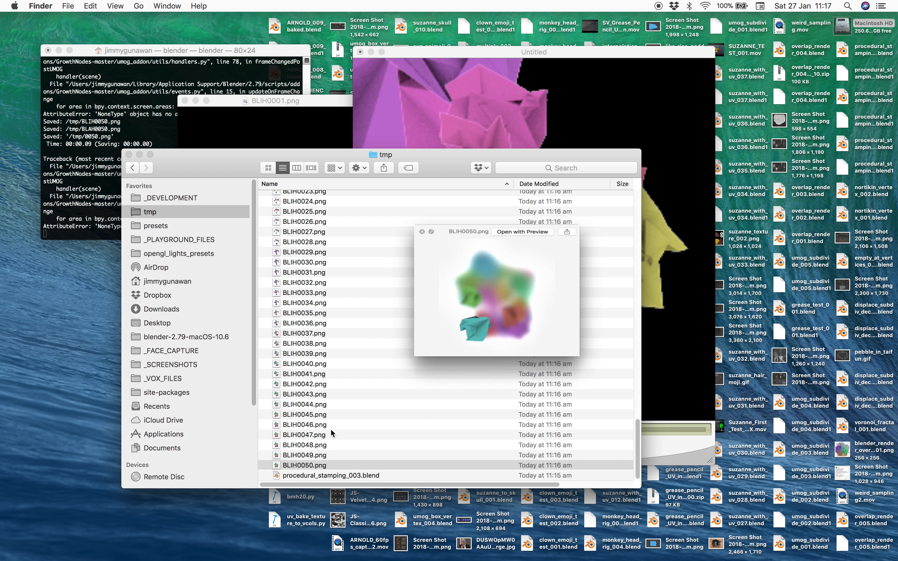
pyautogui.press('Up')
pyautogui.press('Up')
pyautogui.press('Up')
pyautogui.press('Up')
pyautogui.press('Up')
pyautogui.press('Up')
pyautogui.press('Up')
pyautogui.press('Up')
pyautogui.press('Up')
pyautogui.press('Up')
pyautogui.press('Up')
pyautogui.press('Up')
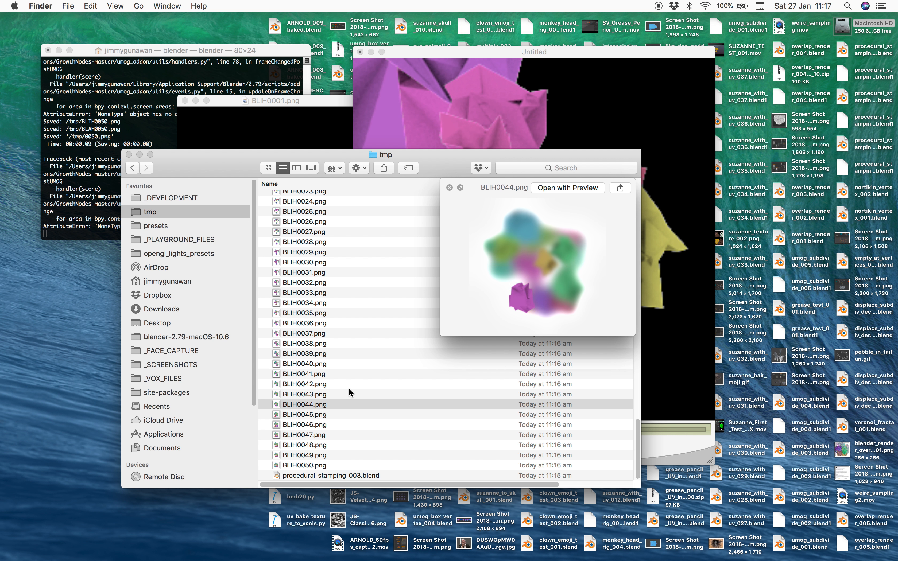
pyautogui.press('Up')
pyautogui.press('Up')
pyautogui.press('Up')
pyautogui.press('Up')
pyautogui.press('Up')
pyautogui.press('Up')
# Step: Step the preview forward through the last BLIH frames to follow how the blur builds up
pyautogui.press('Down')
pyautogui.press('Down')
pyautogui.press('Down')
pyautogui.press('Down')
pyautogui.press('Down')
pyautogui.press('Down')
pyautogui.press('Down')
pyautogui.press('Down')
pyautogui.press('Down')
pyautogui.press('Down')
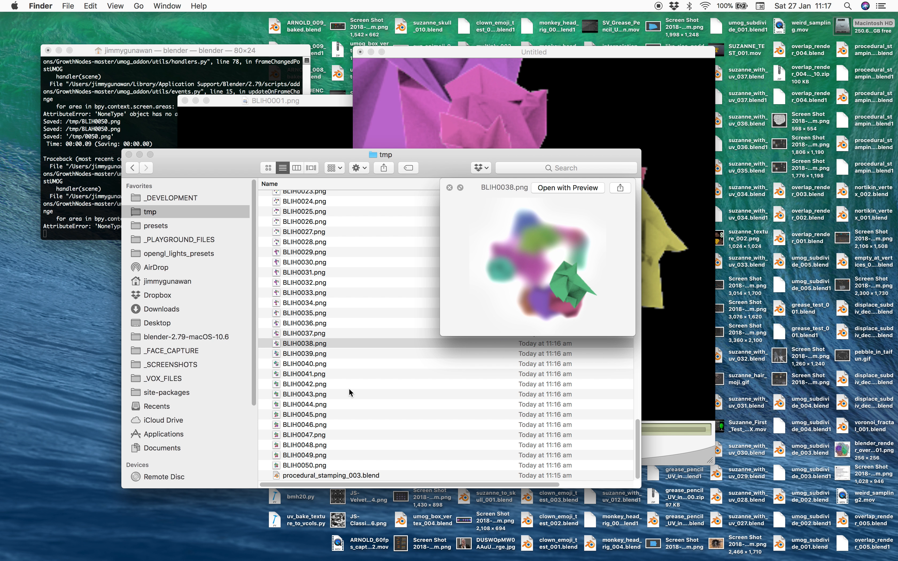
pyautogui.press('Down')
pyautogui.press('Down')
pyautogui.press('Down')
pyautogui.press('Down')
pyautogui.press('Down')
pyautogui.press('Down')
pyautogui.press('Down')
pyautogui.press('Down')
pyautogui.press('Down')
# Step: Step the preview back to BLIH0029.png to examine the blur in the earlier frames
pyautogui.press('Up')
pyautogui.press('Up')
pyautogui.press('Up')
pyautogui.press('Up')
pyautogui.press('Up')
pyautogui.press('Up')
pyautogui.press('Up')
pyautogui.press('Up')
pyautogui.press('Up')
pyautogui.press('Up')
pyautogui.press('Up')
pyautogui.press('Up')
pyautogui.press('Up')
pyautogui.press('Up')
pyautogui.press('Up')
pyautogui.press('Up')
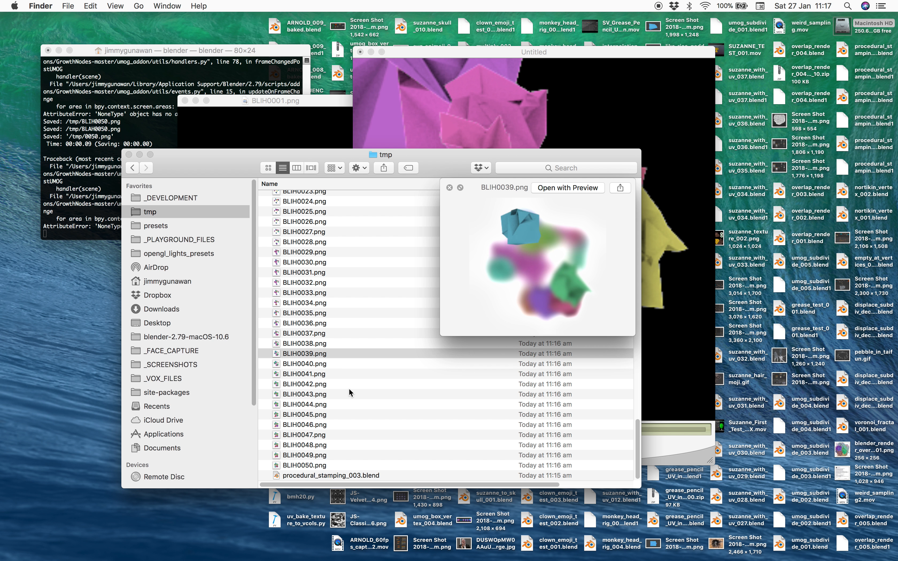
pyautogui.press('Up')
pyautogui.press('Up')
pyautogui.press('Up')
pyautogui.press('Up')
pyautogui.press('Up')
pyautogui.press('Up')
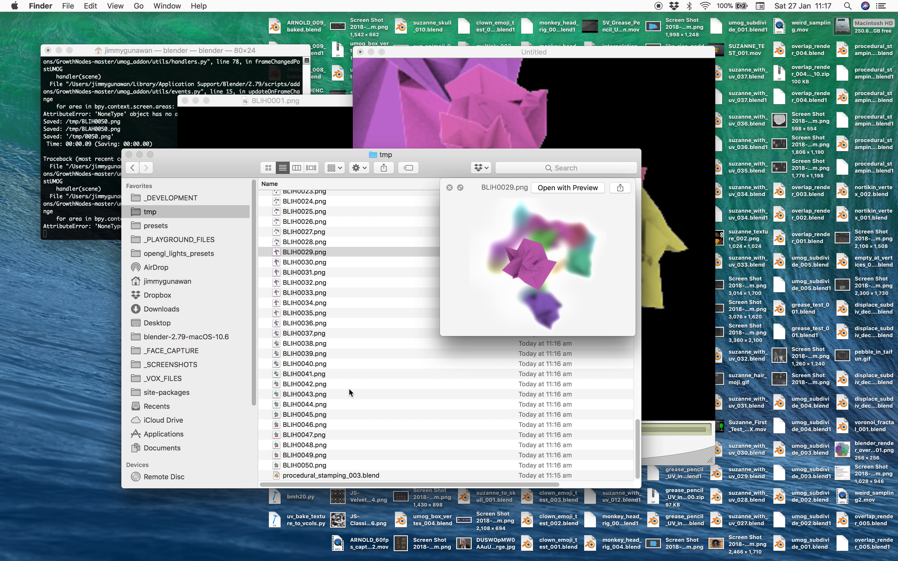
# Step: Step the preview forward to BLIH0046.png to compare the newest stamps with the blurred older ones
pyautogui.press('Down')
pyautogui.press('Down')
pyautogui.press('Down')
pyautogui.press('Down')
pyautogui.press('Down')
pyautogui.press('Down')
pyautogui.press('Down')
pyautogui.press('Down')
pyautogui.press('Down')
pyautogui.press('Down')
pyautogui.press('Down')
pyautogui.press('Down')
pyautogui.press('Down')
pyautogui.press('Down')
pyautogui.press('Down')
pyautogui.press('Down')
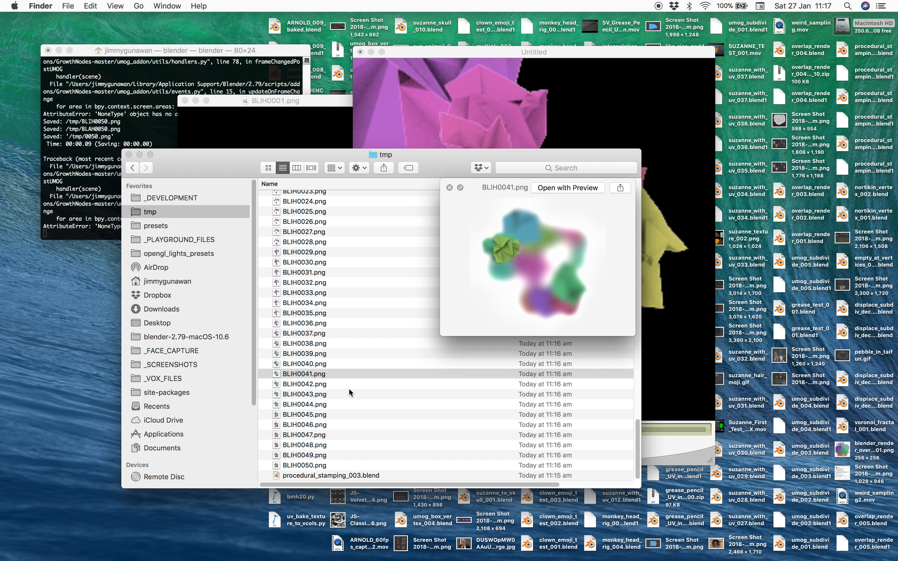
pyautogui.press('Down')
pyautogui.hotkey('ctrl', 'Right')
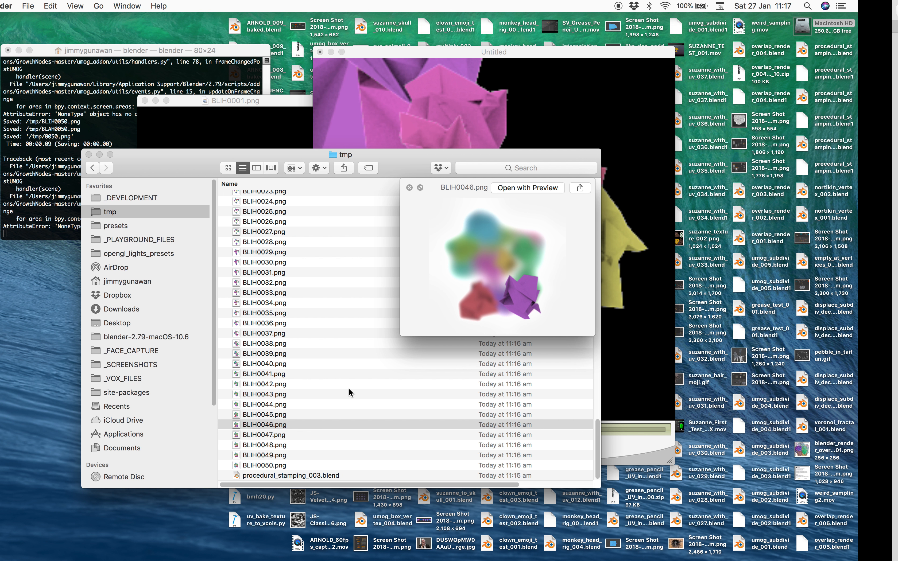
pyautogui.hotkey('ctrl', 'Left')
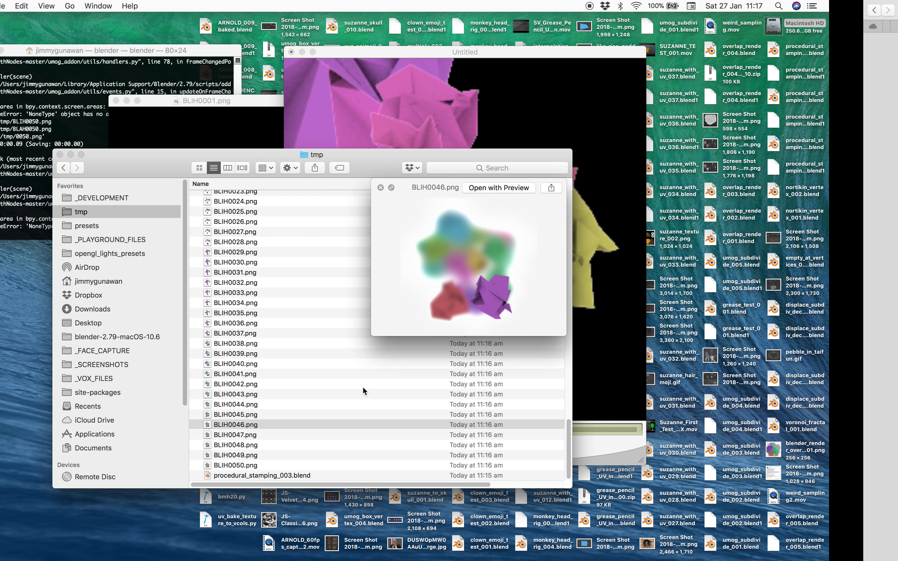